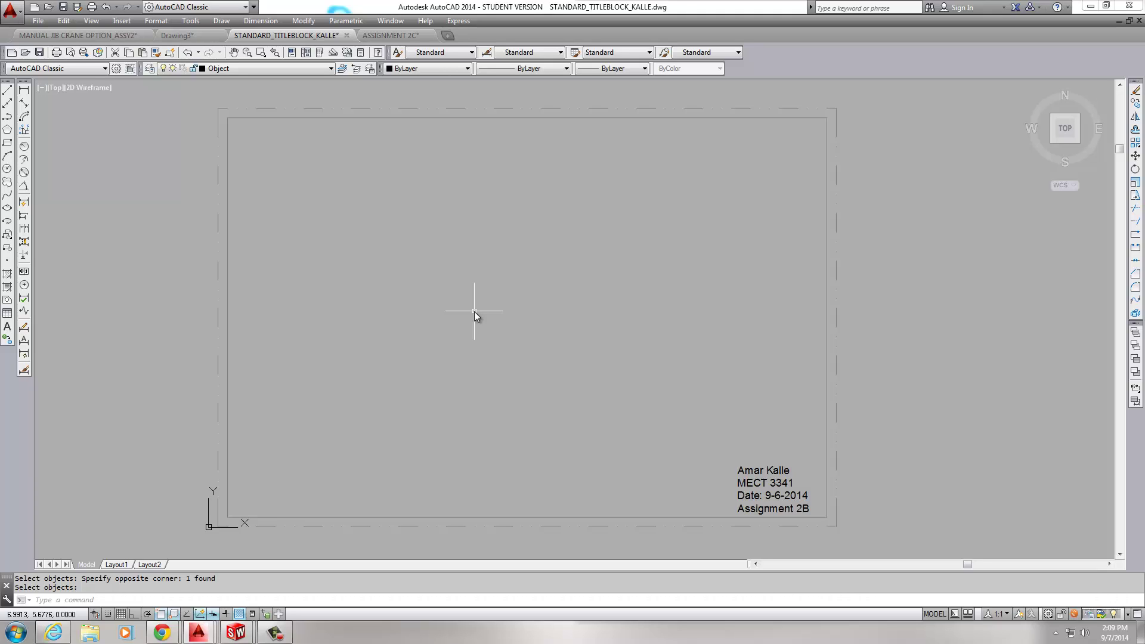
Draw a circle with a diameter of 3 slightly above the middle of the title block sheet.
type("c")
key("Return")
left_click(502, 292)
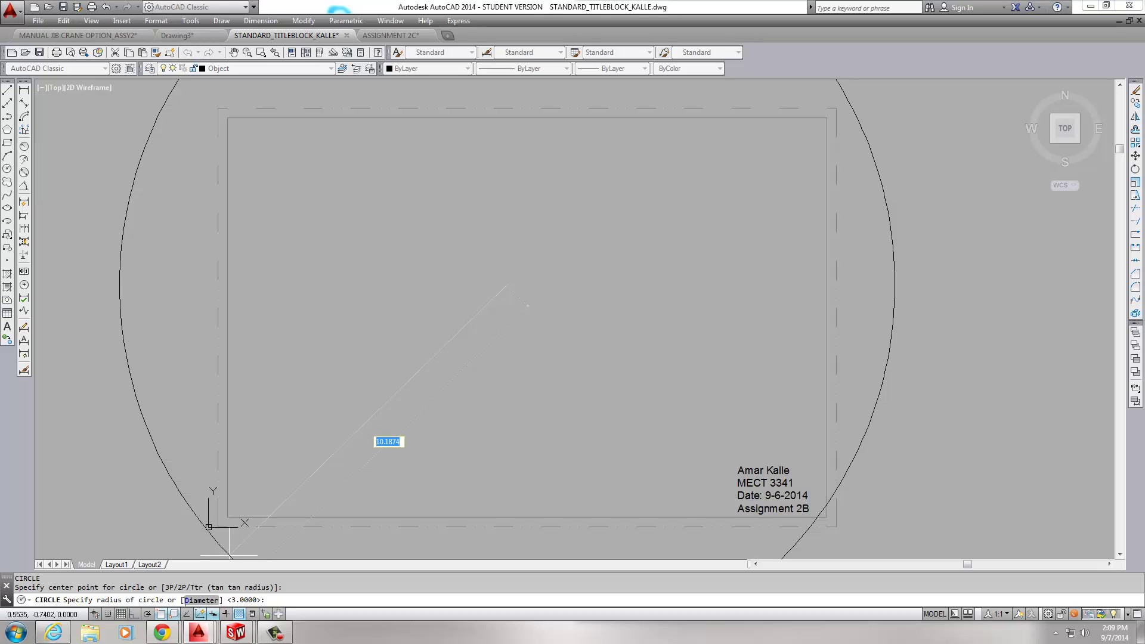
type("d")
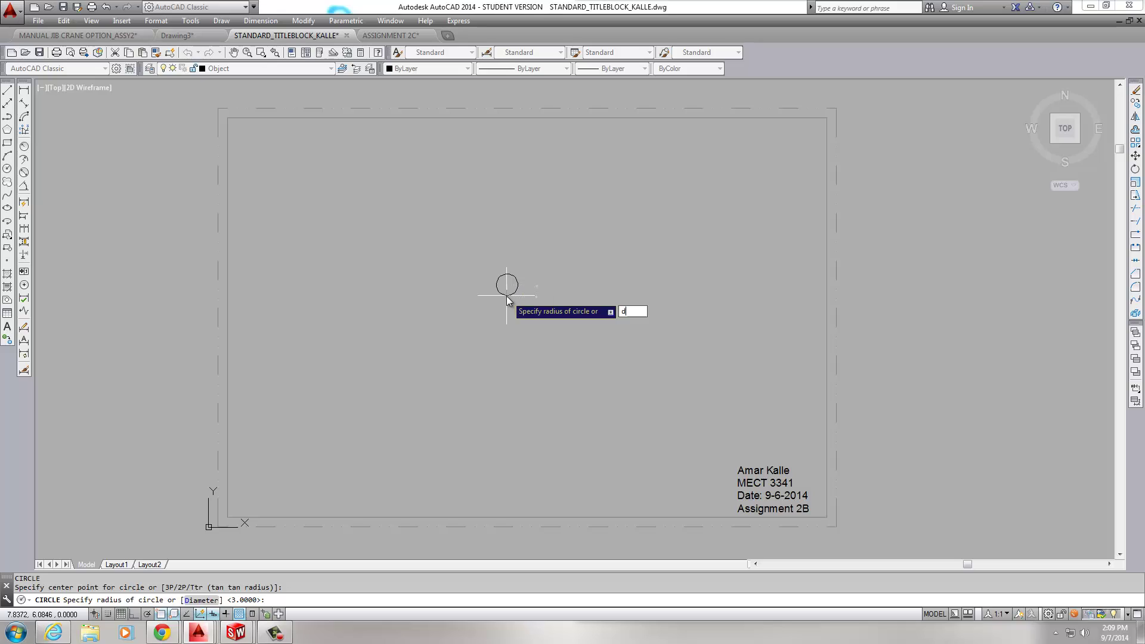
key("Return")
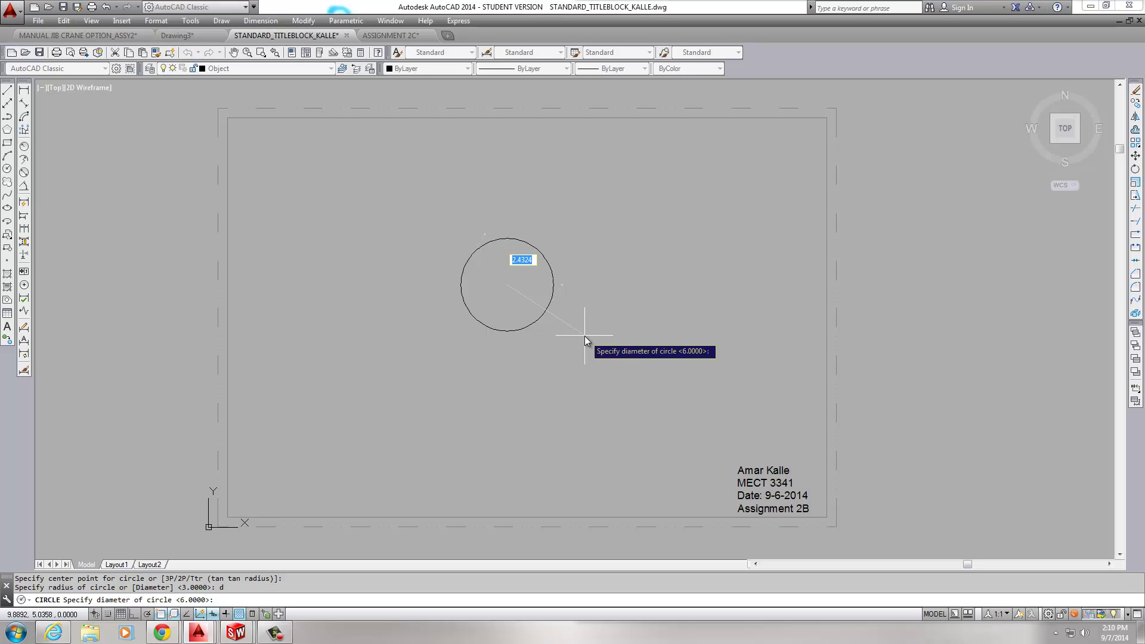
type("3")
key("Return")
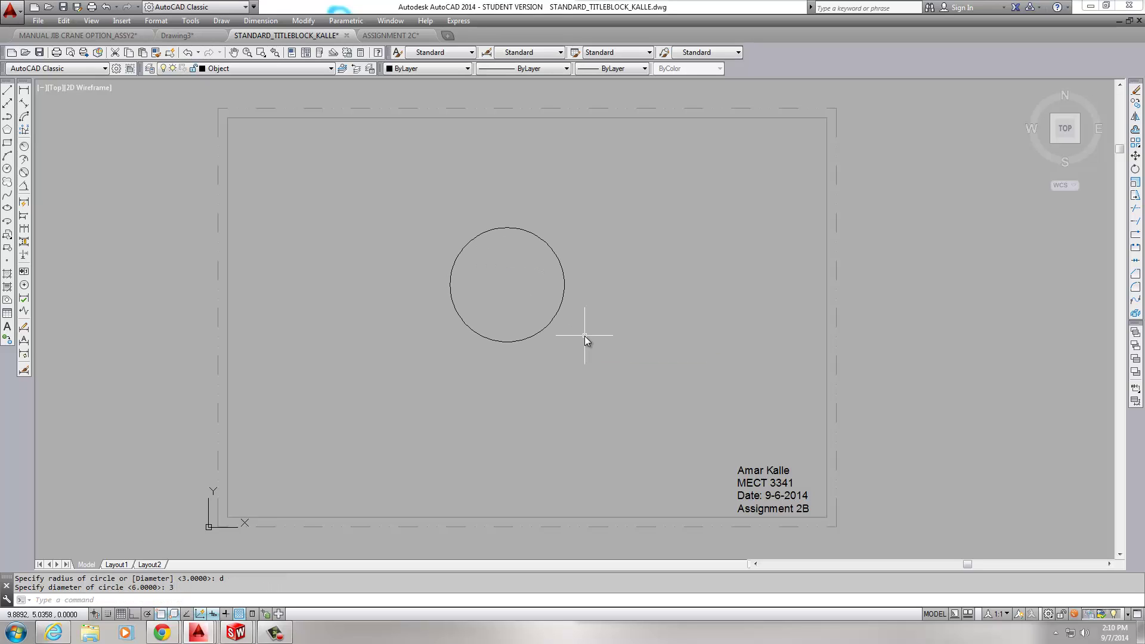
Draw a second circle with a diameter of 2, concentric with the 3-unit circle.
key("Return")
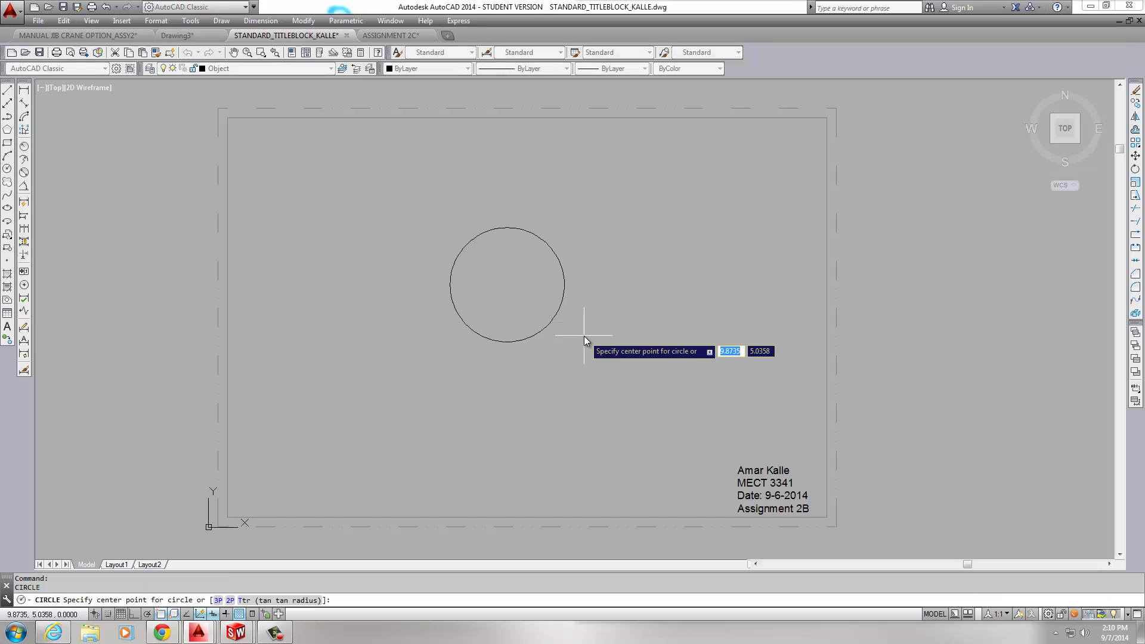
left_click(507, 285)
type("d")
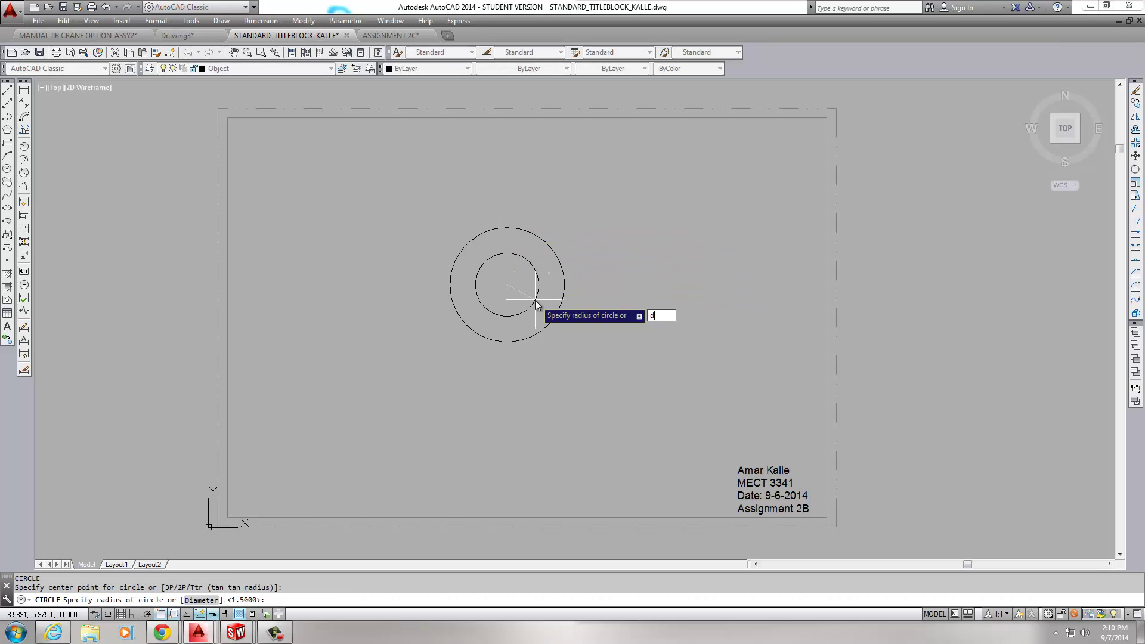
key("Return")
type("2")
key("Return")
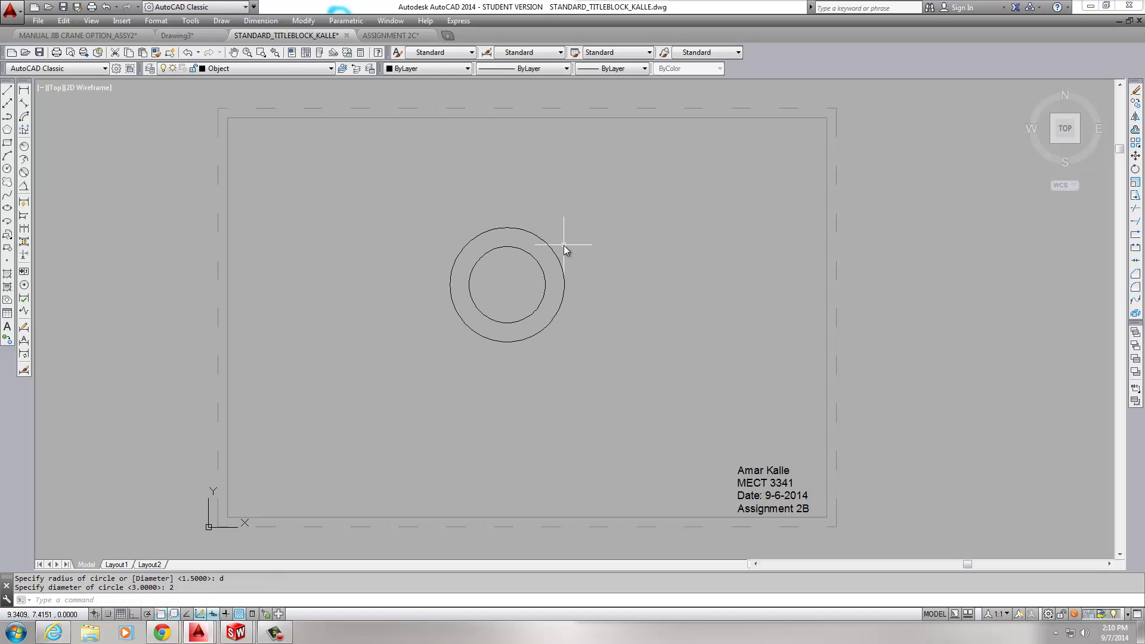
type("l")
key("Return")
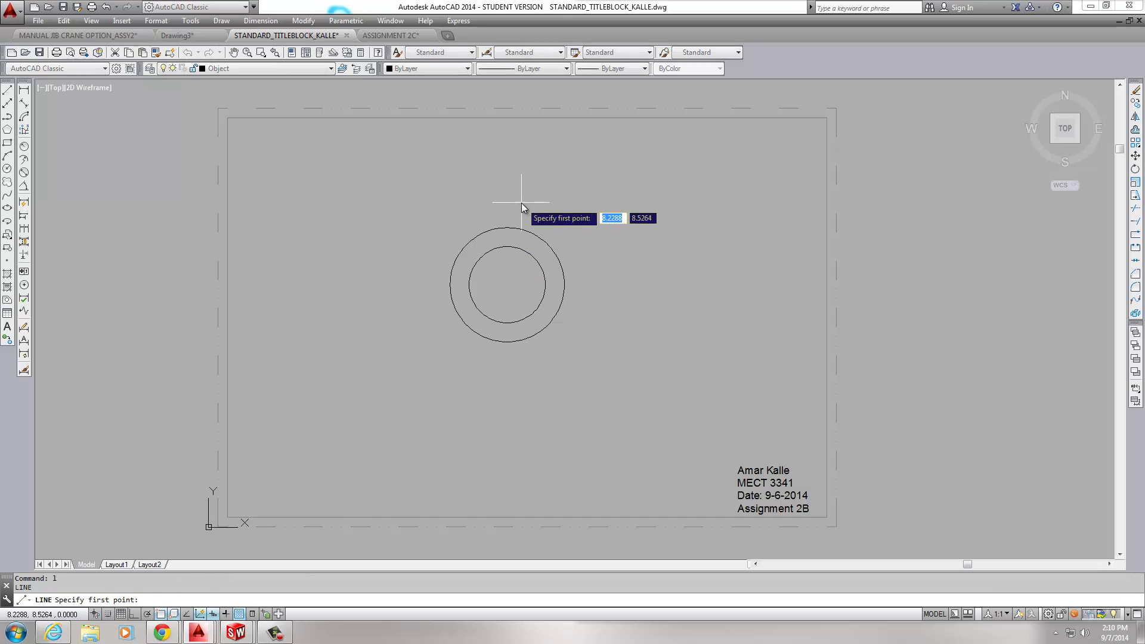
key("Escape")
key("Escape")
With Ortho on, draw a vertical line about 2.1 units long from the circles' centre up past the outer circle.
type("l")
key("Return")
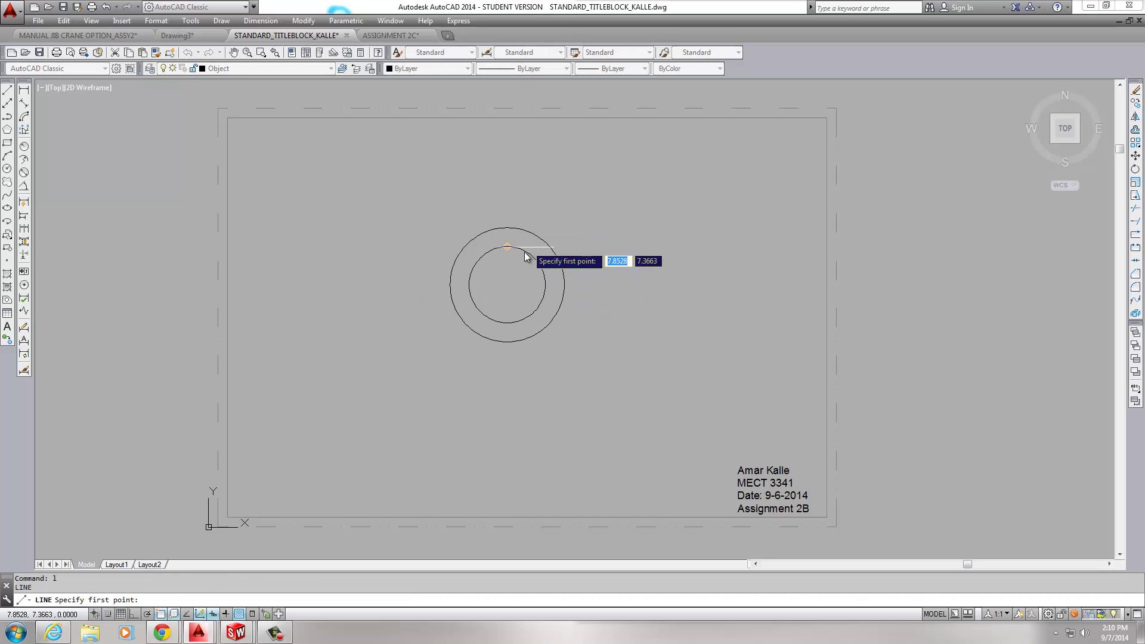
left_click(503, 287)
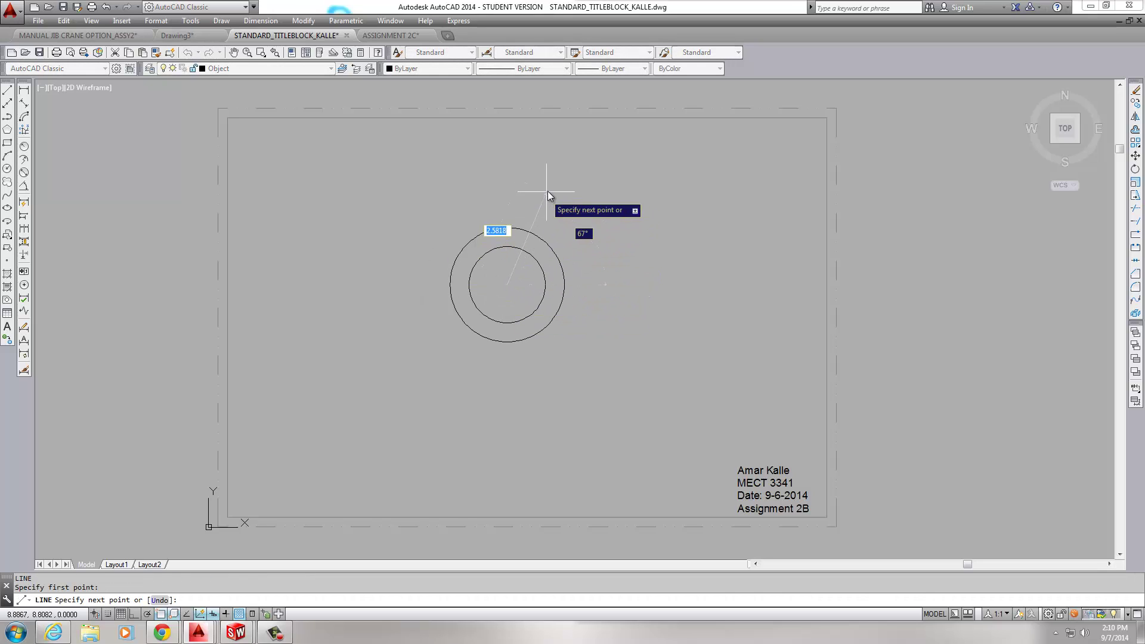
key("F8")
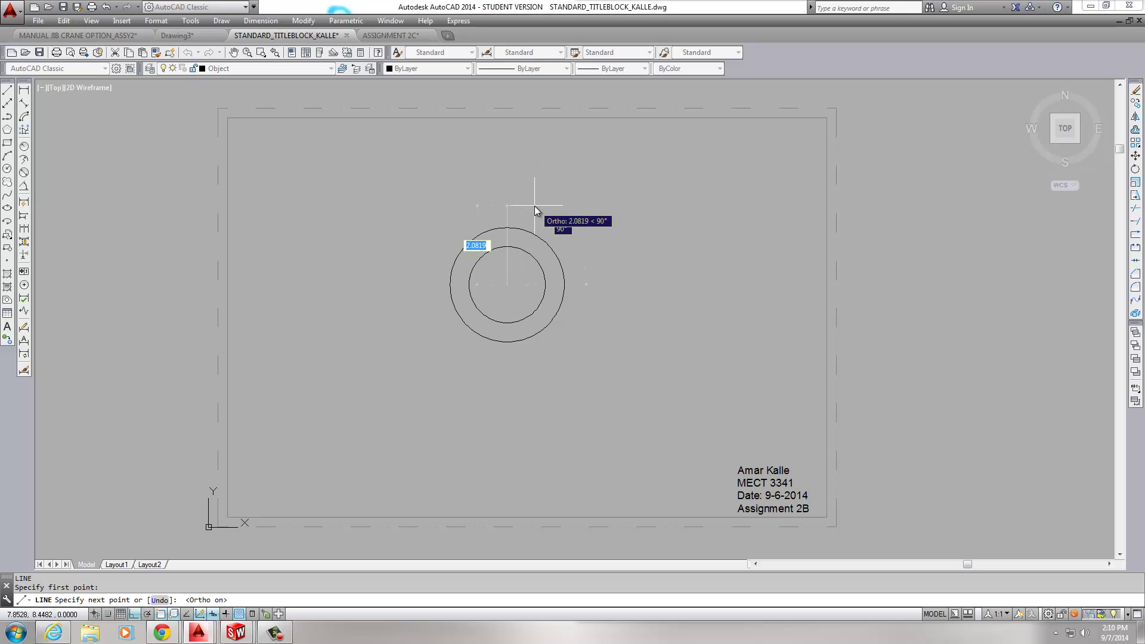
left_click(534, 207)
key("Escape")
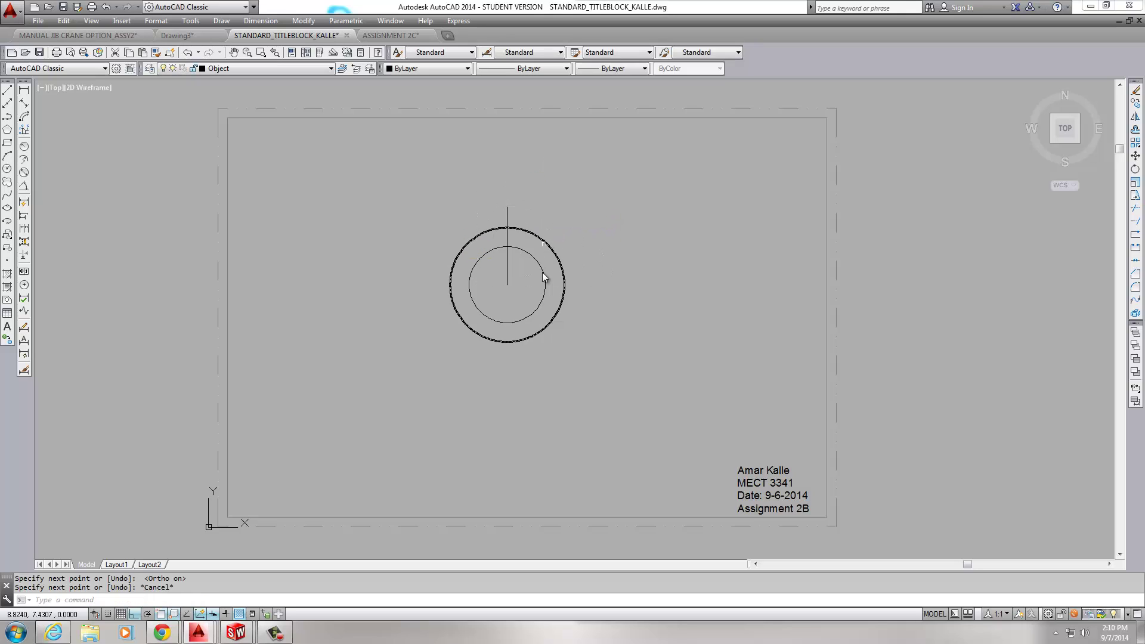
Stretch the vertical line's lower end from the circles' centre down past the bottom of the outer circle.
left_click(506, 281)
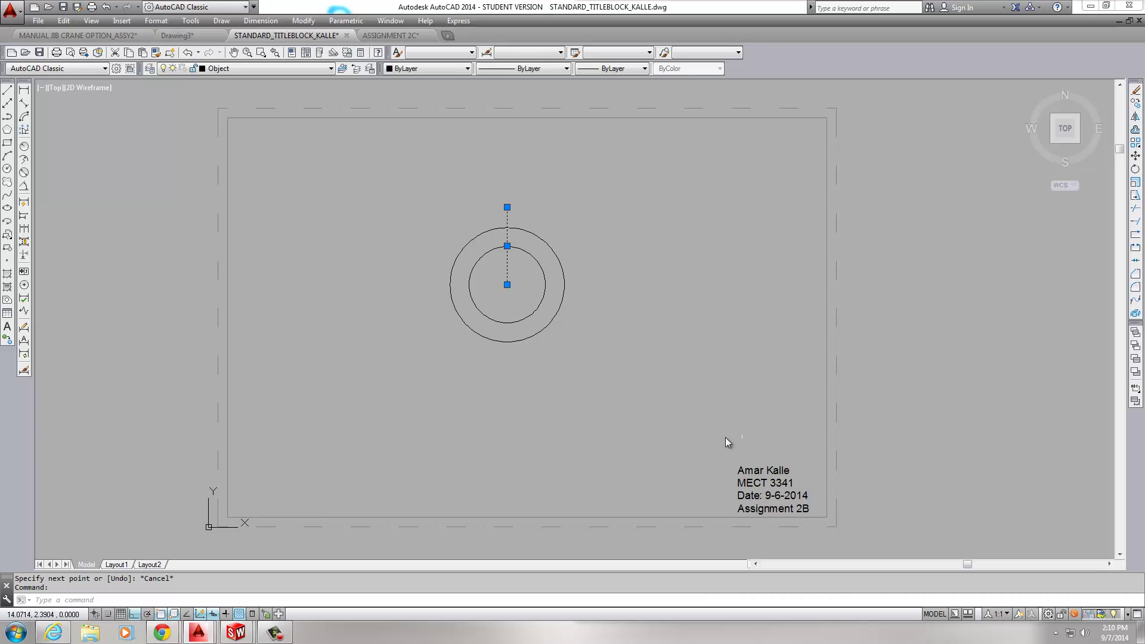
left_click(508, 285)
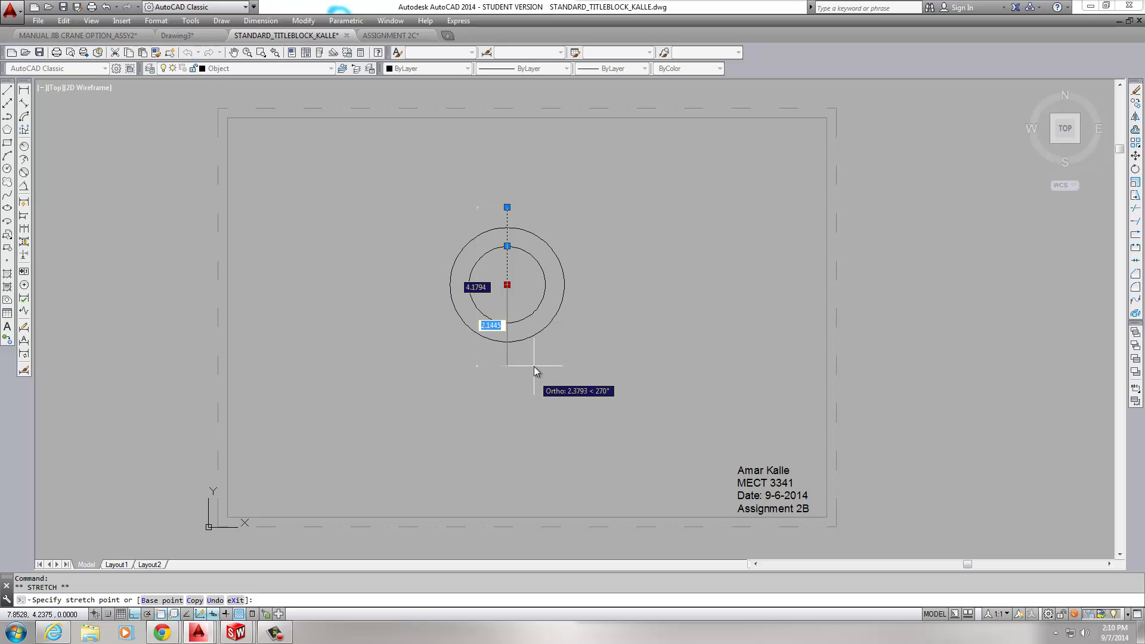
key("Escape")
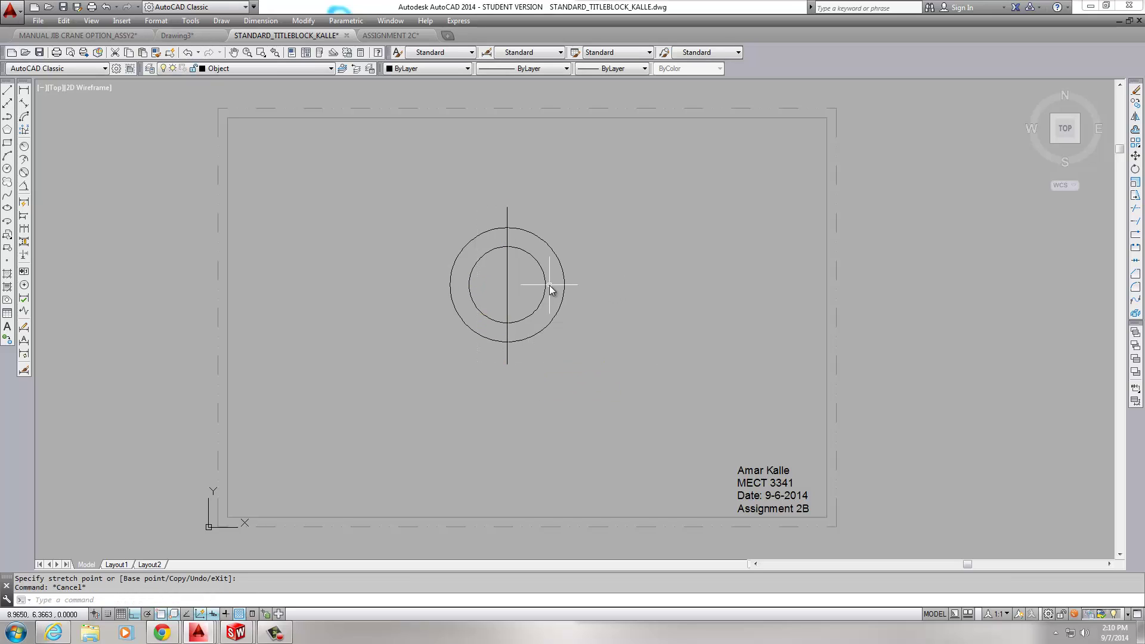
Draw a horizontal line about 4.4 units long from the circles' centre to the right, beyond the outer circle.
type("l")
key("Return")
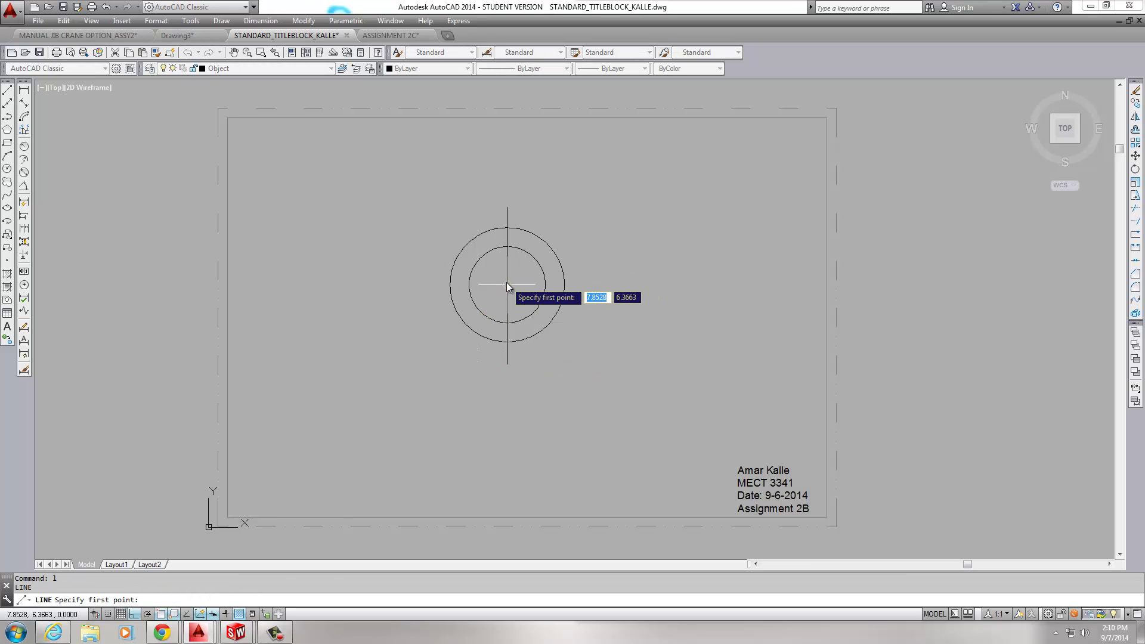
type("cen")
key("Return")
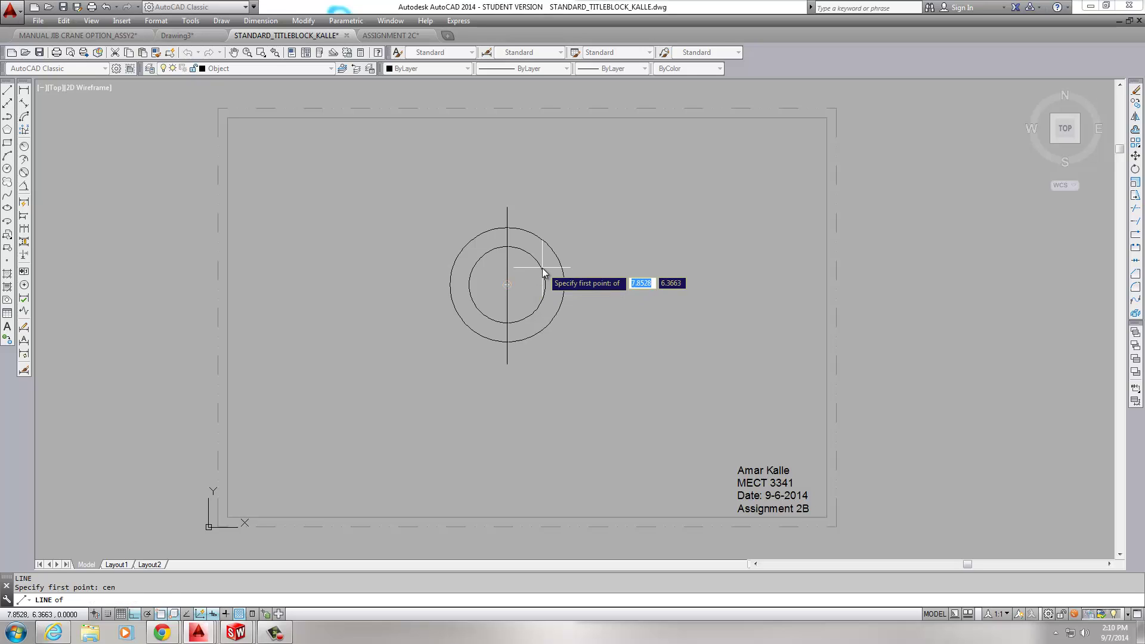
left_click(542, 268)
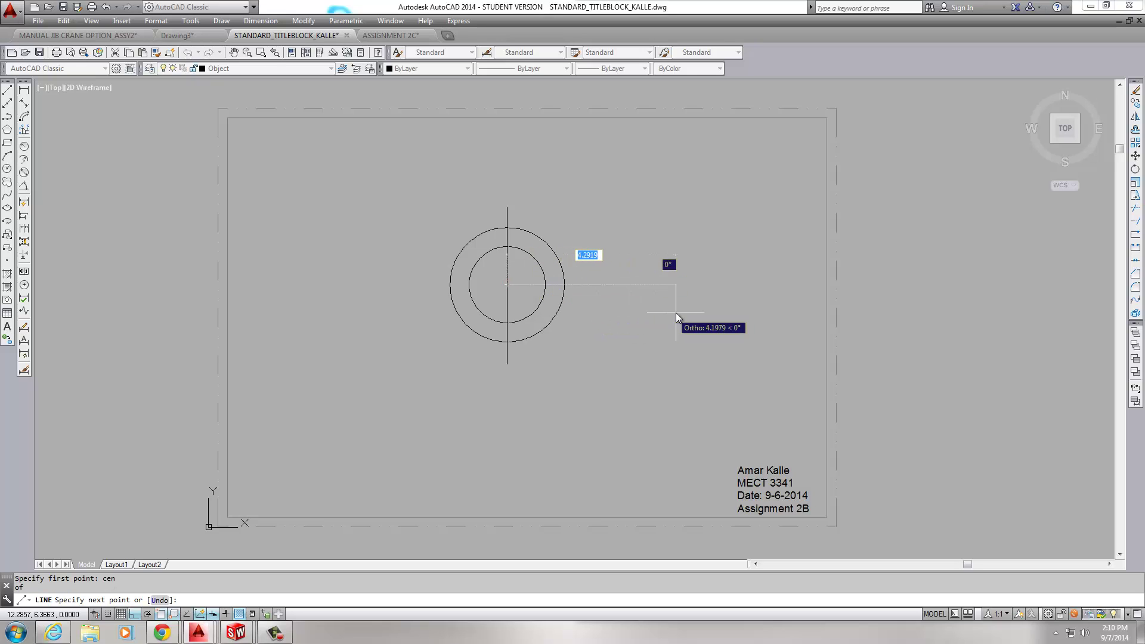
left_click(677, 314)
key("Escape")
Stretch the horizontal line's left end from the circles' centre to well beyond the outer circle's left side.
left_click(602, 287)
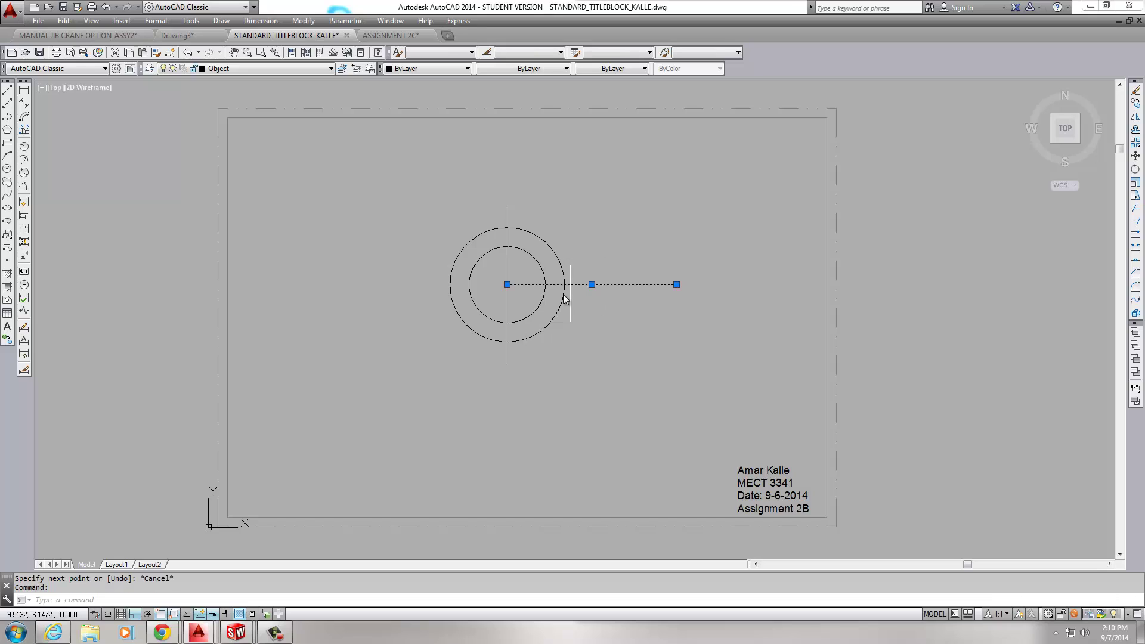
left_click(507, 285)
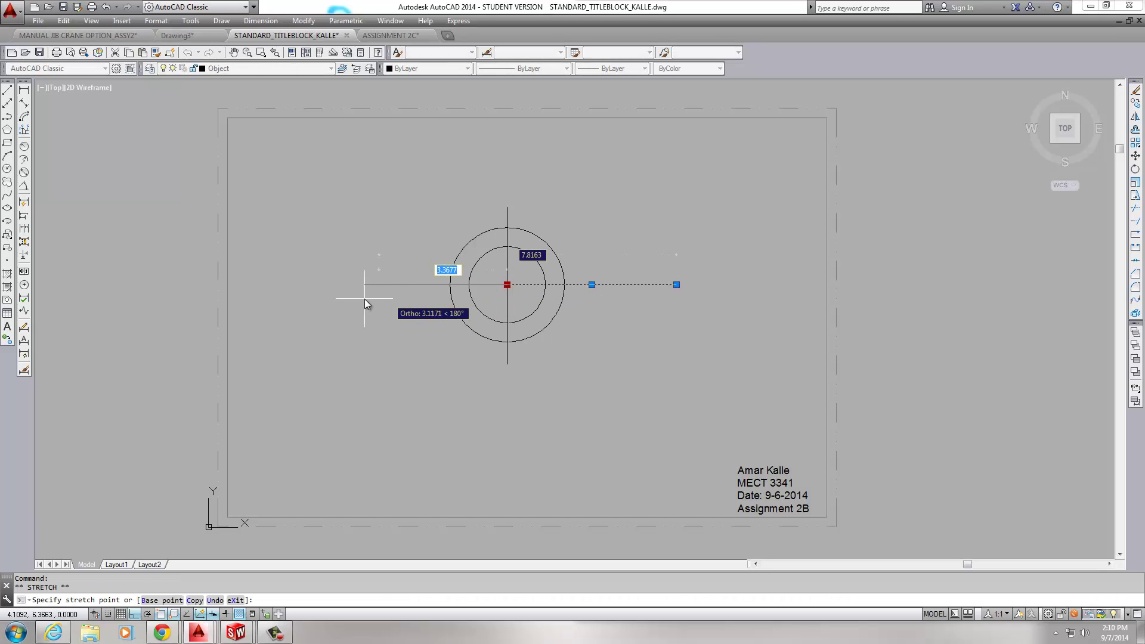
left_click(341, 299)
key("Escape")
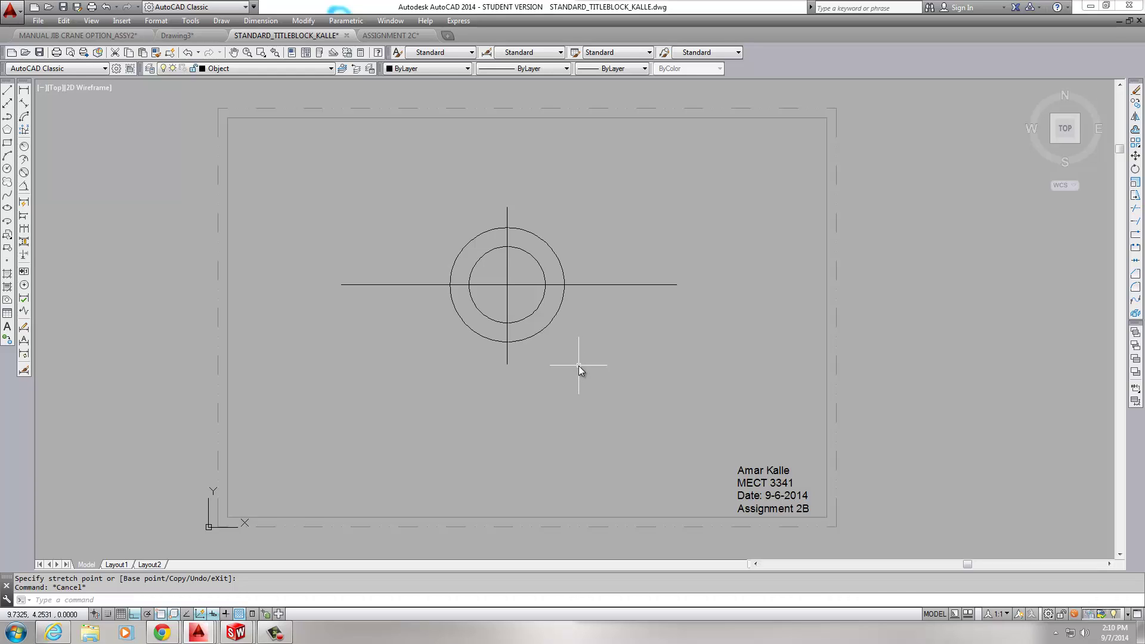
Offset the vertical centre line by 3 to both its right and left sides.
type("O")
key("Return")
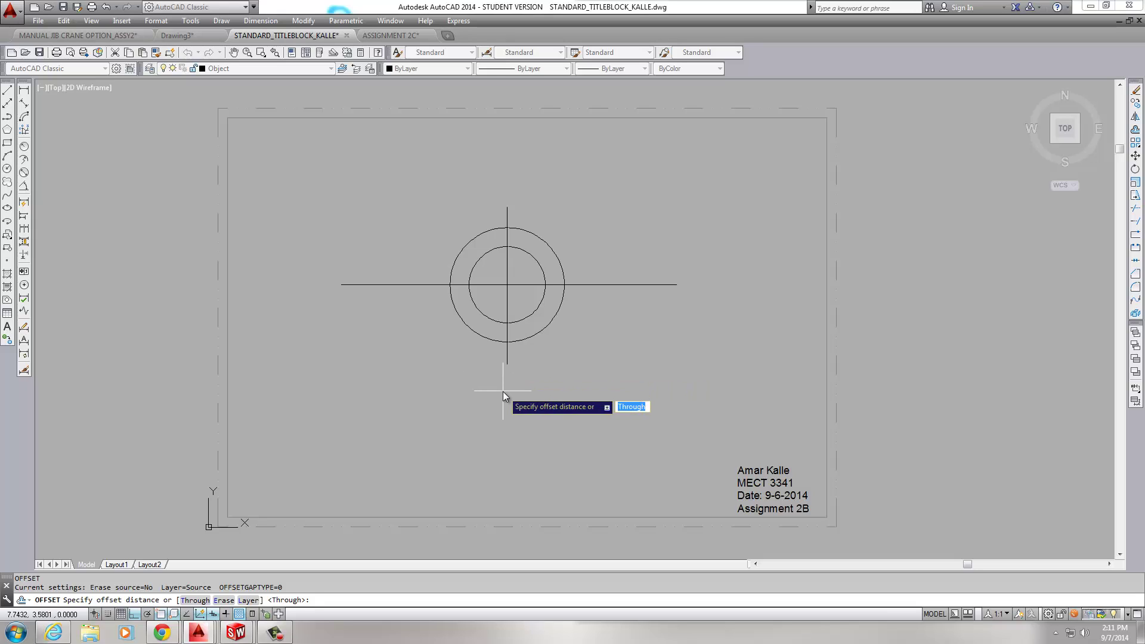
type("3")
key("Return")
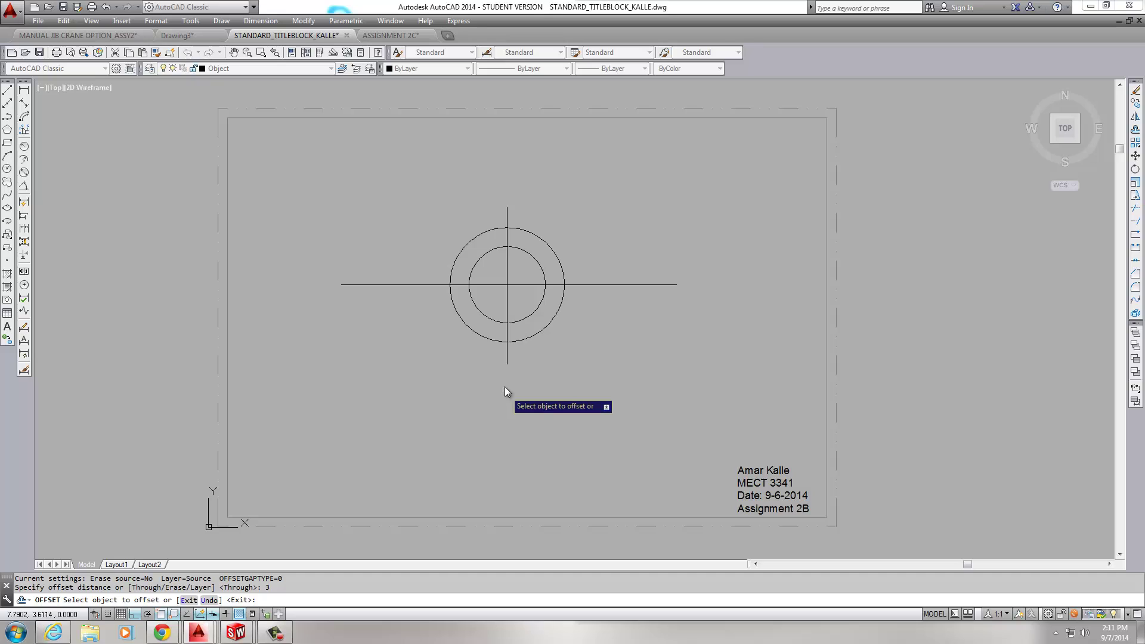
left_click(507, 352)
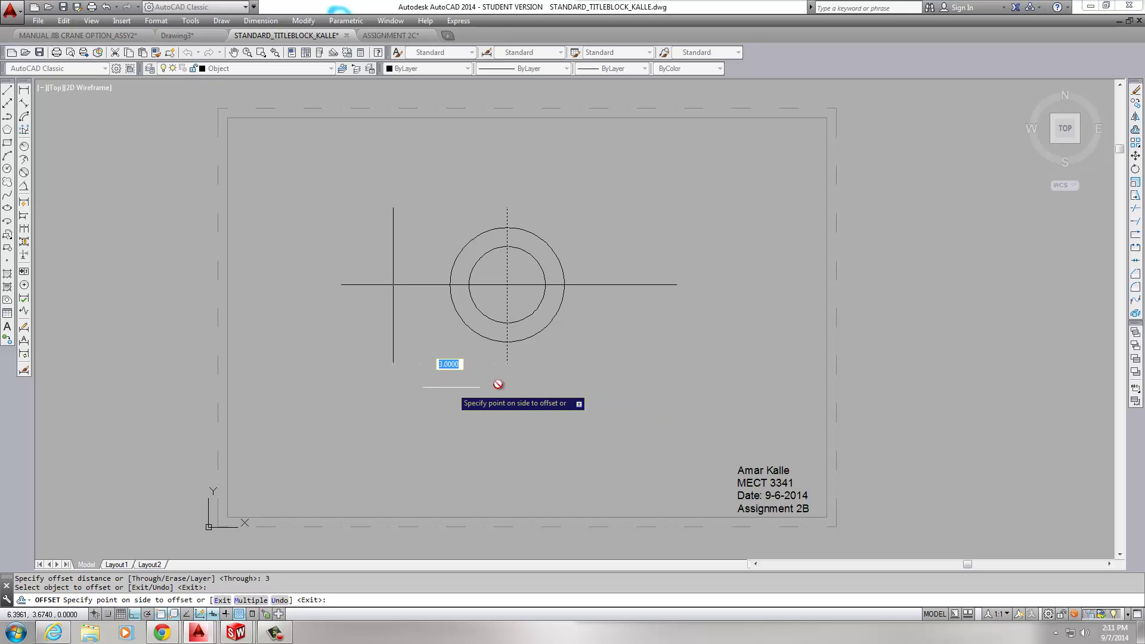
left_click(598, 390)
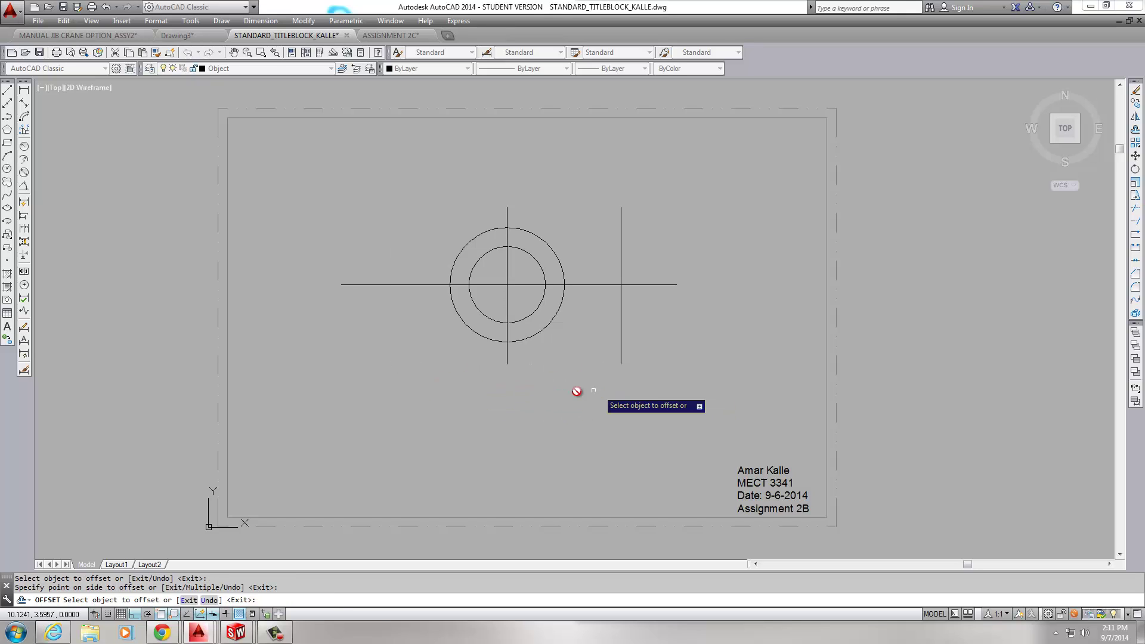
left_click(507, 354)
left_click(441, 416)
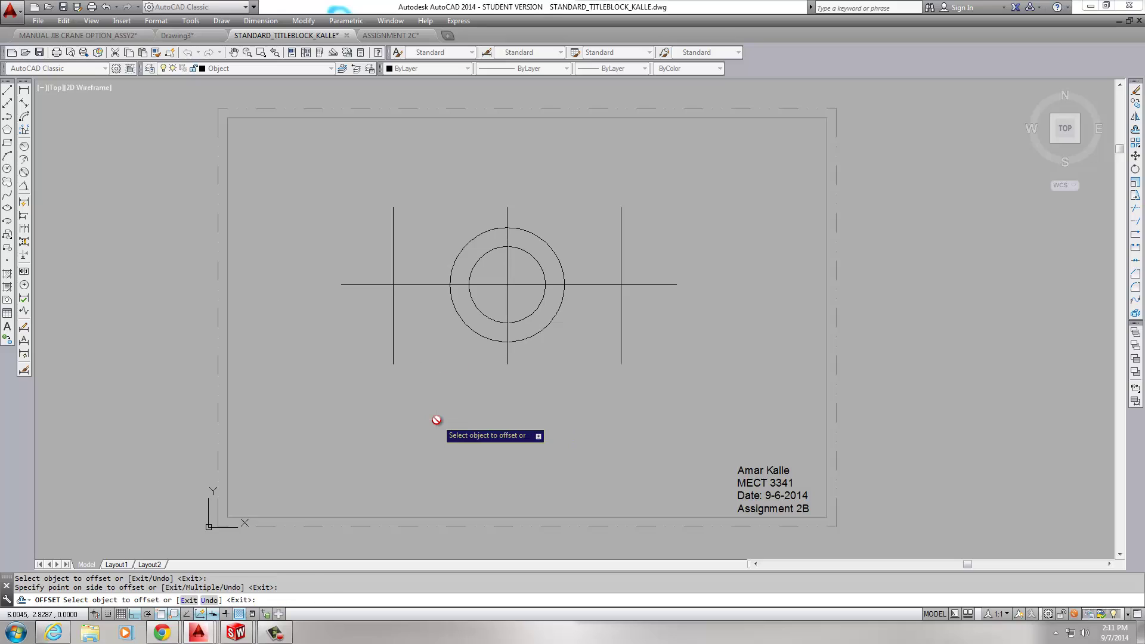
key("Escape")
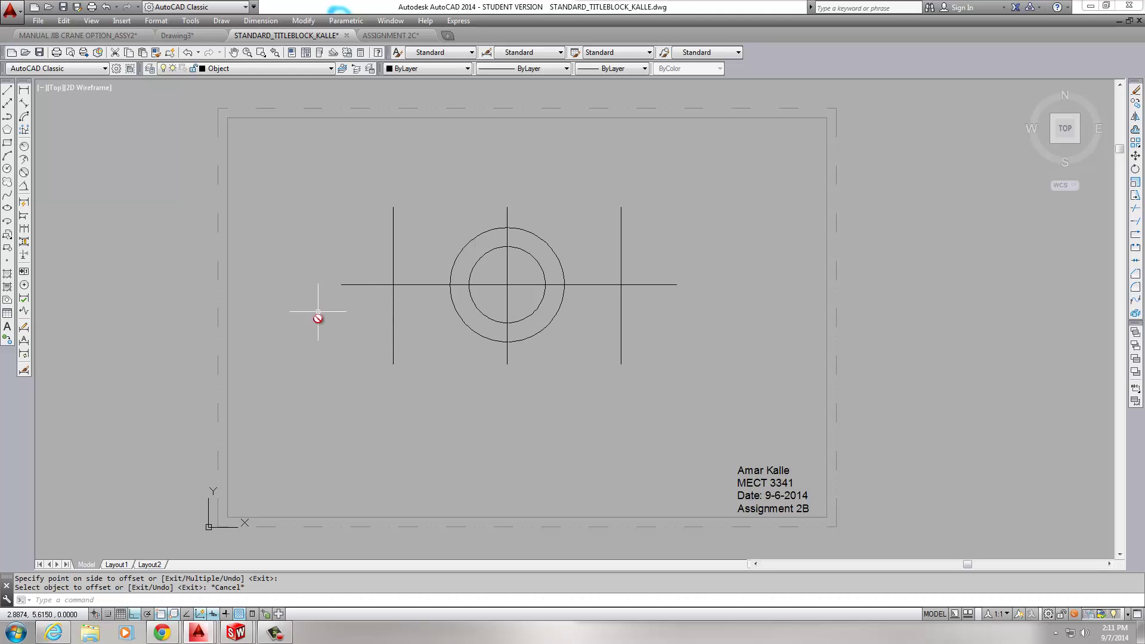
Offset the horizontal centre line by 0.75 both above and below itself.
type("o")
key("Return")
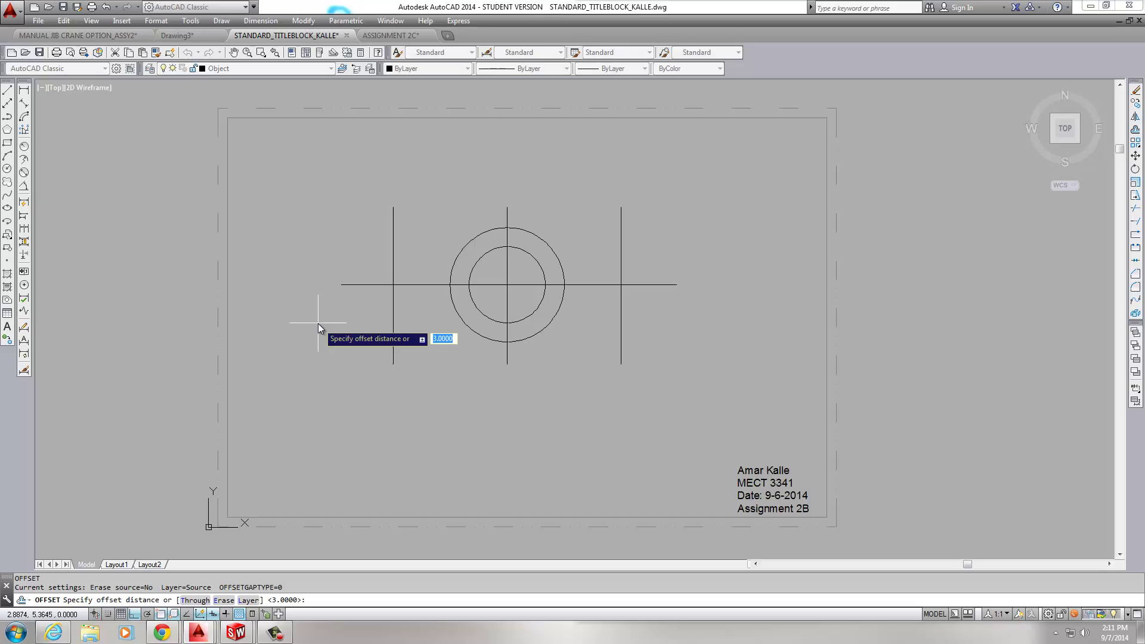
type(".75")
key("Return")
left_click(354, 285)
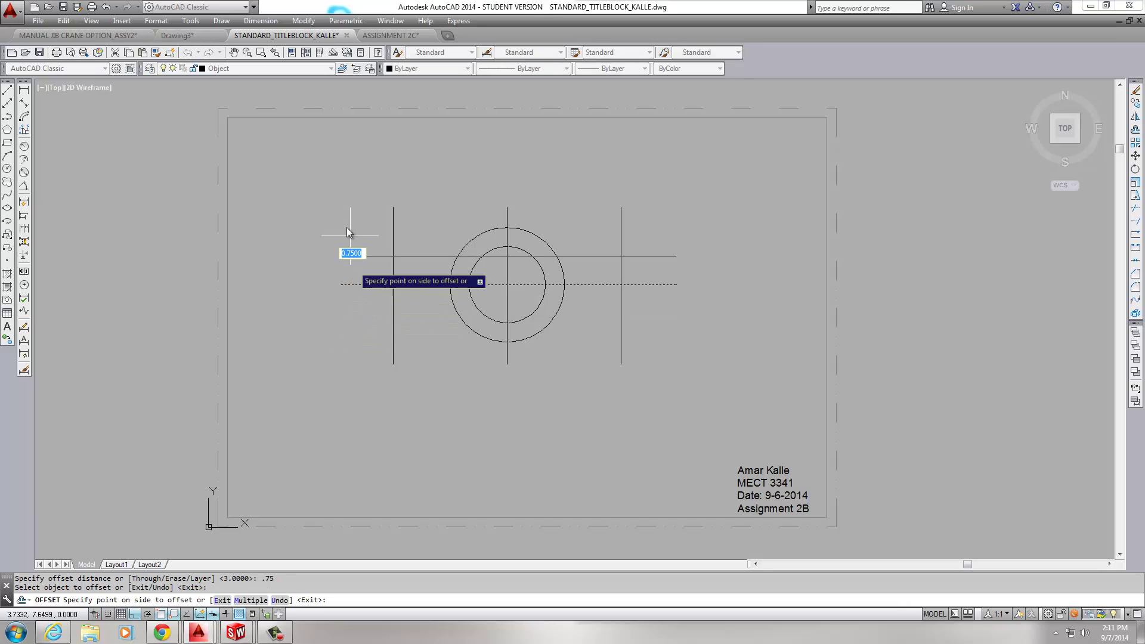
left_click(325, 186)
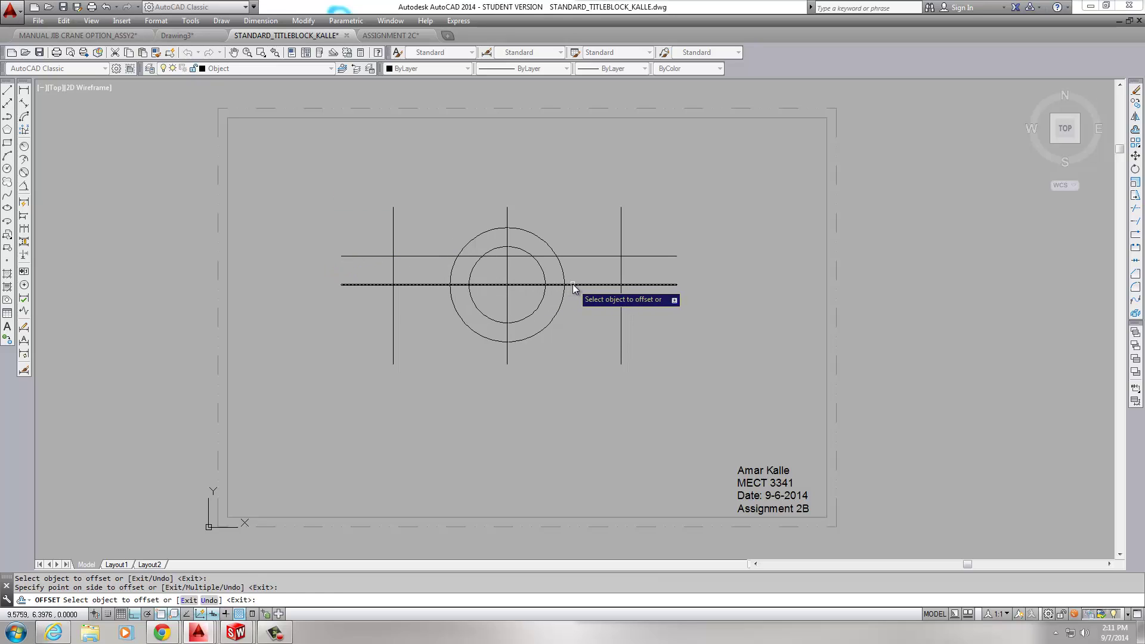
left_click(573, 284)
left_click(693, 420)
key("Escape")
key("Escape")
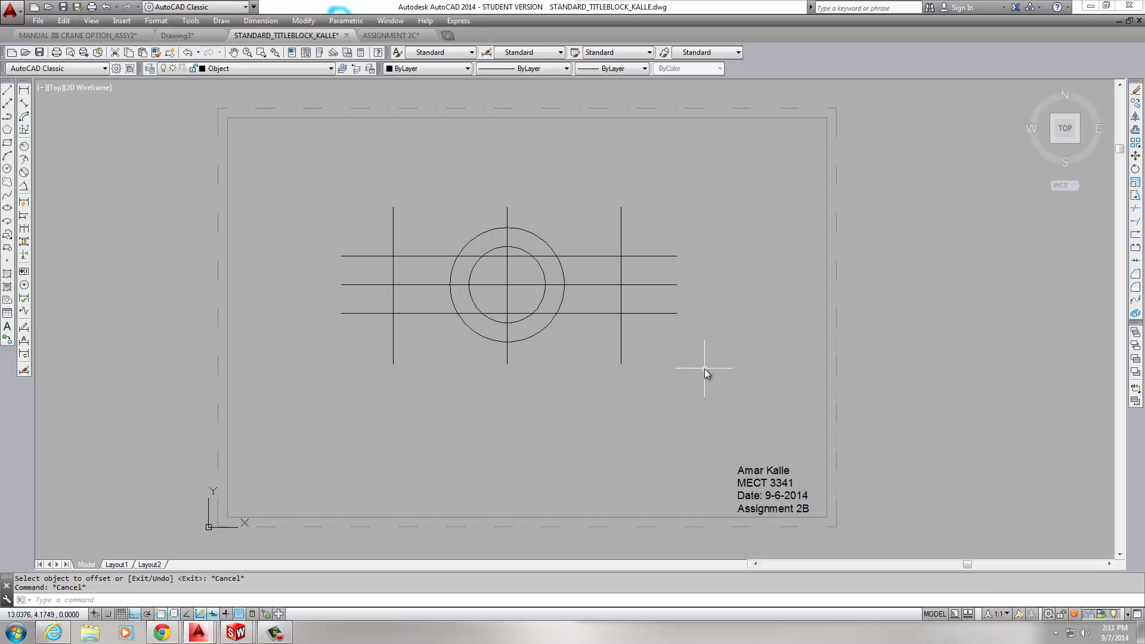
Draw a circle of diameter 0.75 centred on the intersection of the right vertical and lower horizontal centre lines.
type("c")
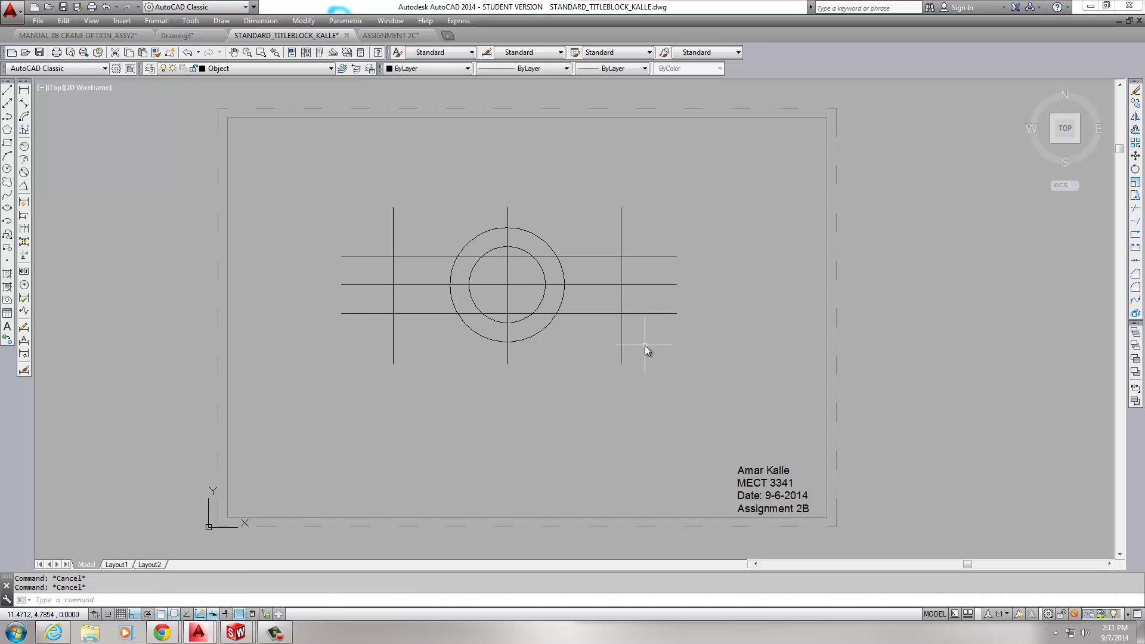
key("Return")
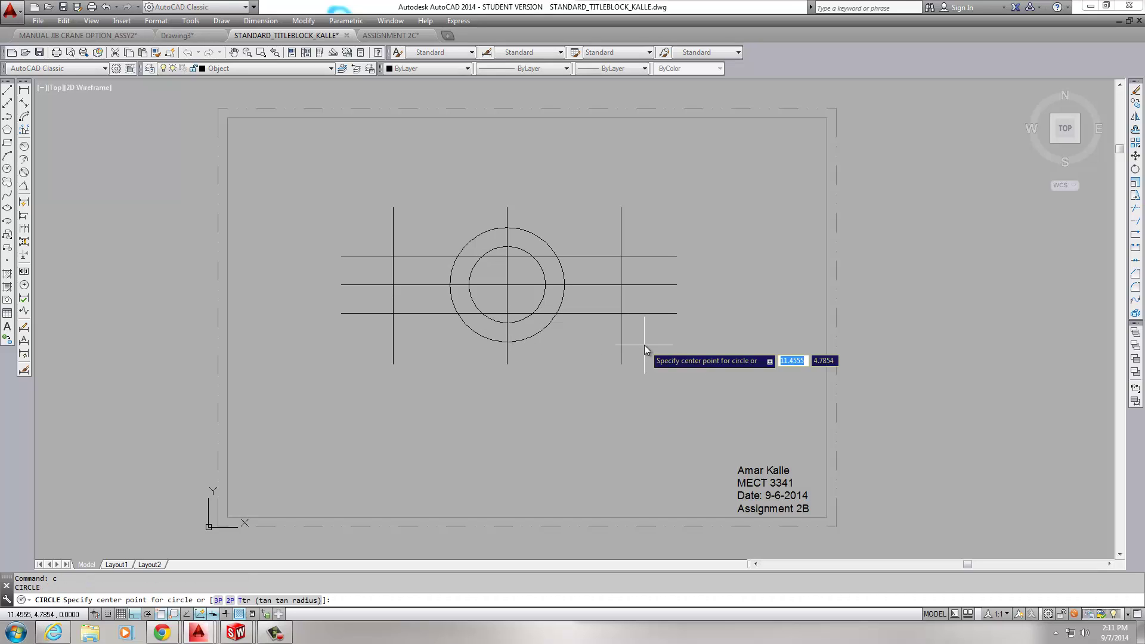
left_click(621, 313)
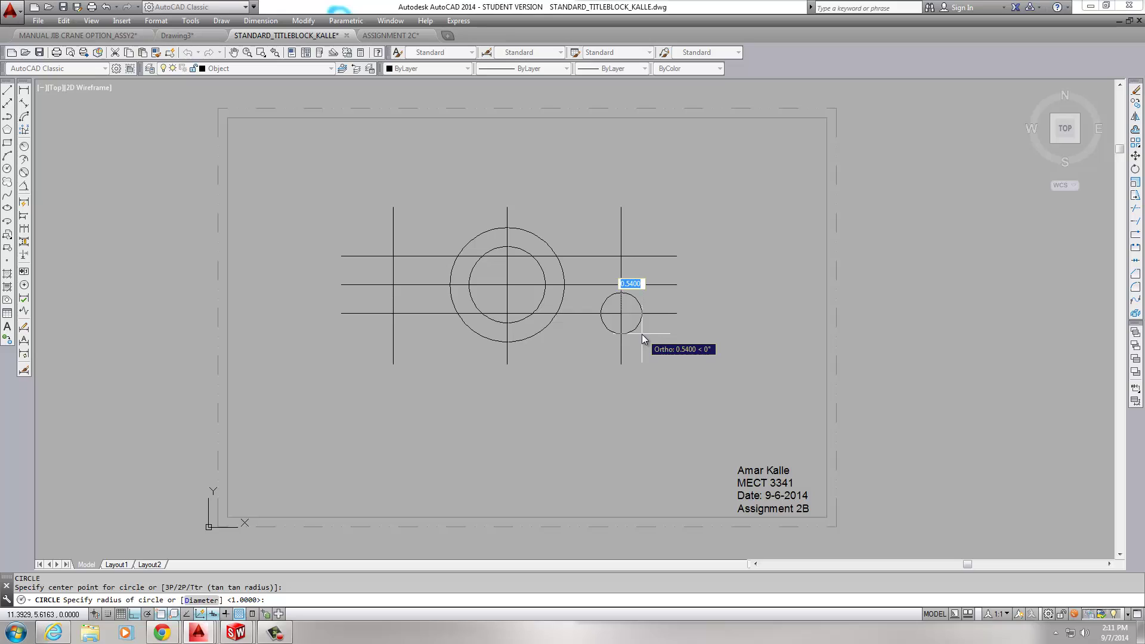
type("d")
key("Return")
type(".75")
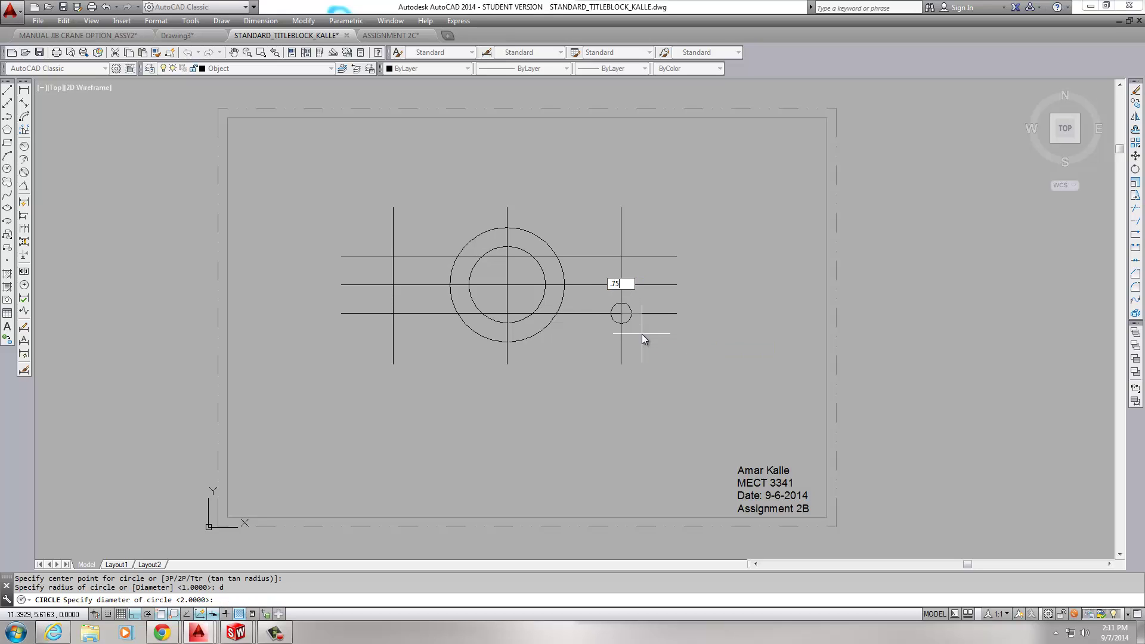
key("Return")
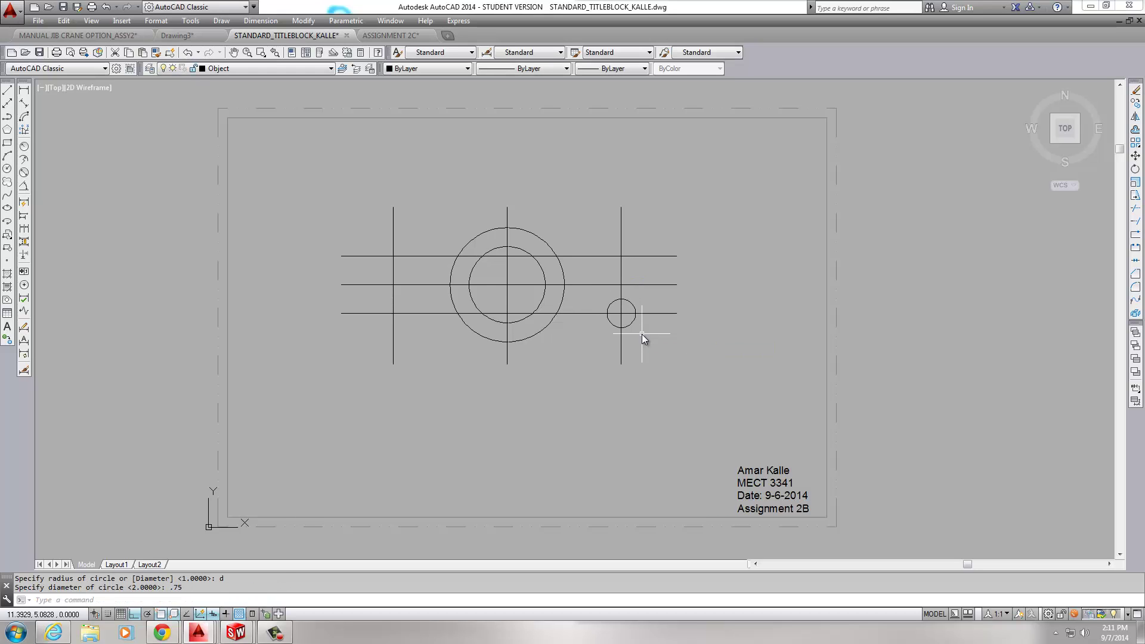
Draw a concentric circle of diameter 1.5 around the small circle at the lower-right intersection.
key("Return")
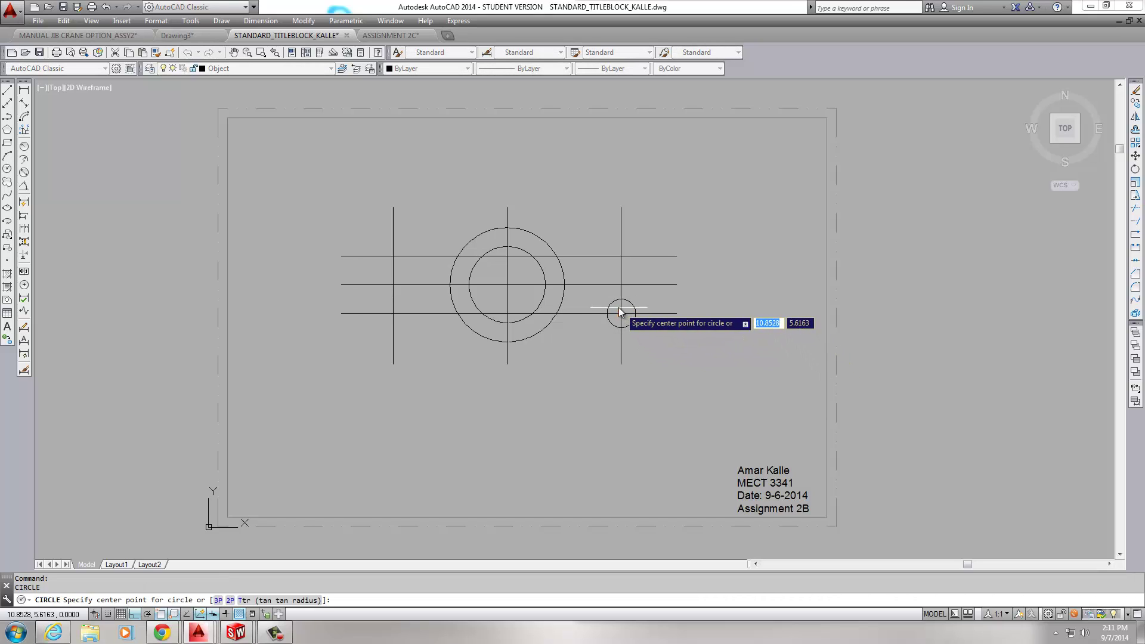
type("cen")
key("Return")
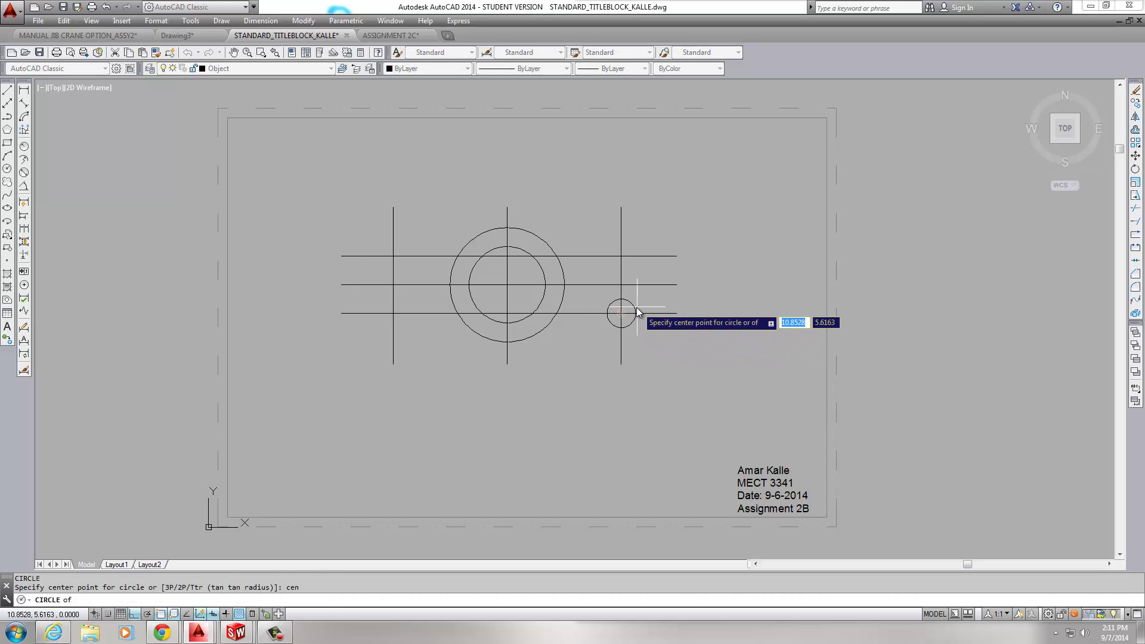
left_click(637, 311)
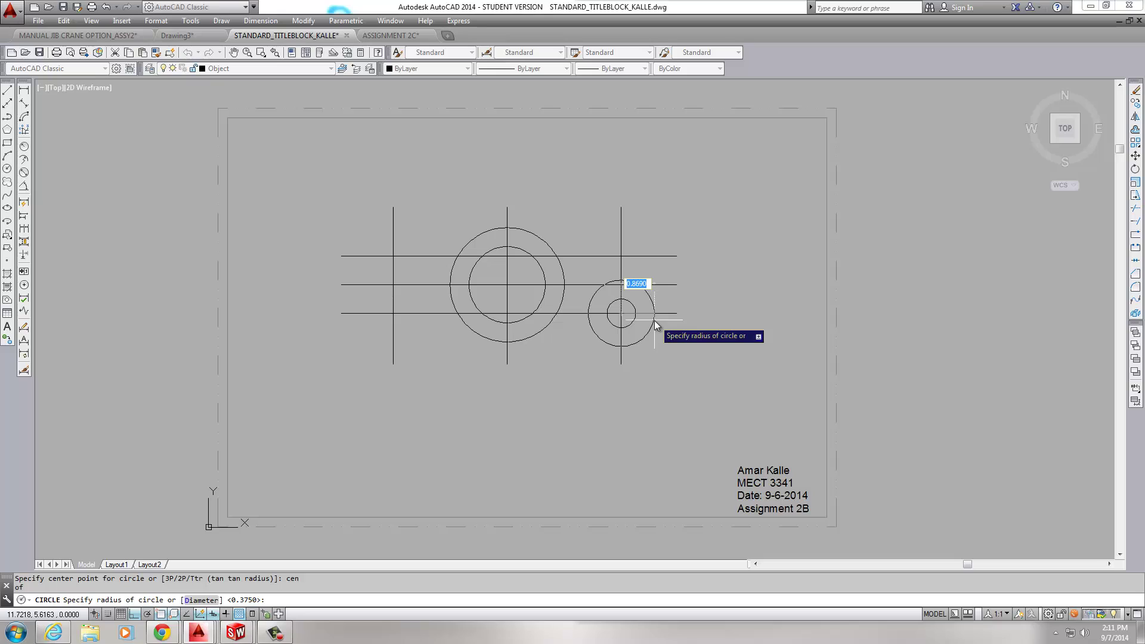
type("d")
key("Return")
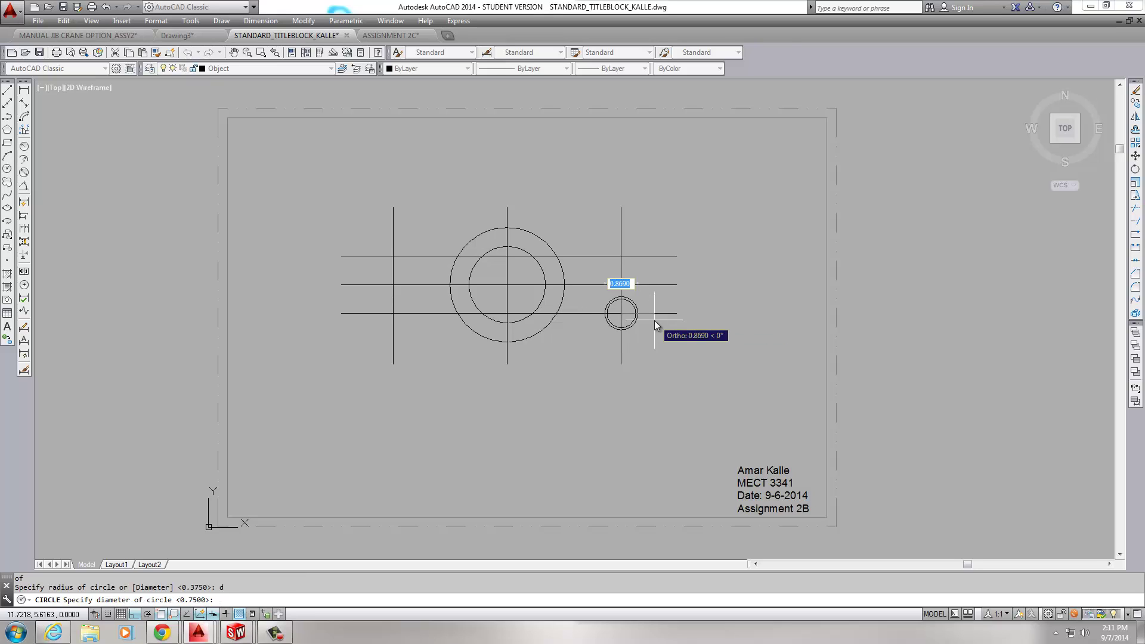
type("1.5")
key("Return")
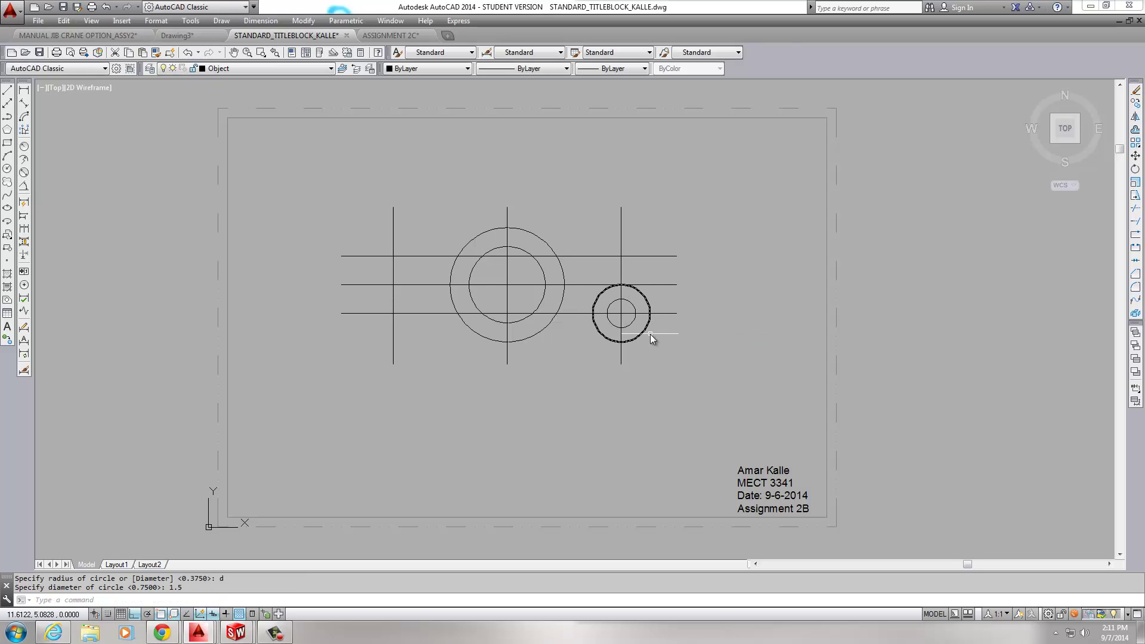
key("Escape")
Copy the two concentric lower-right circles from their centre to the intersection of the left vertical and upper horizontal centre lines.
scroll(608, 313, "up", 2)
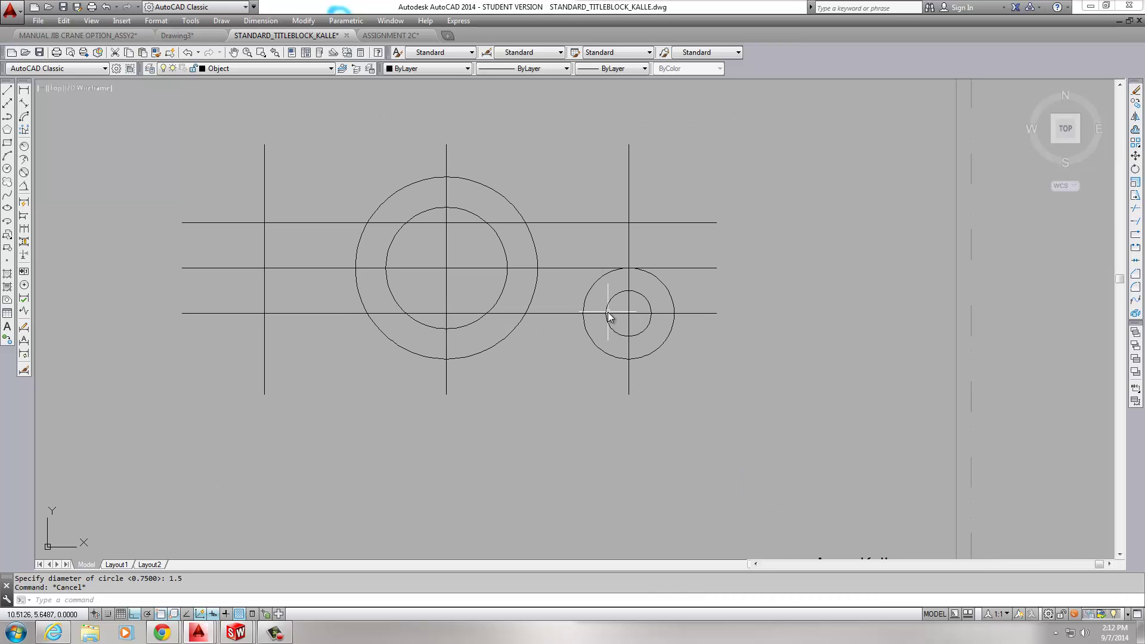
middle_click_drag(591, 286, 664, 315)
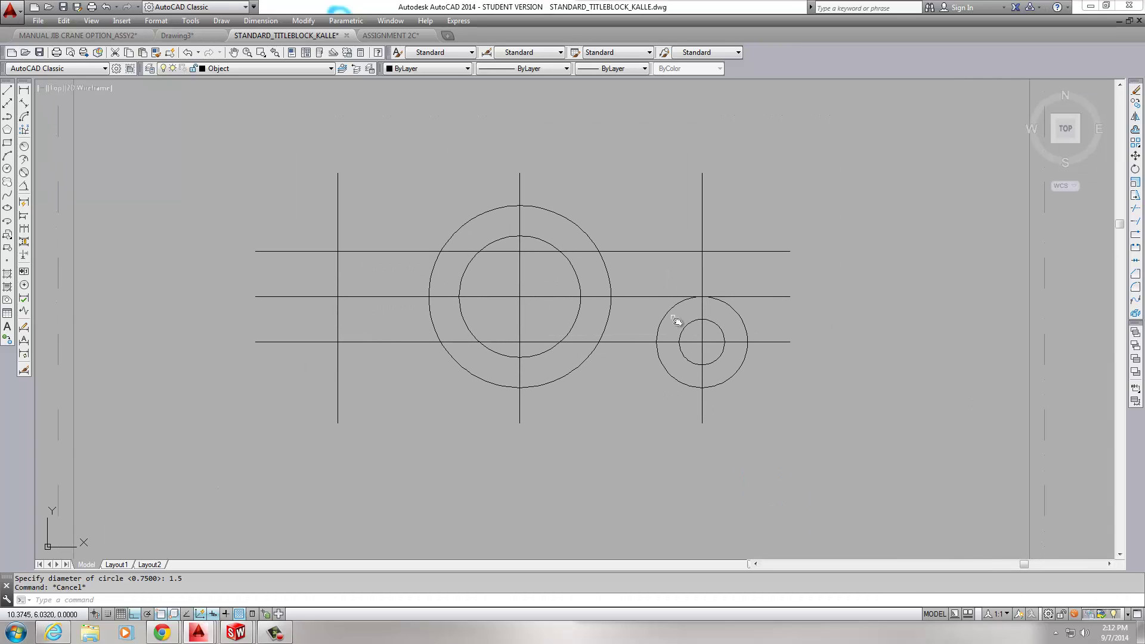
type("cp")
key("Return")
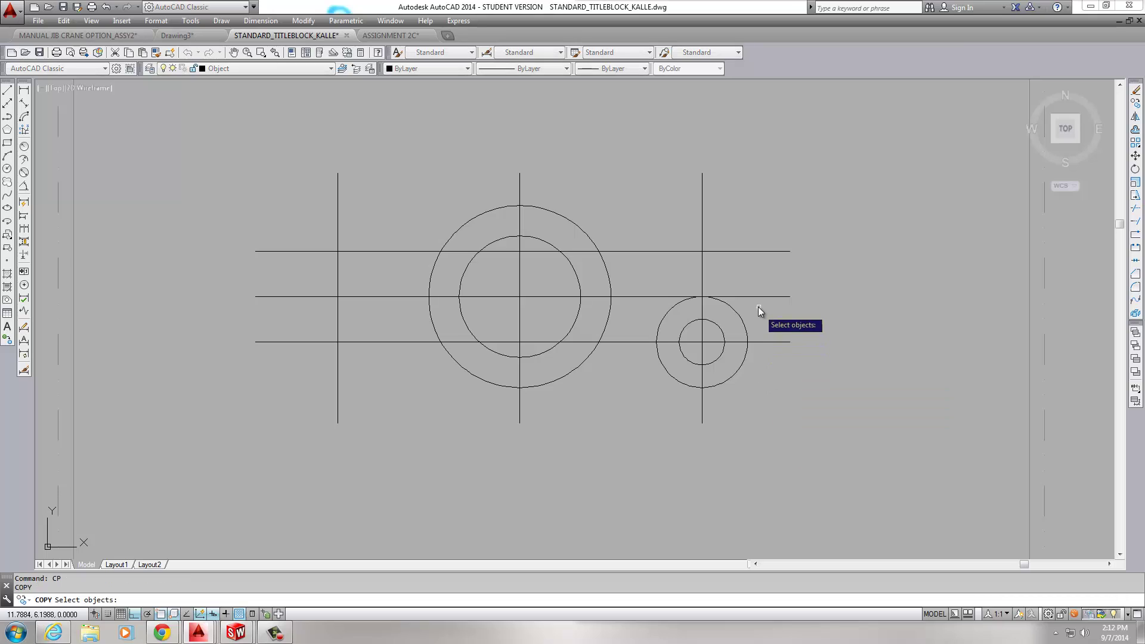
left_click(758, 307)
left_click(722, 336)
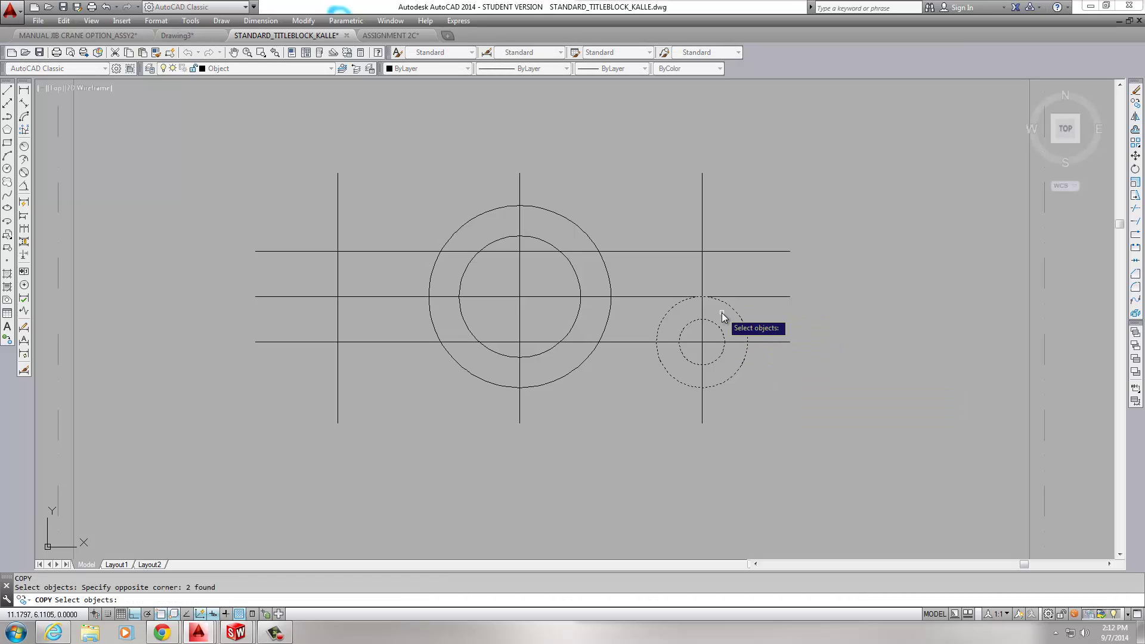
key("Return")
left_click(703, 345)
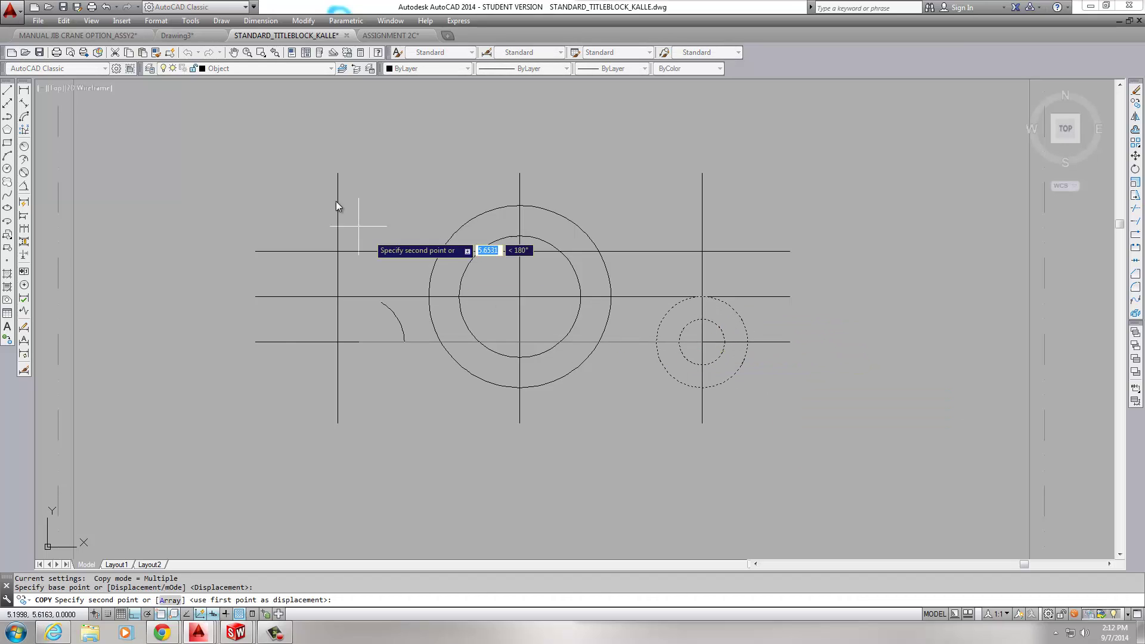
left_click(338, 251)
key("Escape")
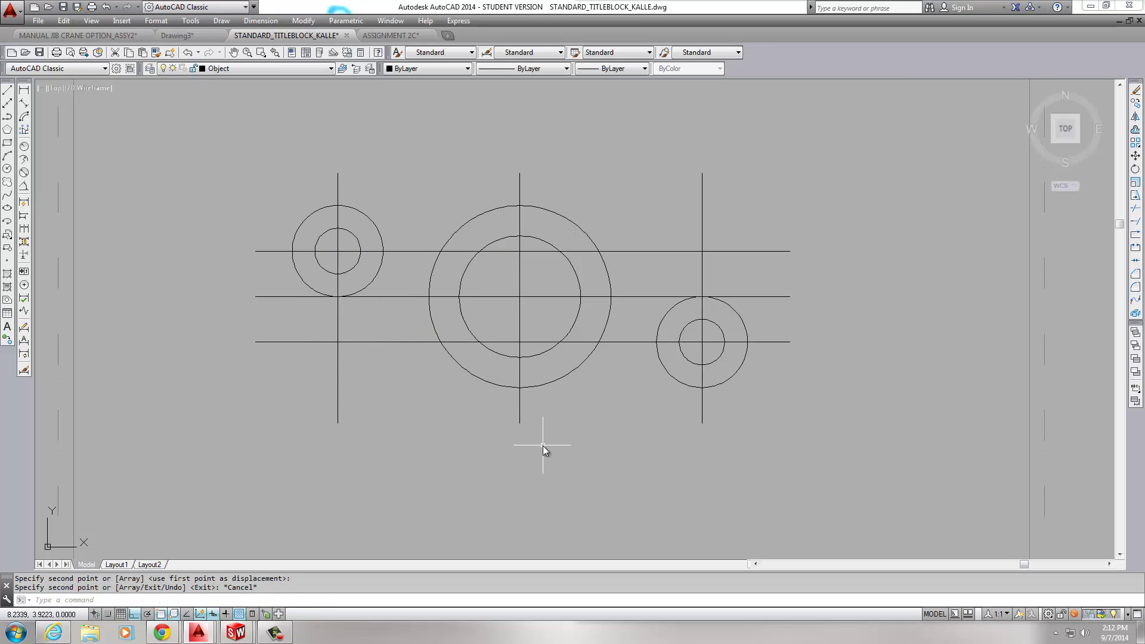
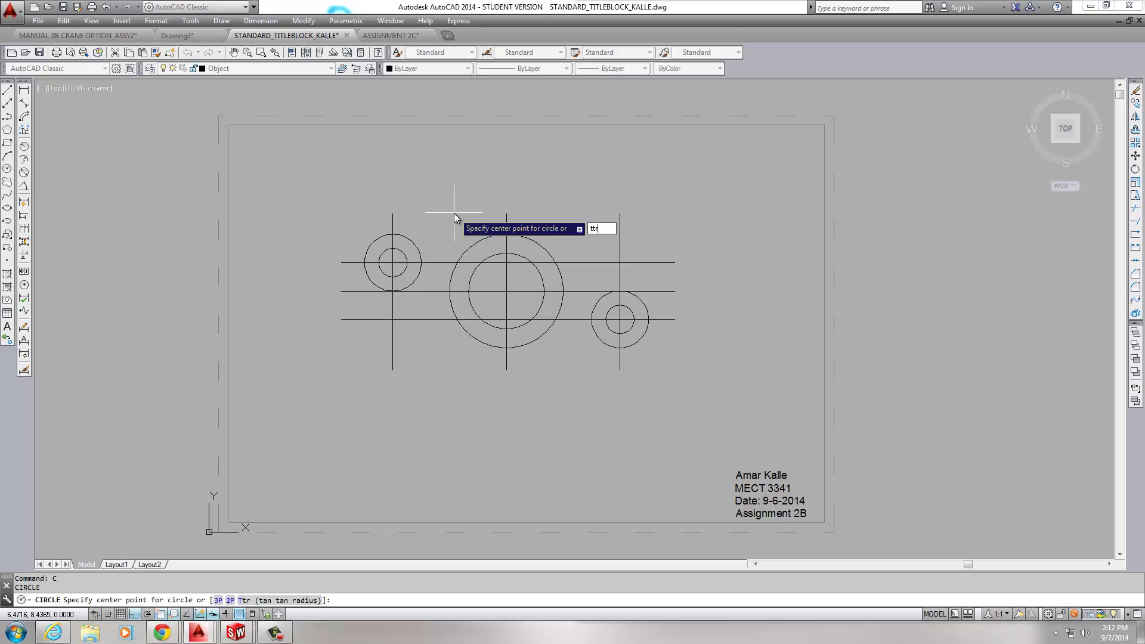
Draw a tangent-tangent-radius circle of radius 1.5 touching the upper sides of the upper-left outer circle and the central outer circle.
key("Return")
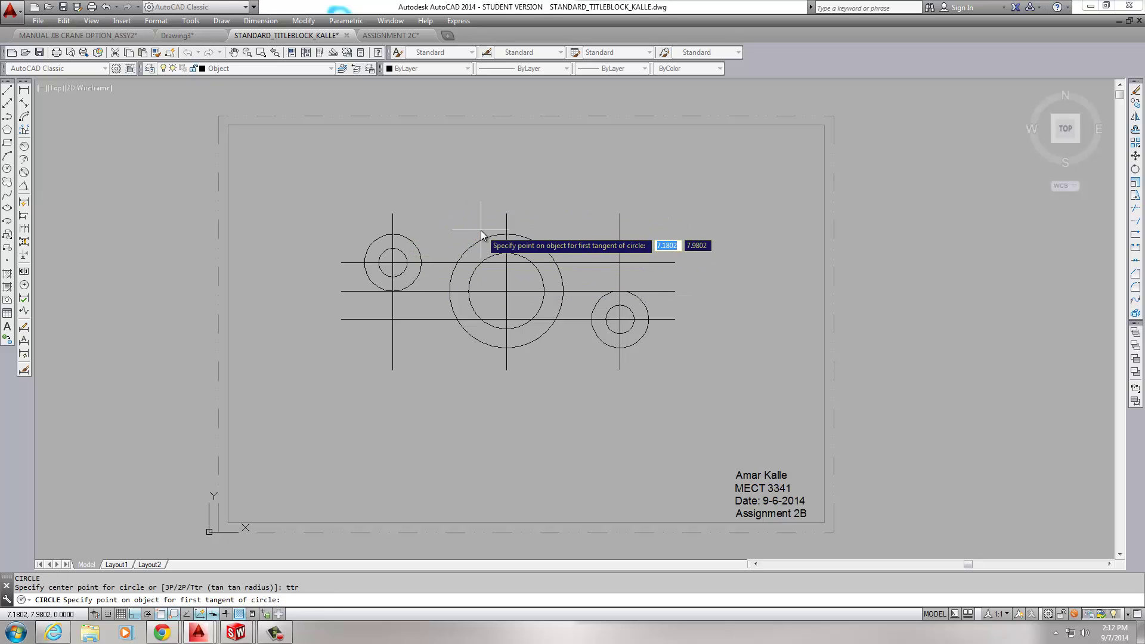
scroll(428, 239, "up", 4)
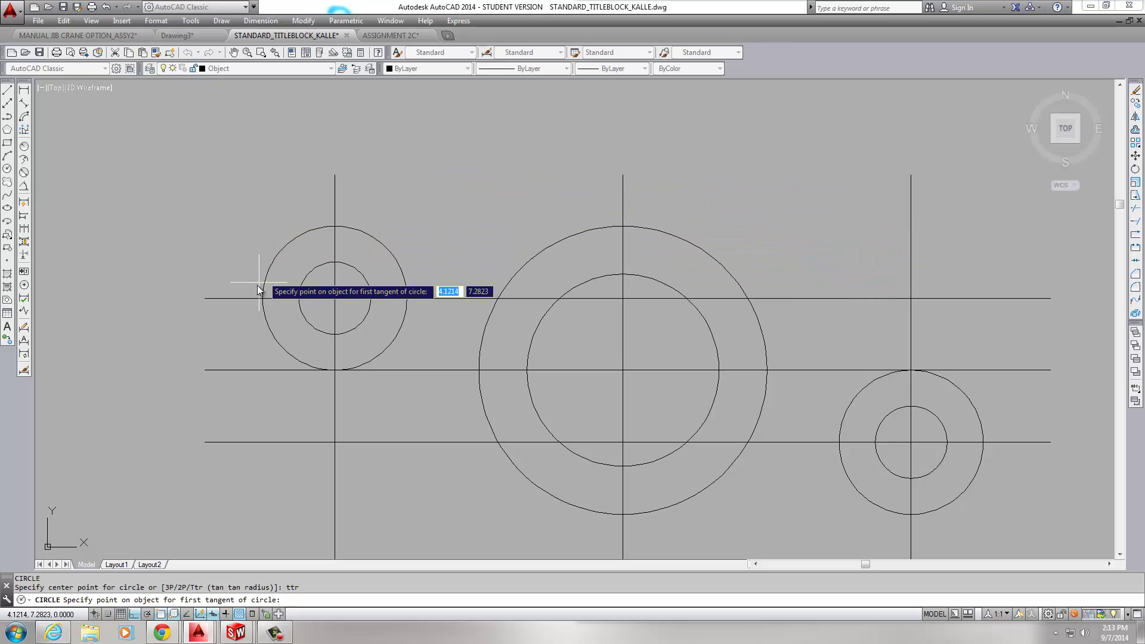
left_click(382, 244)
left_click(557, 247)
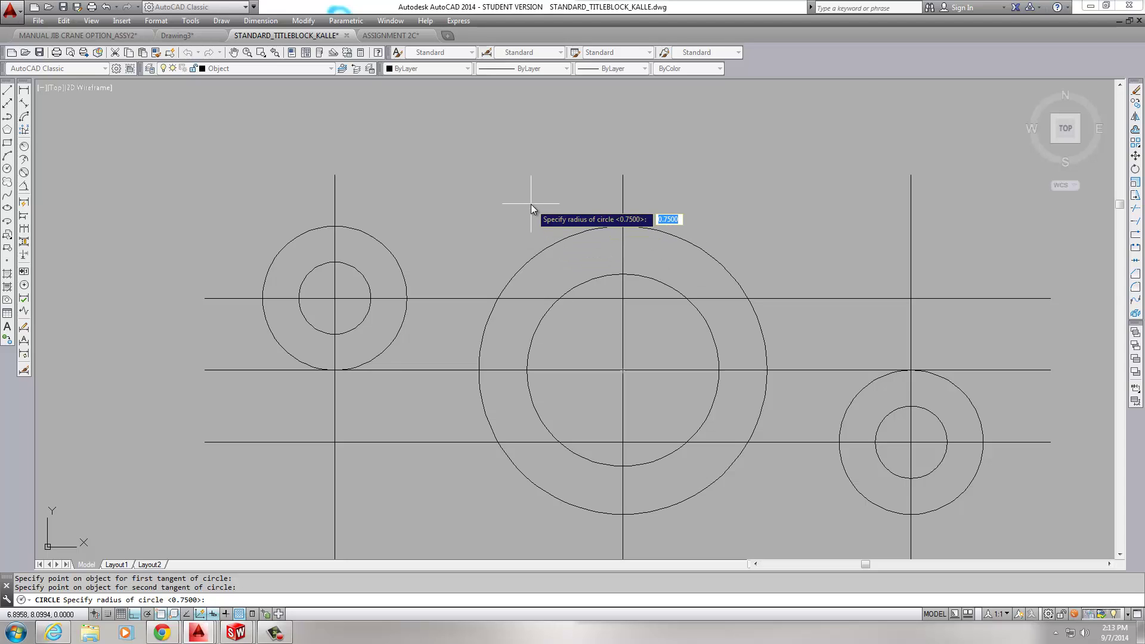
type("1.5")
key("Return")
scroll(530, 204, "down", 2)
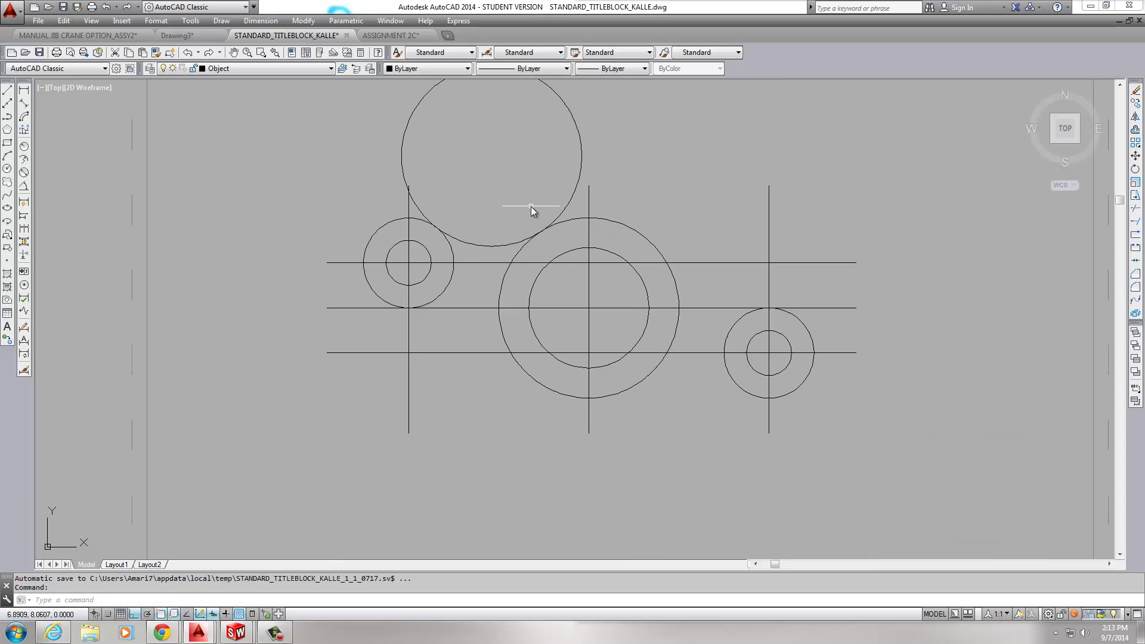
middle_click_drag(532, 212, 532, 256)
scroll(529, 264, "up", 2)
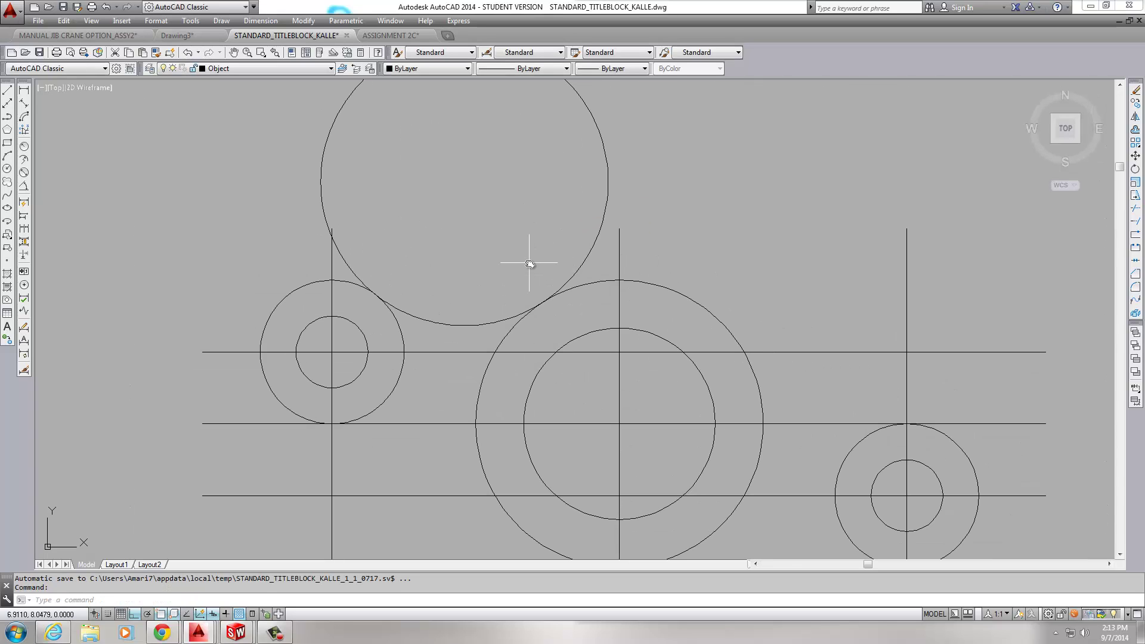
key("Escape")
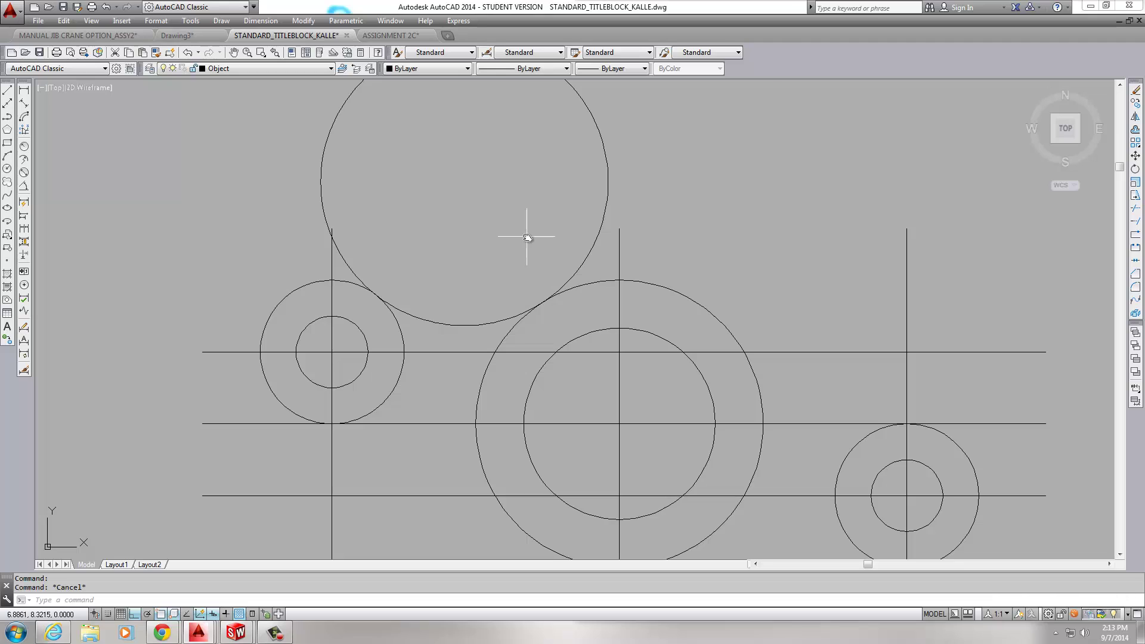
Trim the radius 1.5 circle against both outer circles, keeping only the connecting arc between them.
type("ts or")
key("Return")
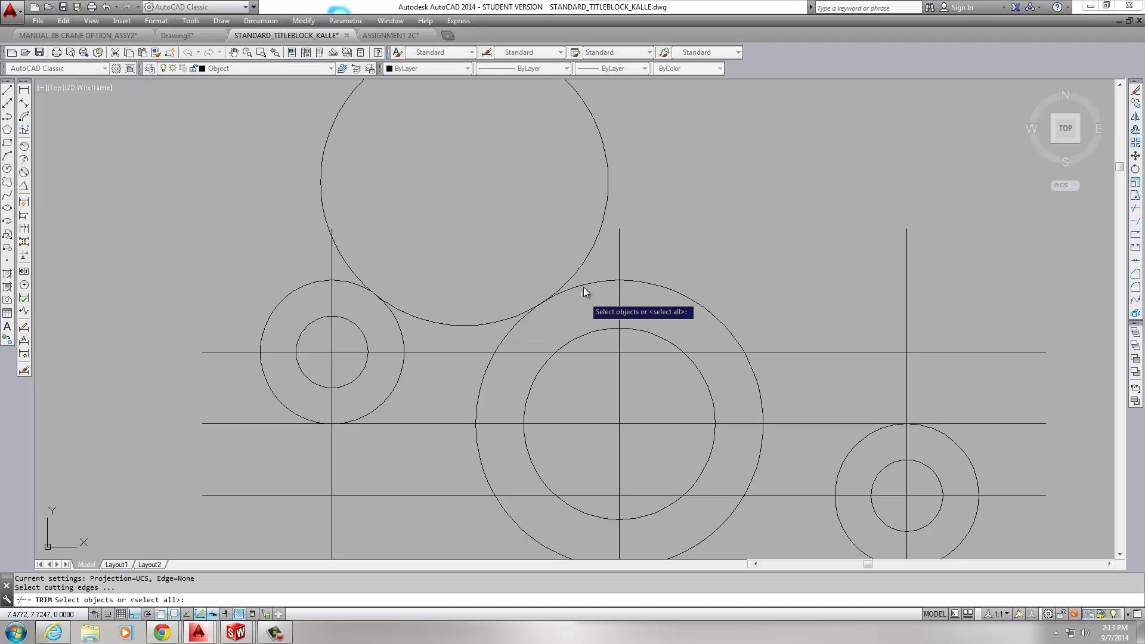
left_click(582, 285)
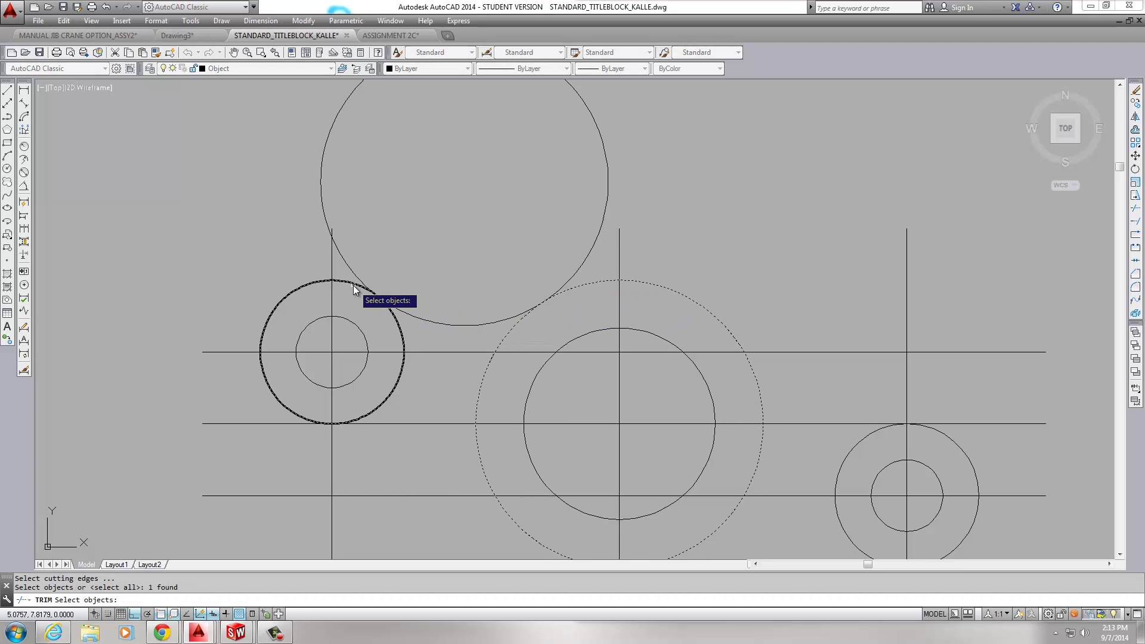
left_click(376, 295)
key("Return")
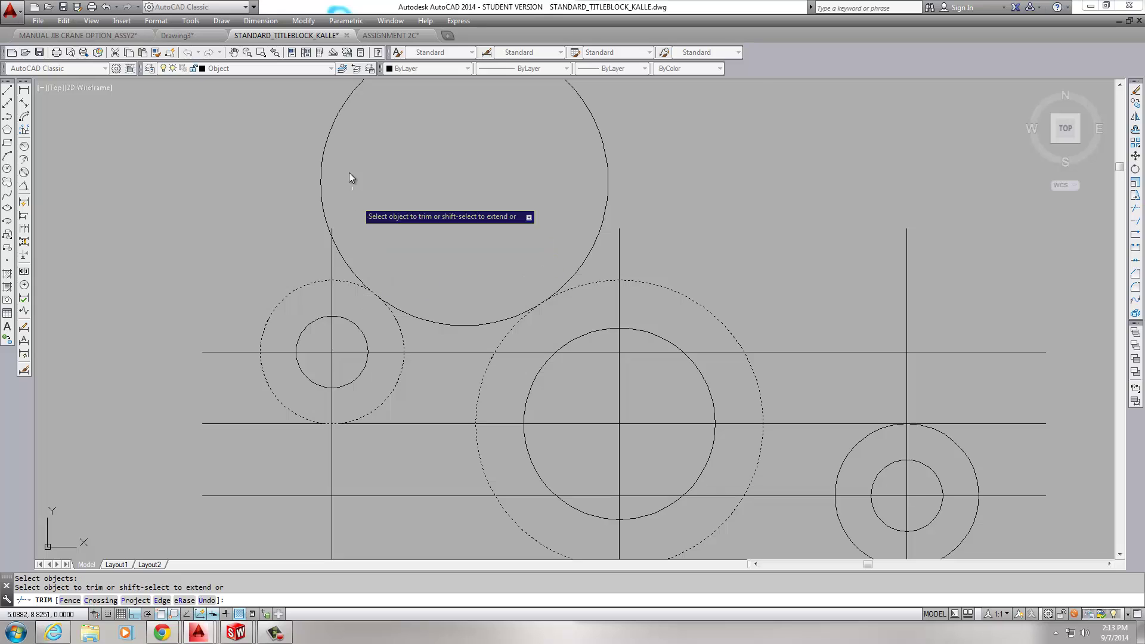
left_click(323, 156)
key("Escape")
middle_click_drag(463, 225, 481, 182)
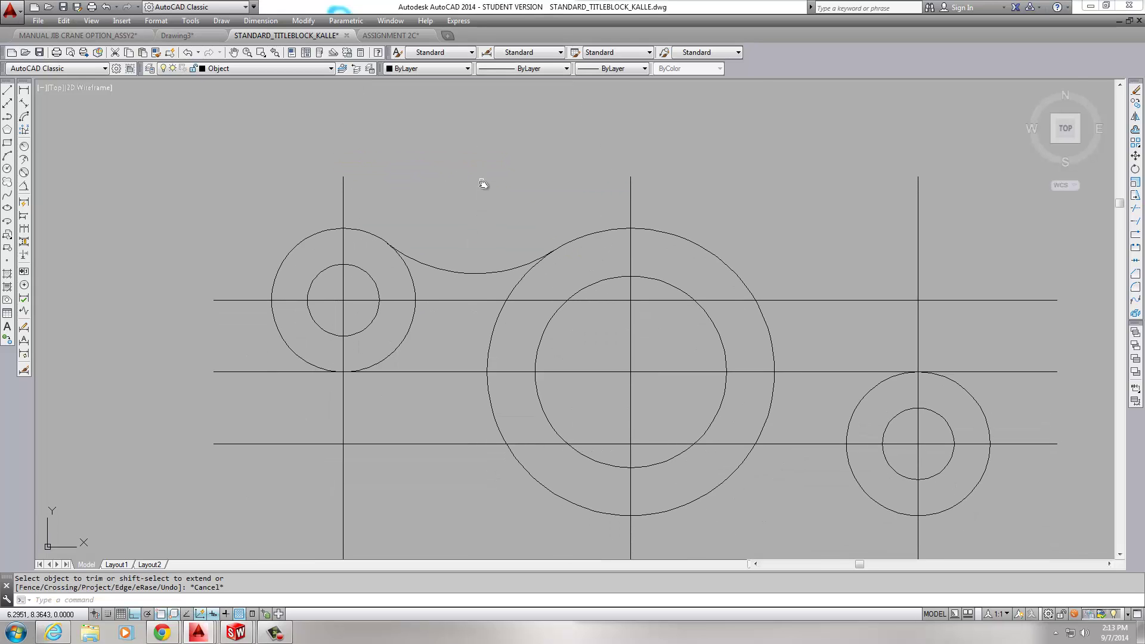
Draw a tangent-tangent-radius circle of radius 1.5 touching the lower sides of the central outer circle and the lower-right outer circle.
scroll(486, 238, "up", 5)
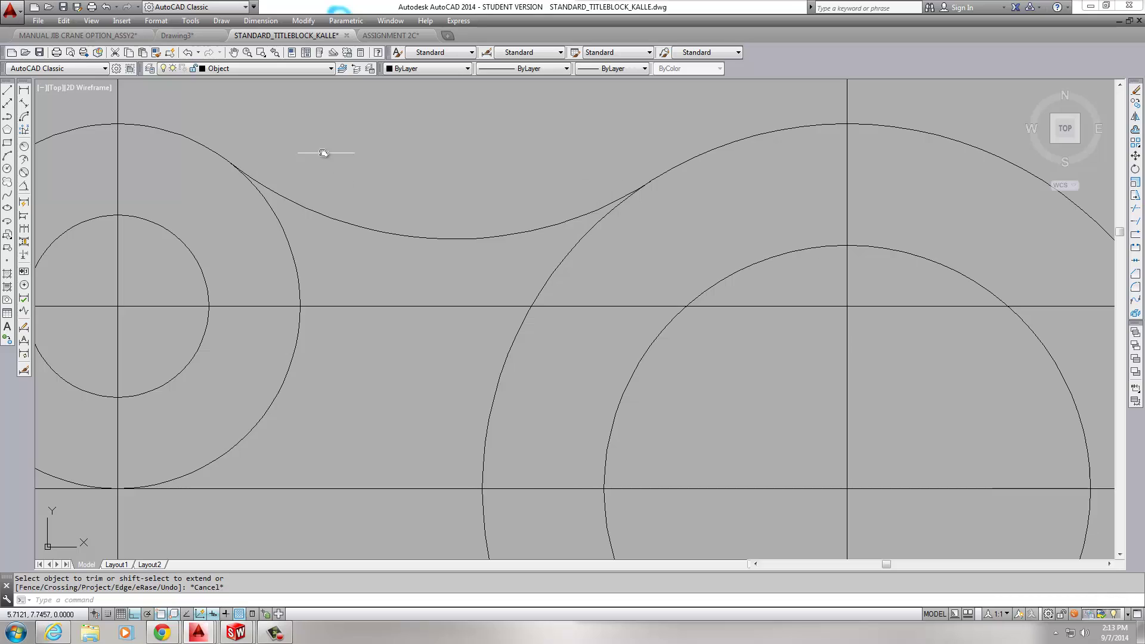
scroll(323, 178, "down", 2)
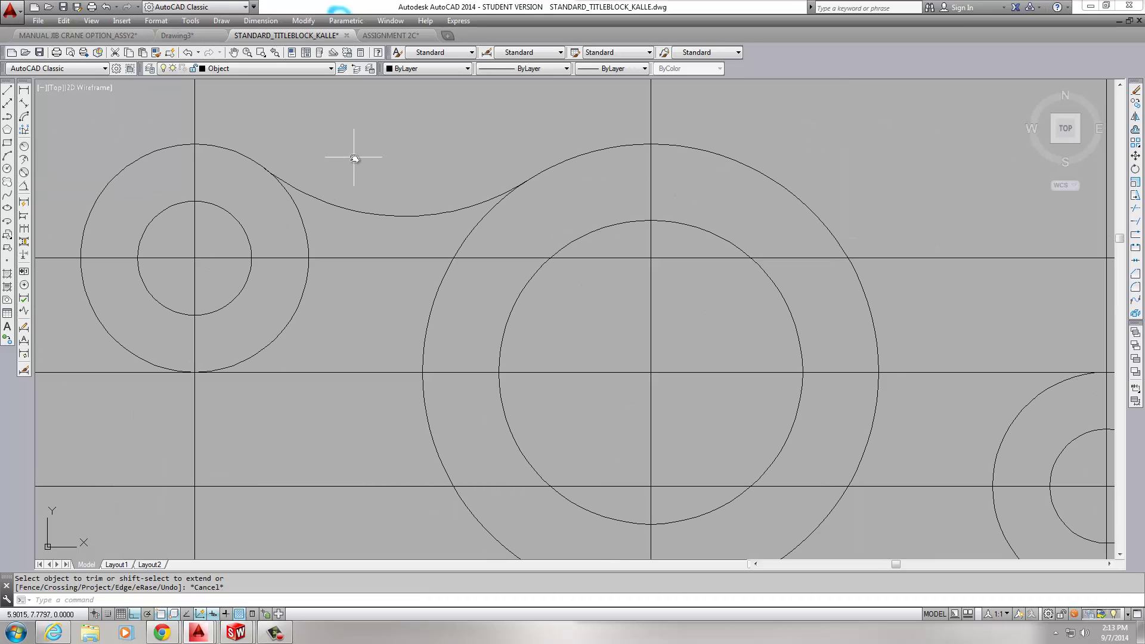
scroll(354, 158, "down", 2)
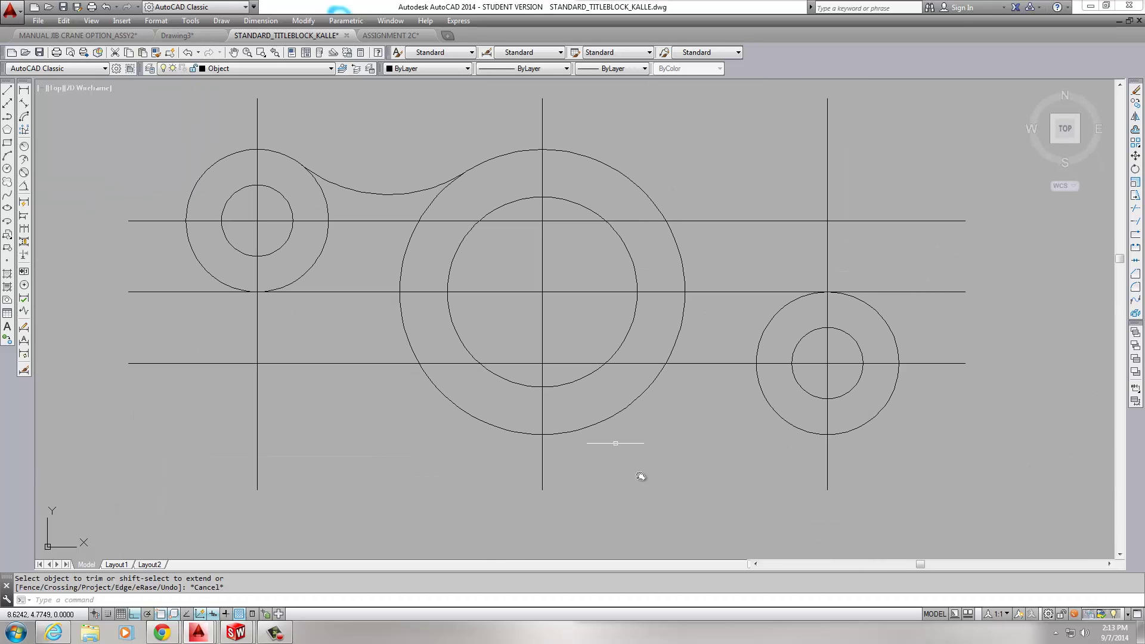
middle_click_drag(697, 449, 651, 370)
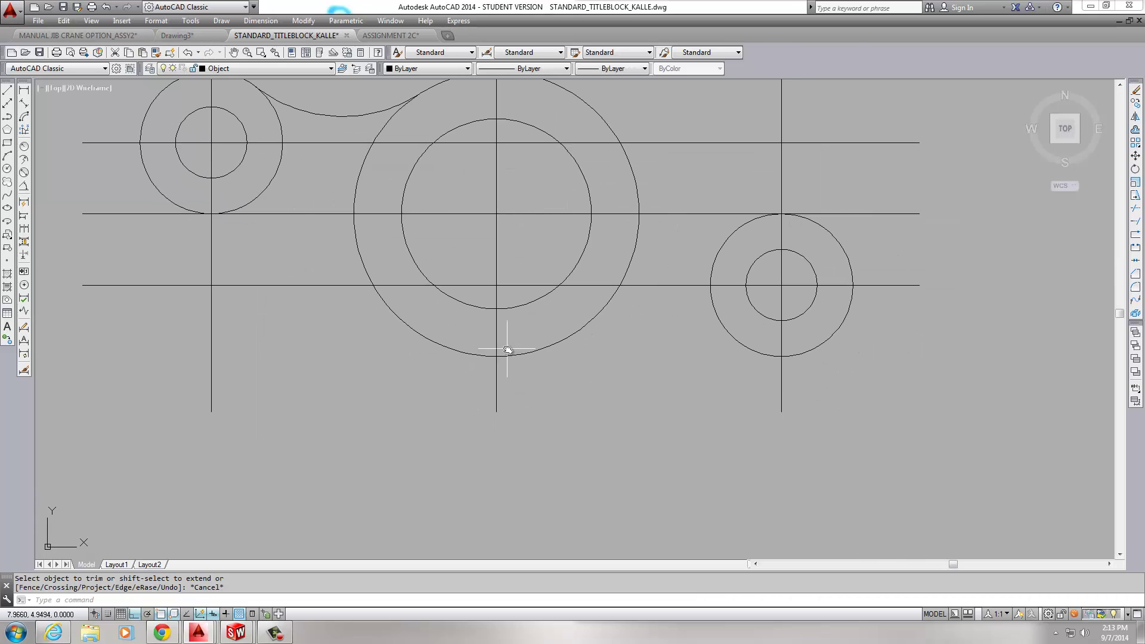
scroll(507, 350, "down", 3)
scroll(396, 332, "up", 2)
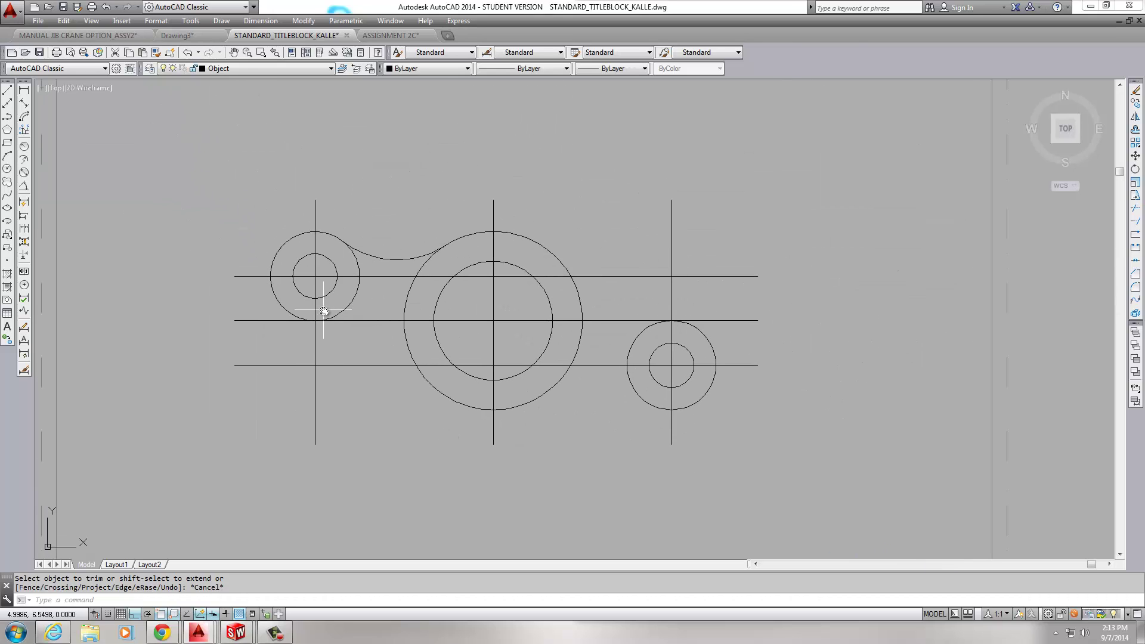
scroll(580, 389, "up", 2)
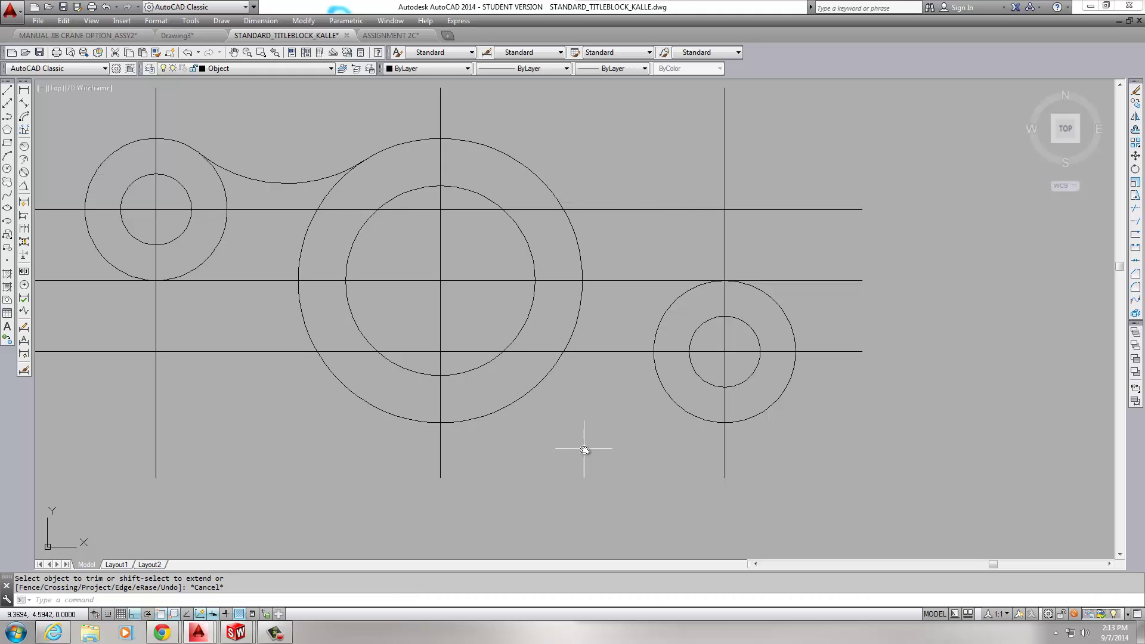
type("c")
key("Return")
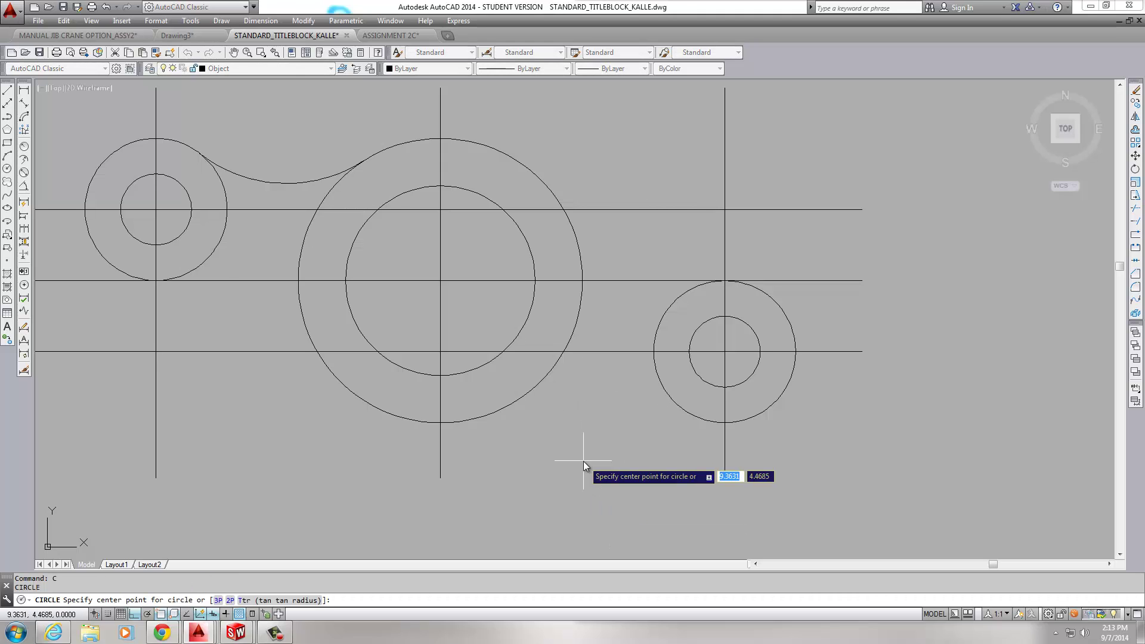
type("ttr")
key("Return")
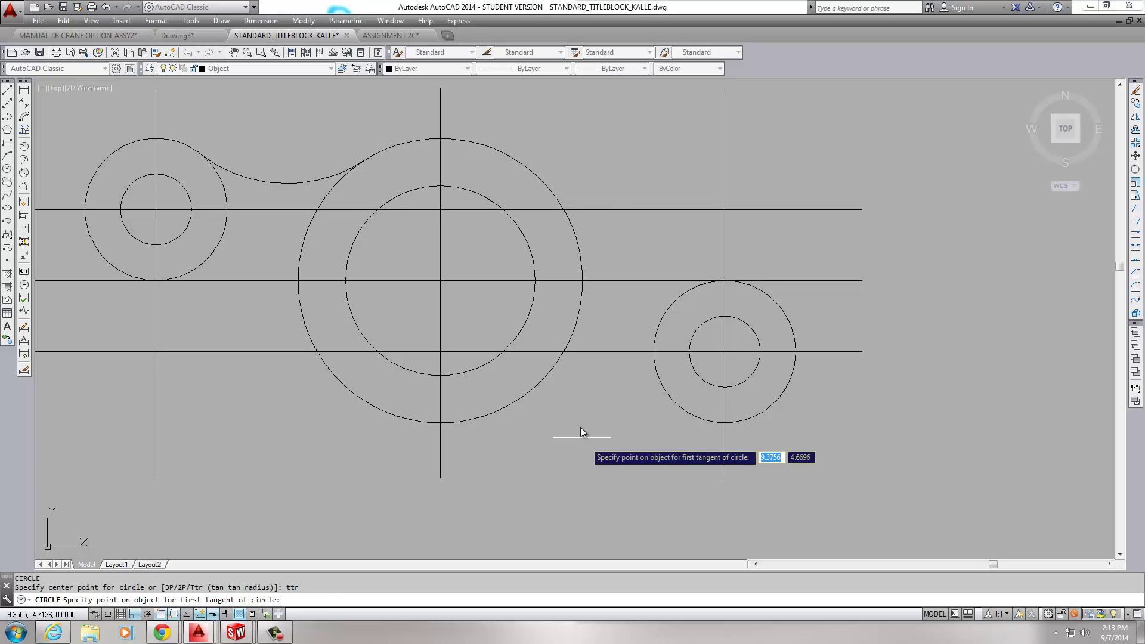
left_click(513, 403)
left_click(671, 409)
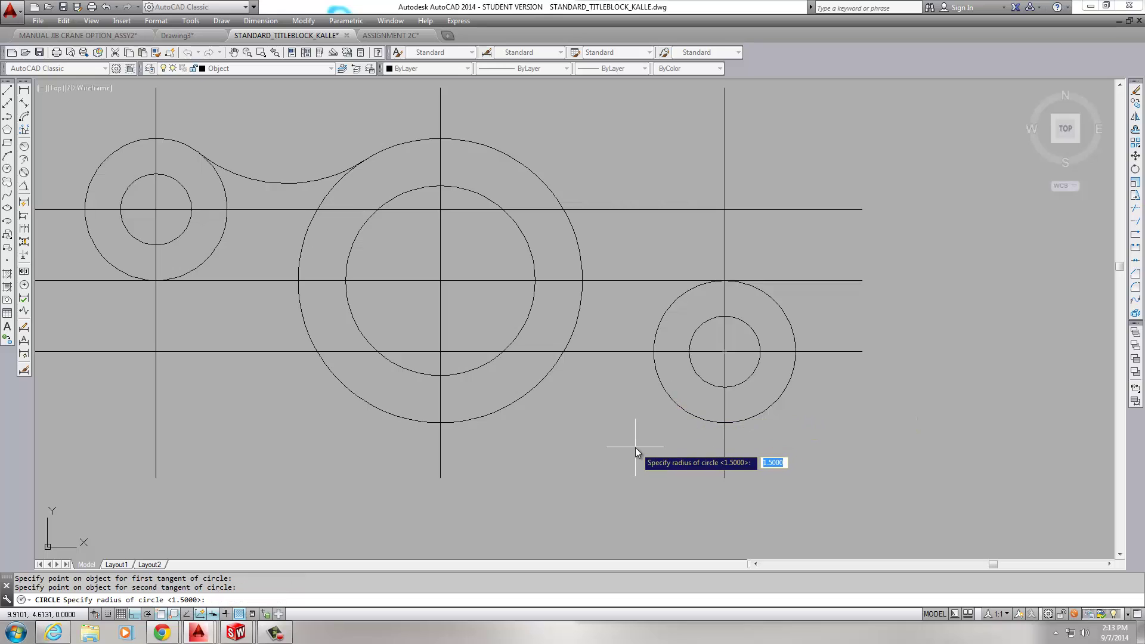
type("3")
key("Return")
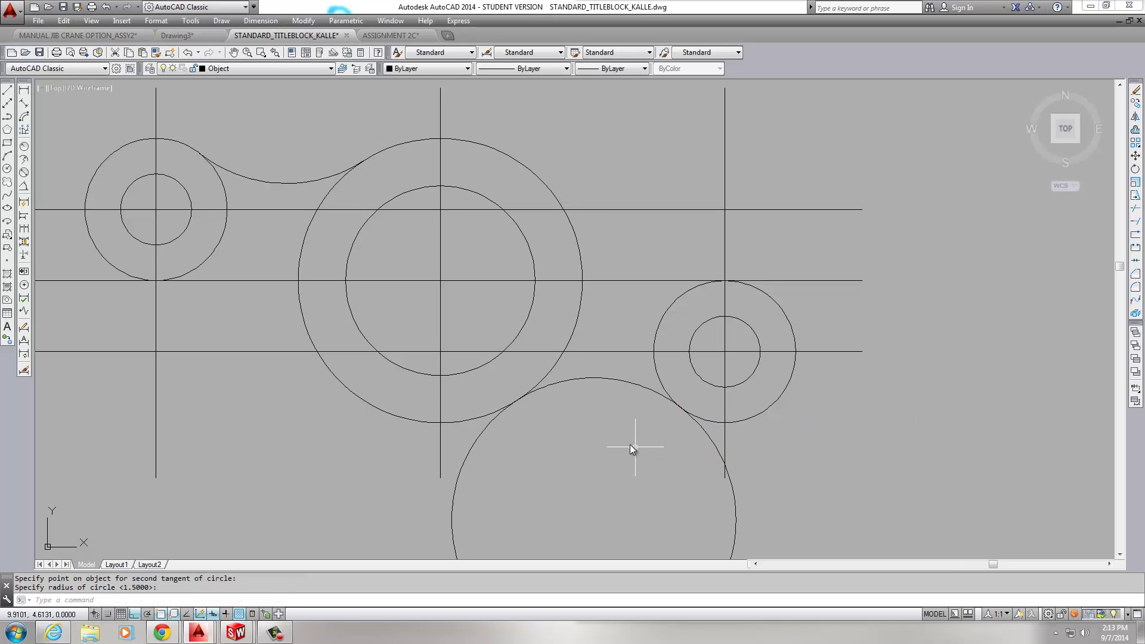
Trim the lower radius 1.5 circle against the central and lower-right outer circles, keeping only the connecting arc.
mouse_move(630, 445)
middle_mouse_down()
mouse_move(683, 265)
mouse_move(624, 312)
middle_mouse_up()
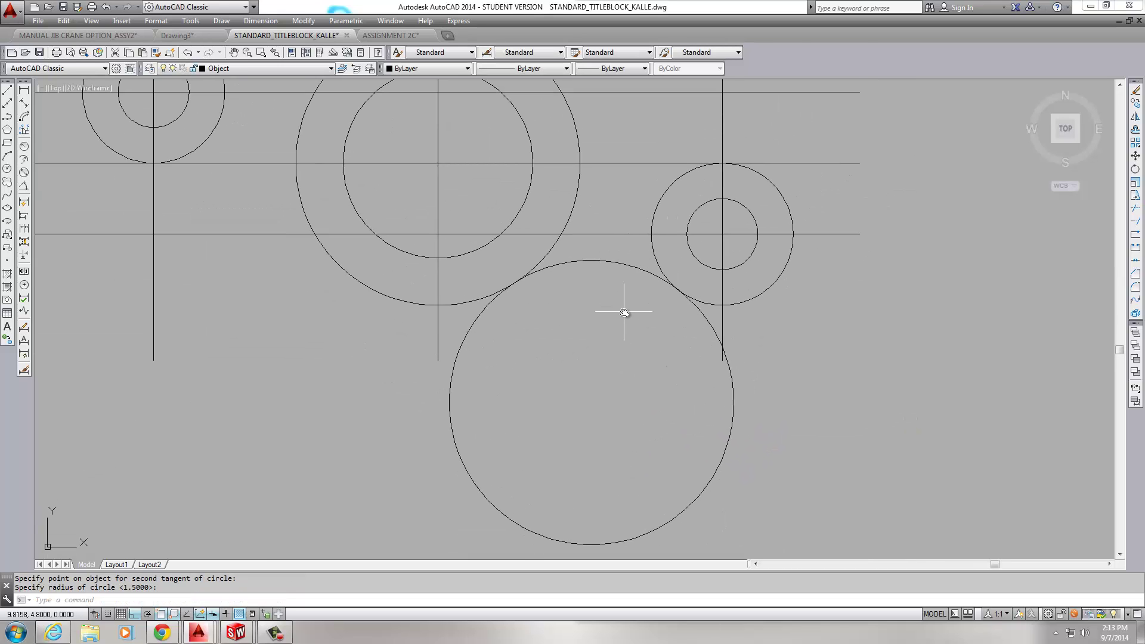
type("ts or")
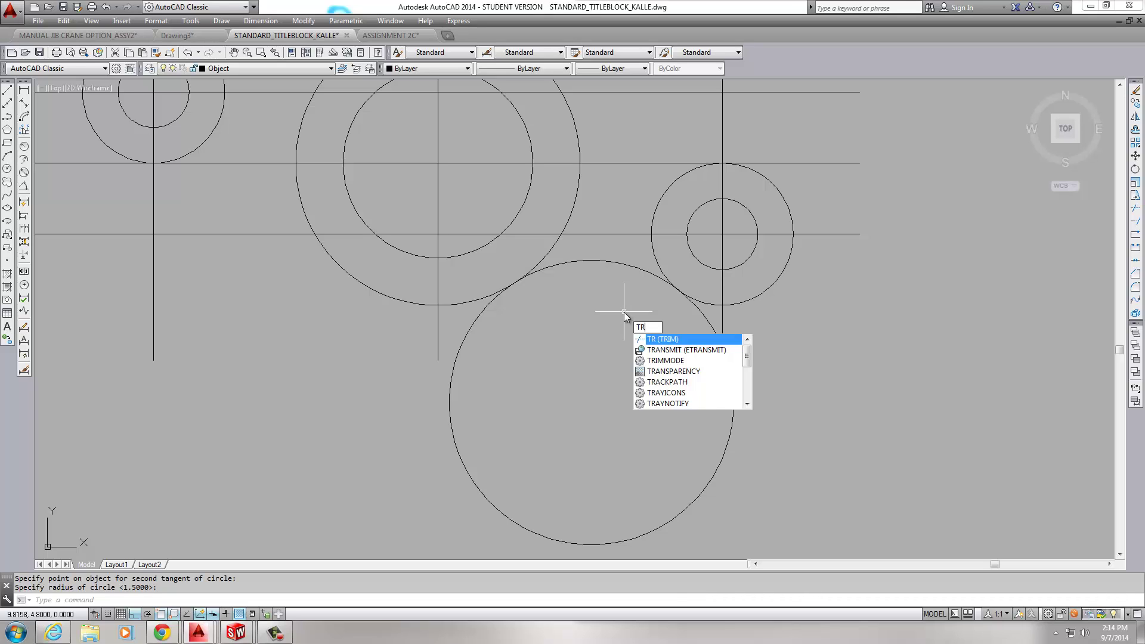
key("Return")
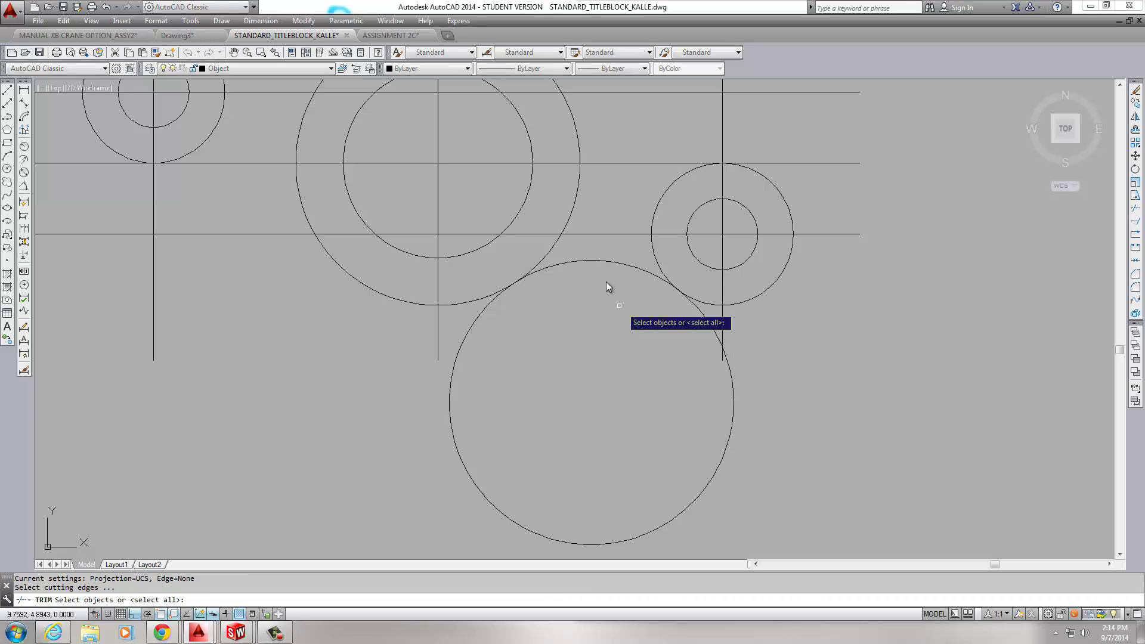
left_click(549, 249)
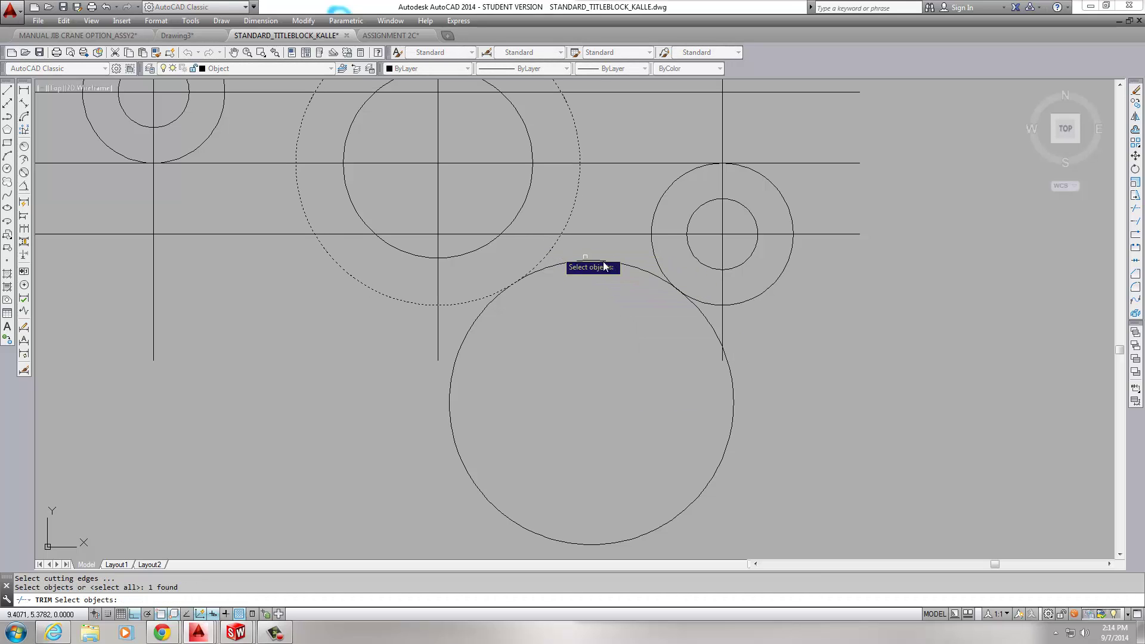
left_click(657, 256)
key("Return")
left_click(715, 471)
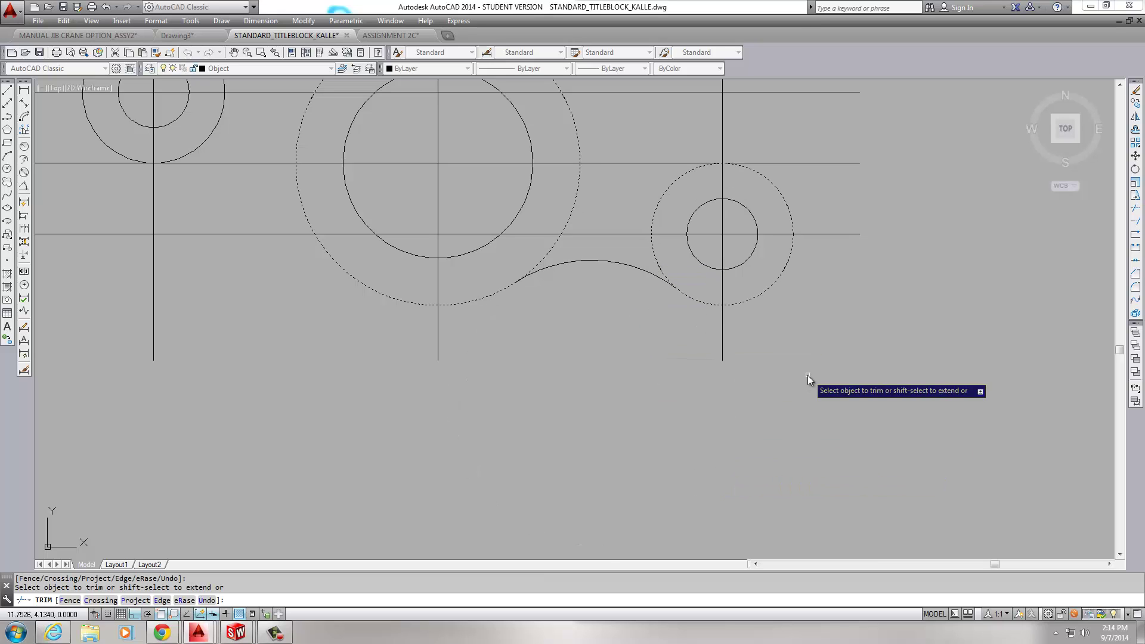
key("Escape")
Draw a tangent-tangent-radius circle of radius 4 touching the top of the central outer circle and the upper-right side of the lower-right outer circle.
middle_click_drag(805, 375, 822, 391)
scroll(722, 377, "down", 3)
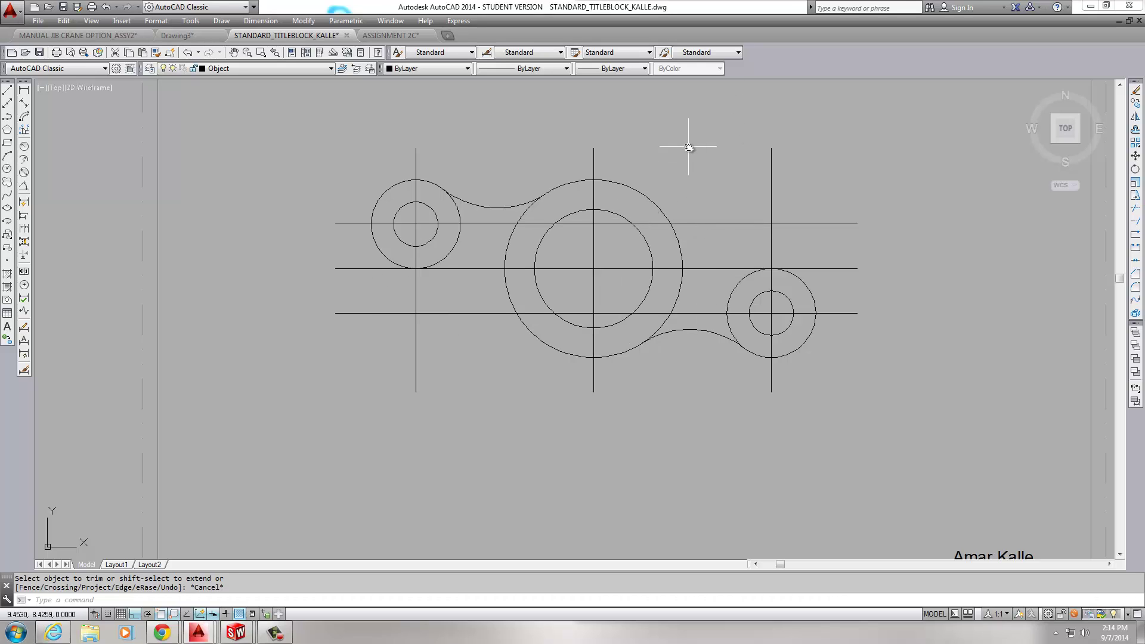
scroll(673, 167, "up", 2)
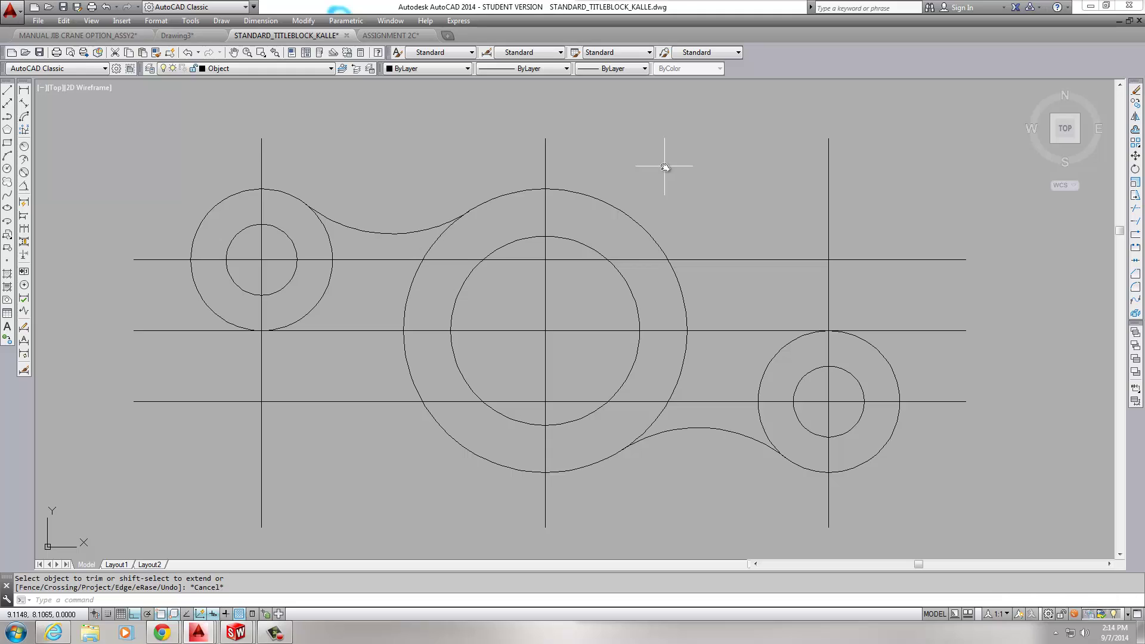
key("Return")
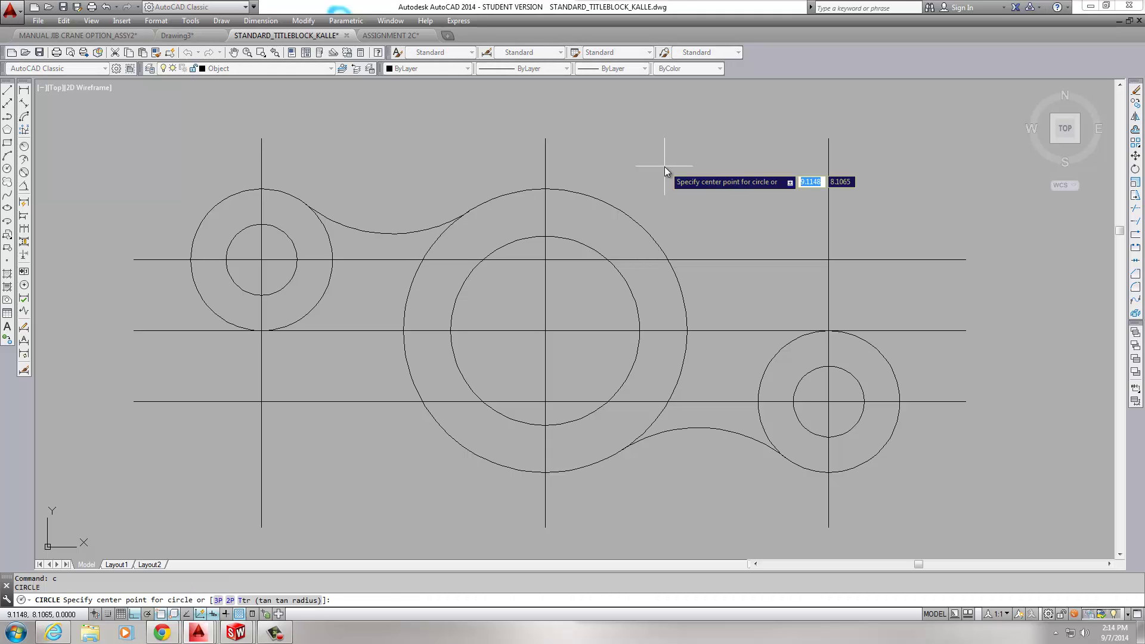
type("ttr")
key("Return")
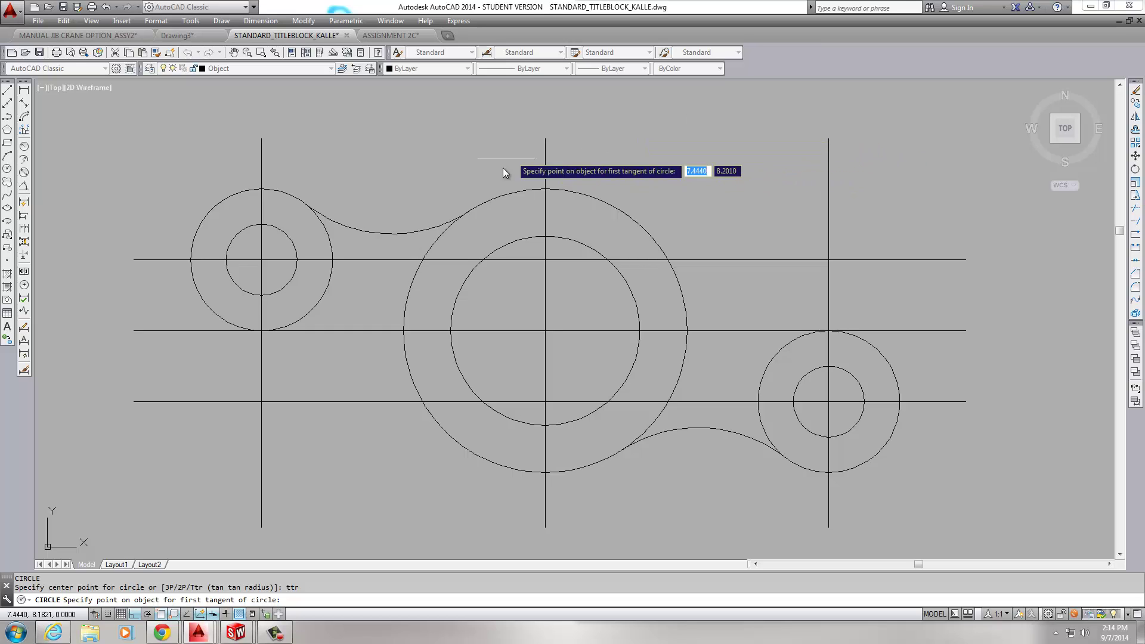
left_click(500, 196)
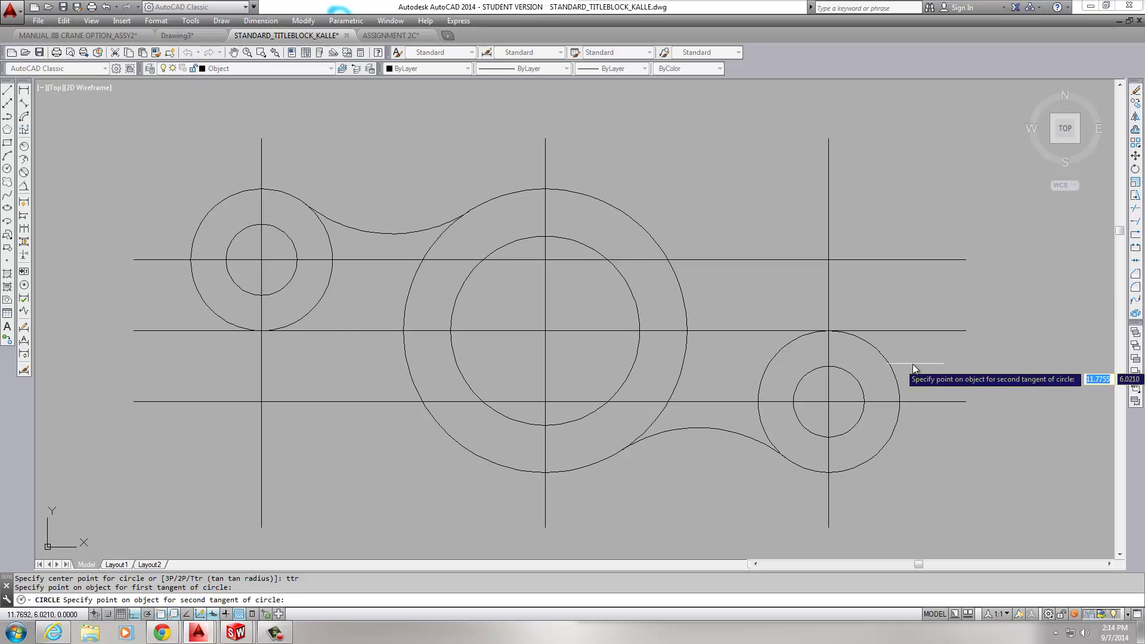
left_click(890, 362)
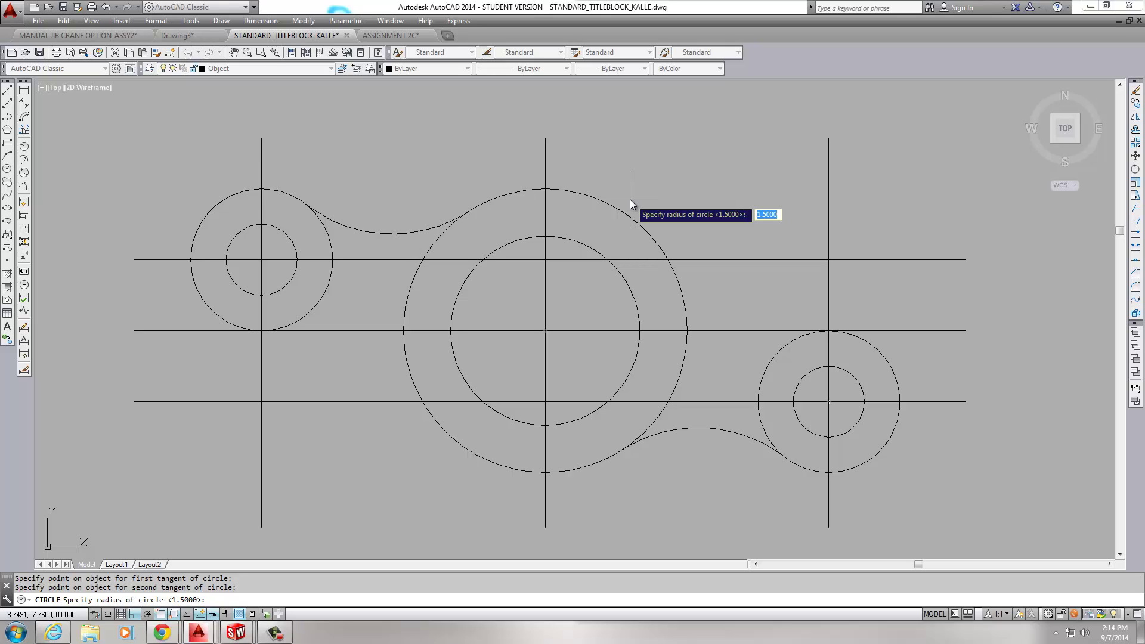
type("4")
key("Return")
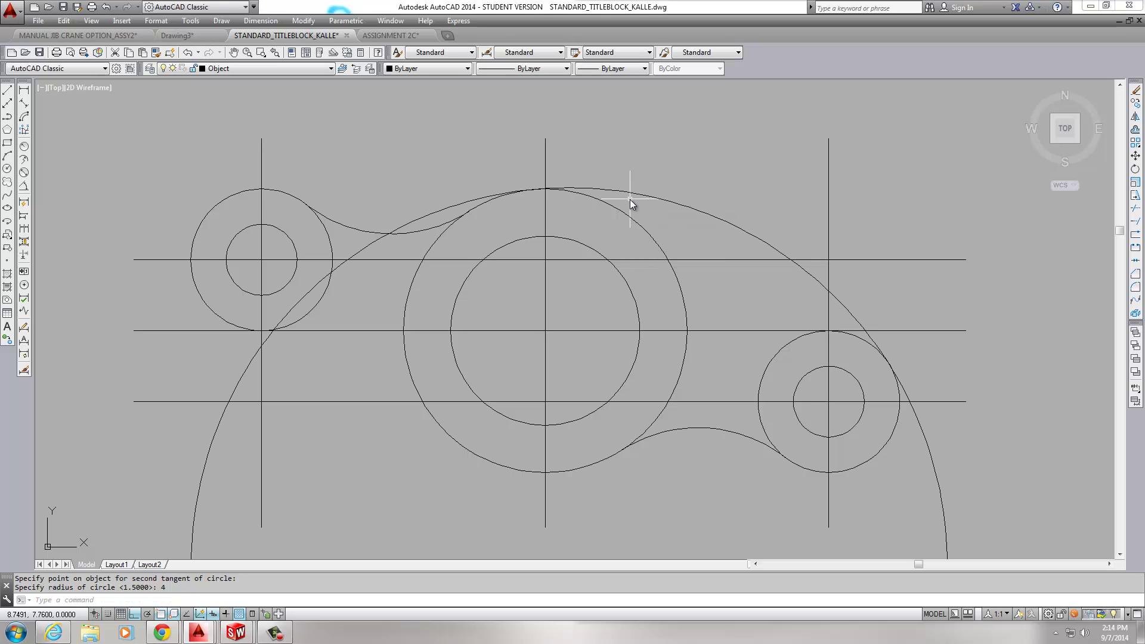
key("Escape")
key("Escape")
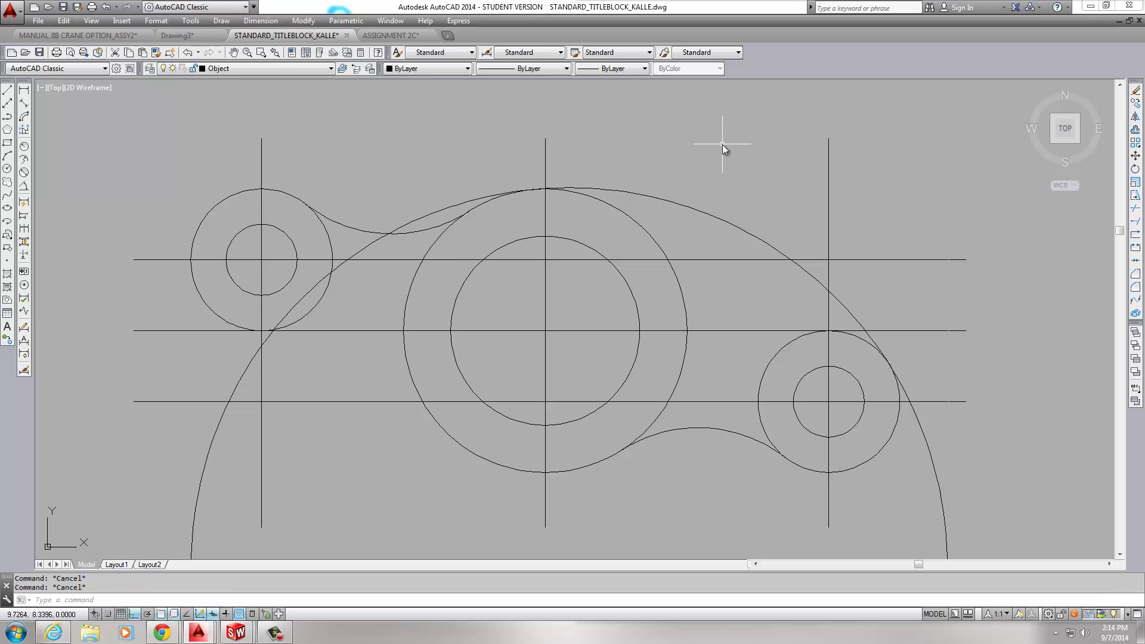
Trim the radius 4 circle against the central and lower-right outer circles, keeping only the upper arc that joins them.
type("tr")
key("Return")
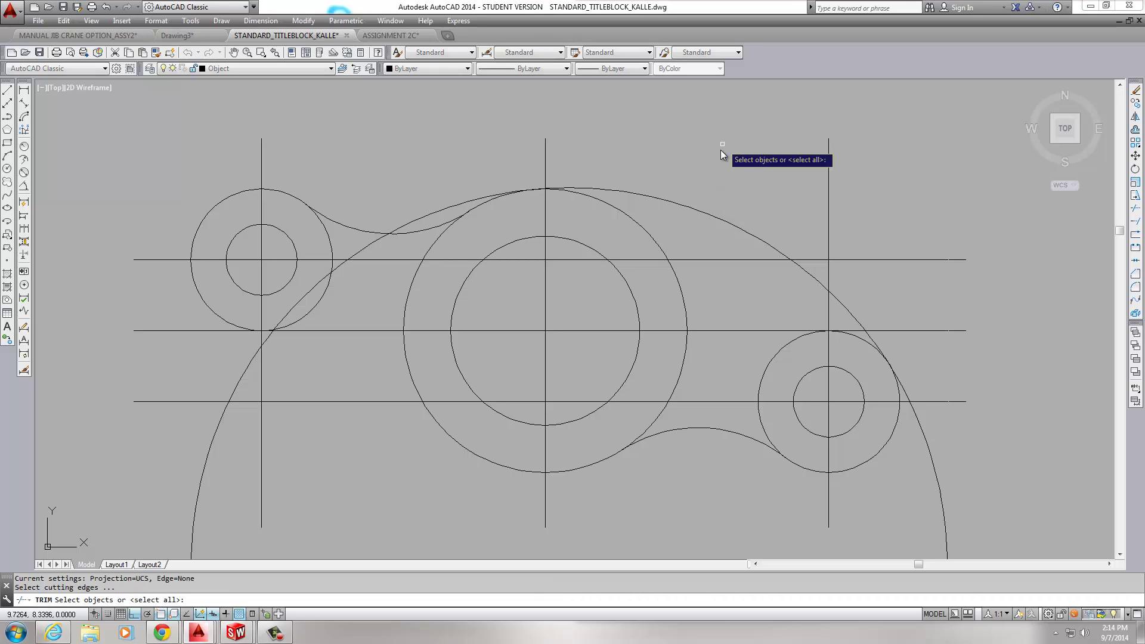
left_click(628, 216)
left_click(884, 358)
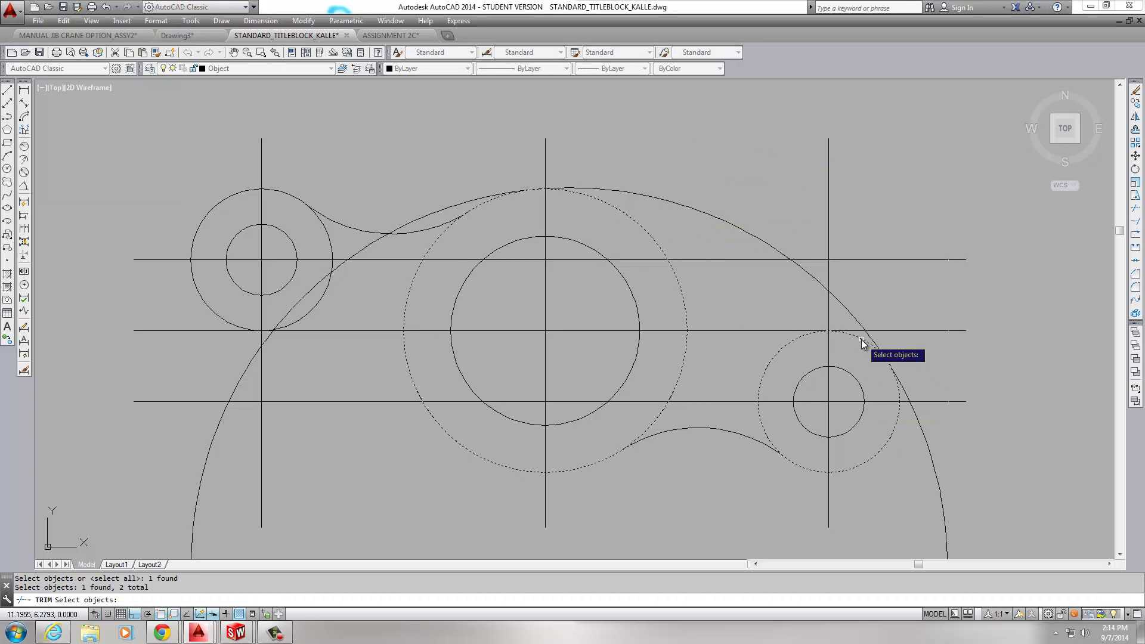
key("Return")
middle_click_drag(913, 481, 885, 289)
scroll(884, 309, "down", 4)
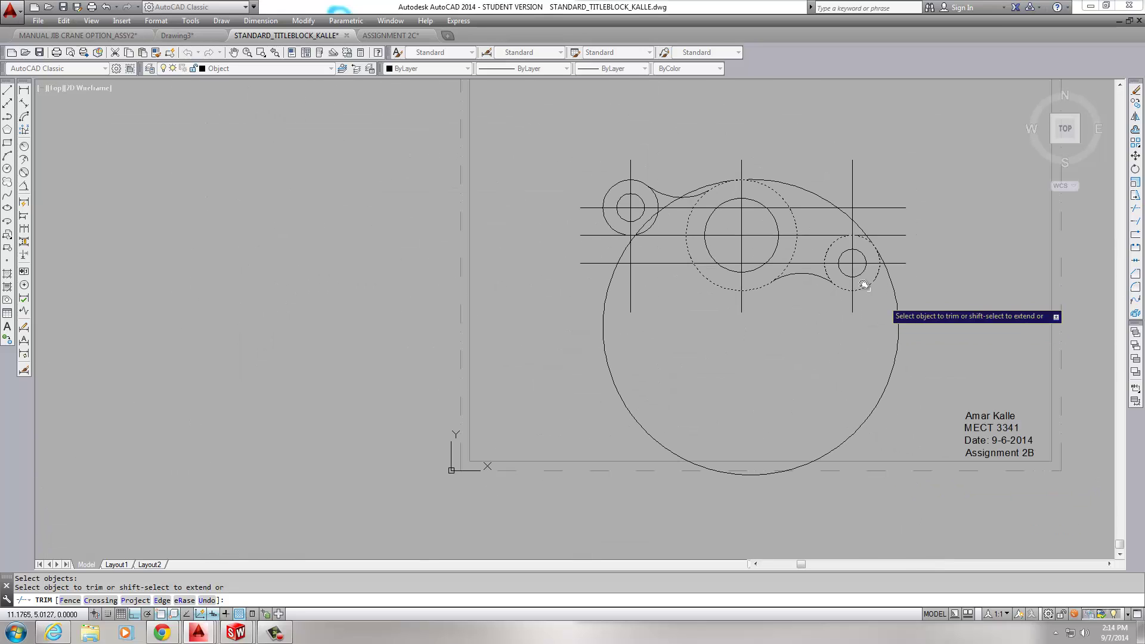
left_click(901, 358)
key("Escape")
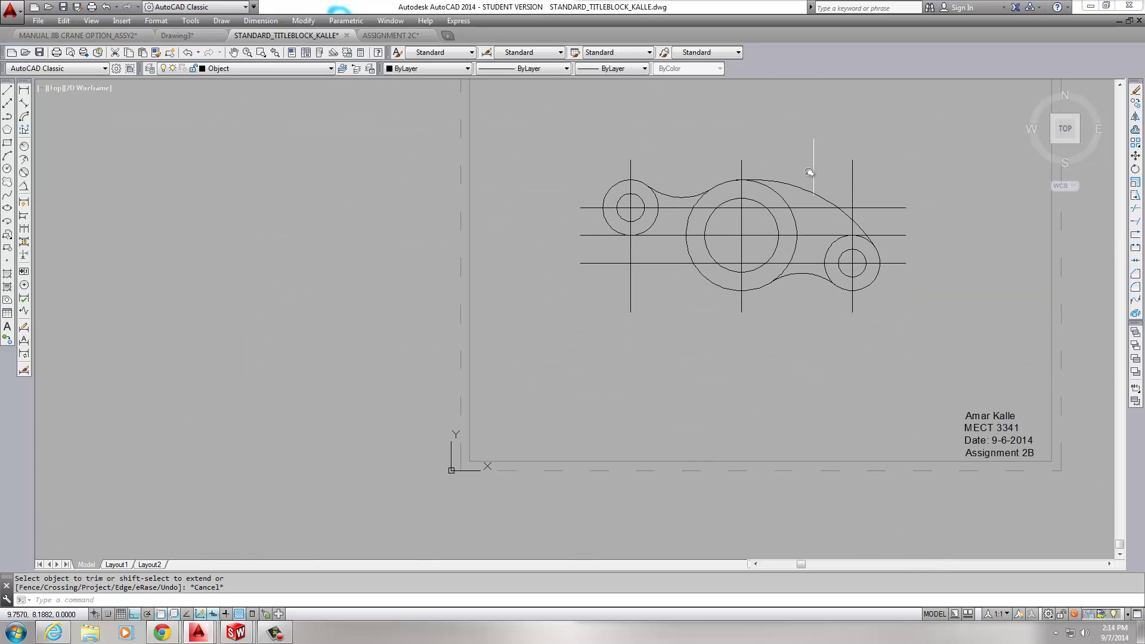
scroll(813, 179, "up", 3)
left_click(837, 201)
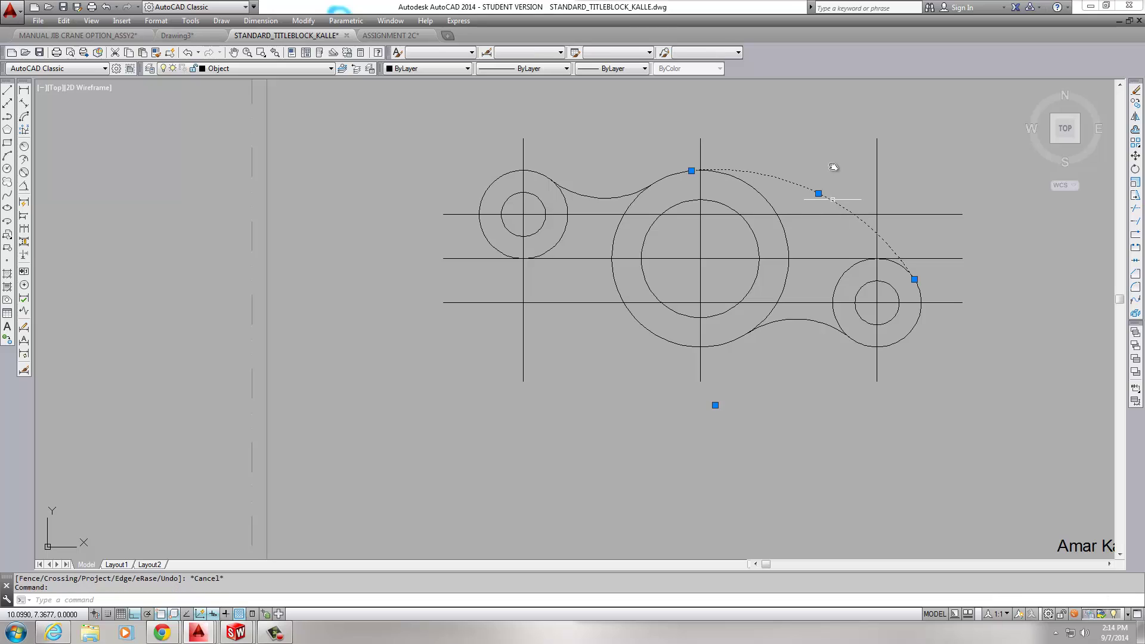
key("Escape")
scroll(822, 106, "down", 3)
scroll(727, 253, "up", 5)
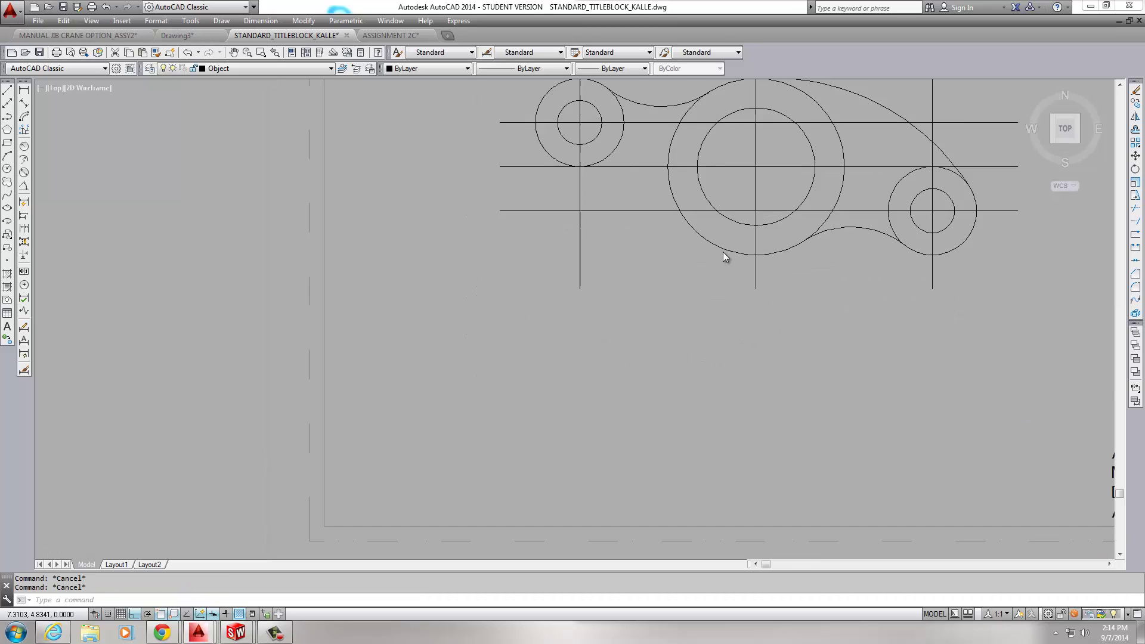
Draw a tangent-tangent-radius circle of radius 4 touching the lower-left side of the upper-left outer circle and the bottom of the central outer circle.
scroll(760, 379, "down", 3)
middle_click_drag(760, 379, 732, 371)
type("c")
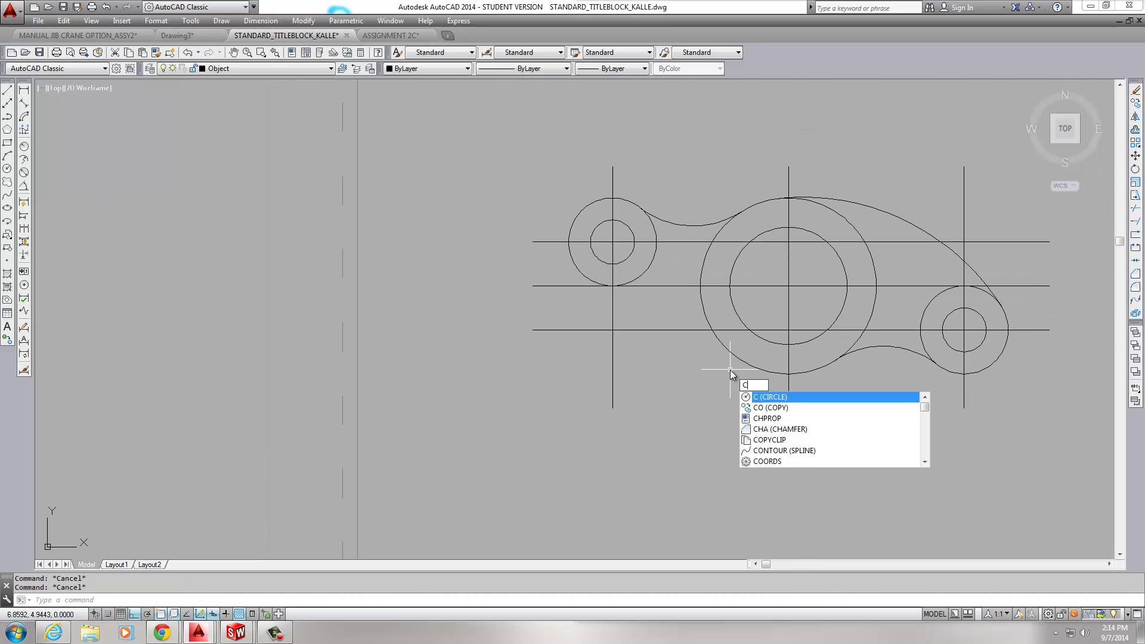
key("Return")
type("ttr")
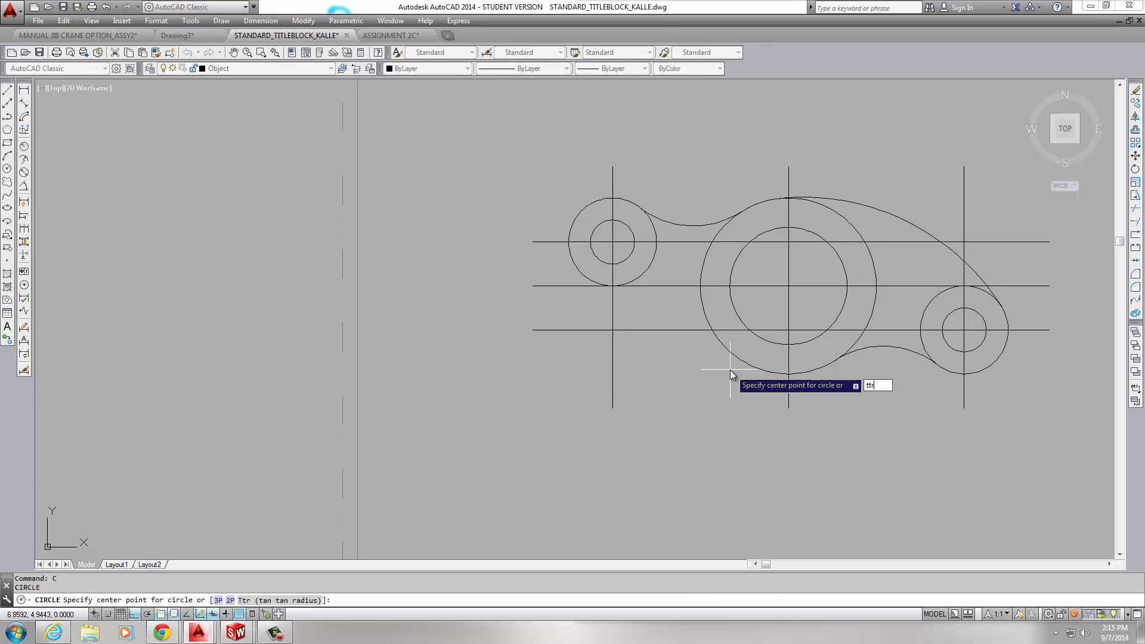
key("Return")
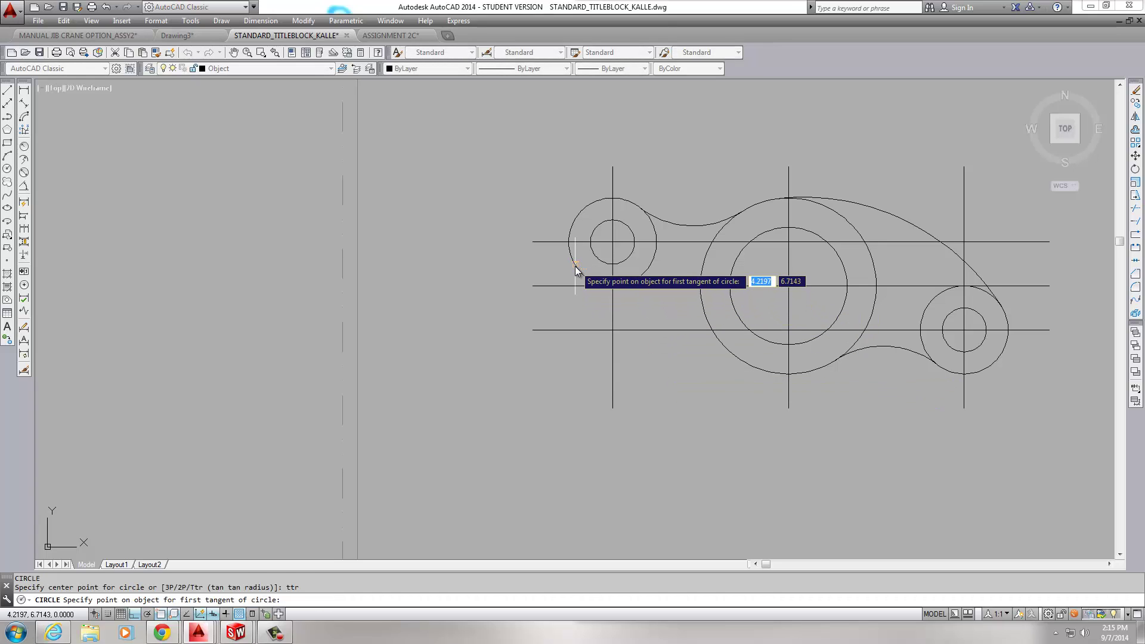
left_click(575, 266)
left_click(816, 371)
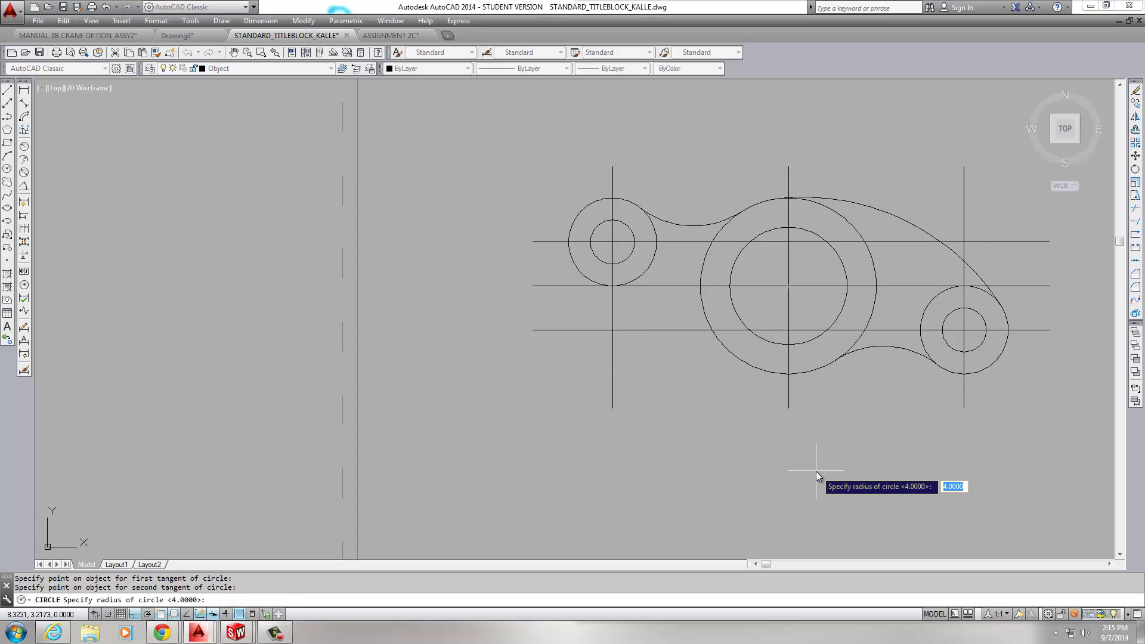
key("Return")
Trim the lower radius 4 circle against the central and upper-left outer circles, keeping only the lower arc that joins them.
scroll(816, 471, "up", 2)
middle_click_drag(816, 472, 782, 481)
scroll(769, 495, "down", 2)
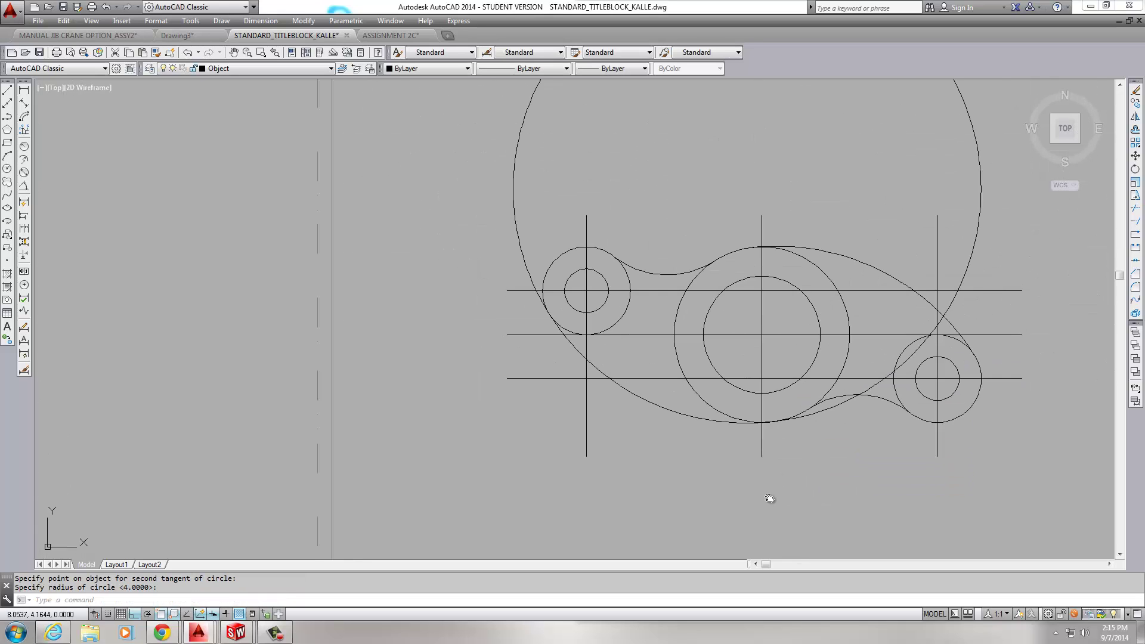
key("Escape")
type("ts or")
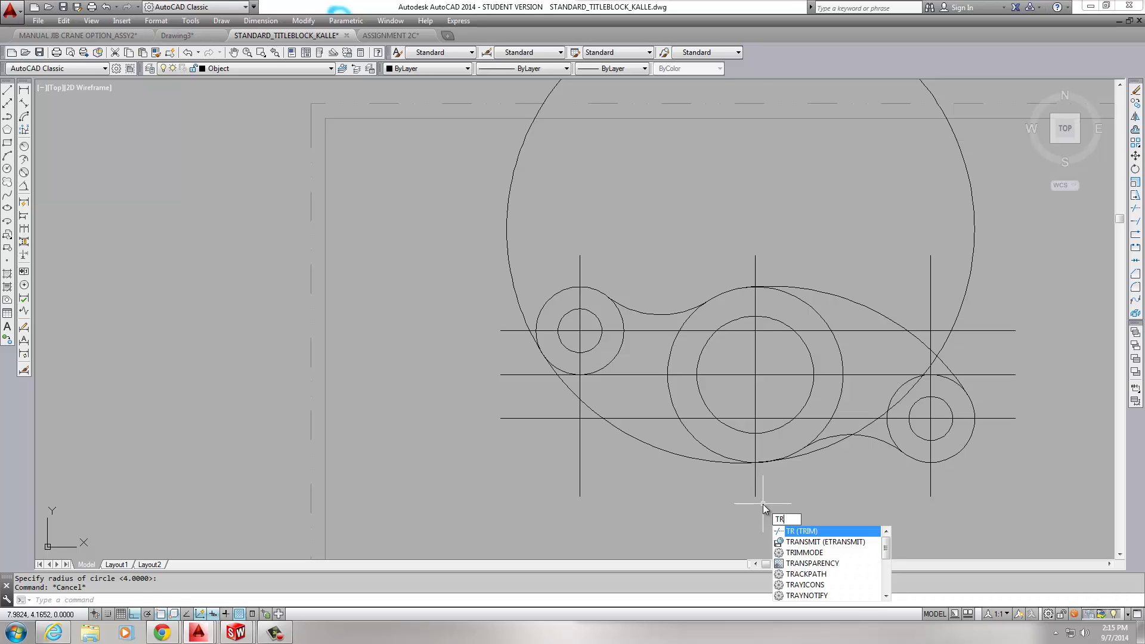
key("Return")
left_click(694, 436)
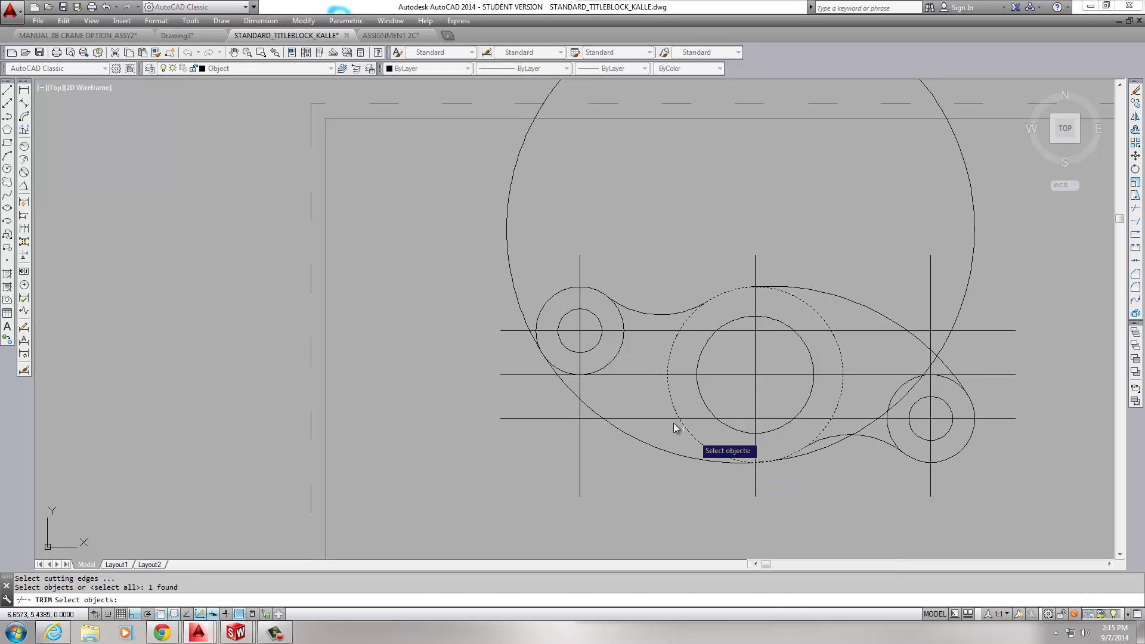
left_click(615, 358)
key("Return")
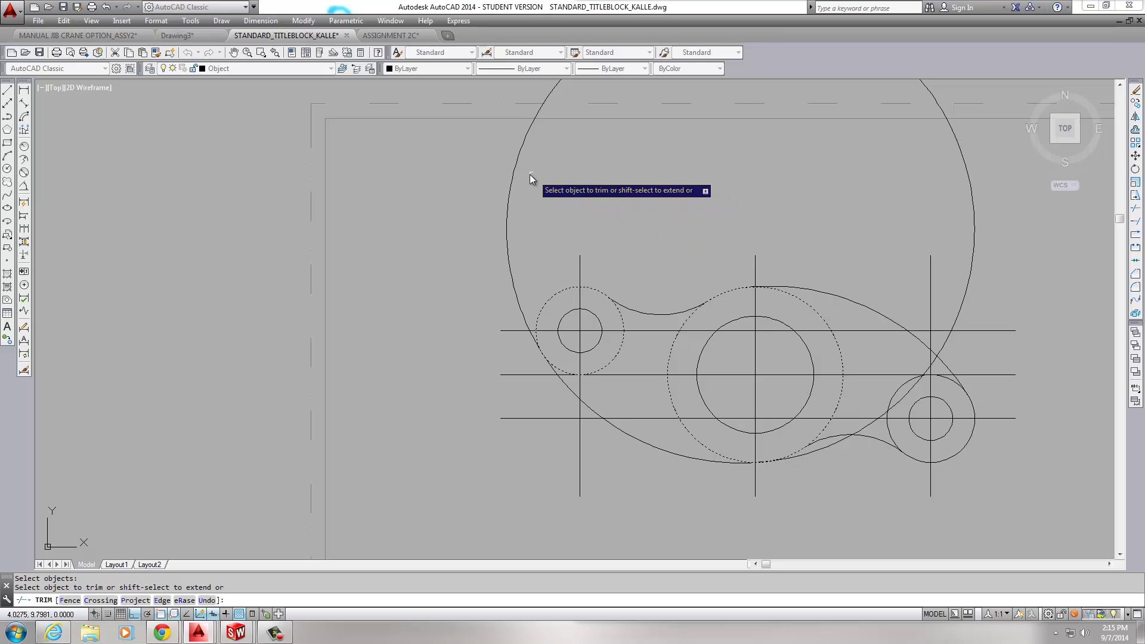
left_click(514, 171)
key("Escape")
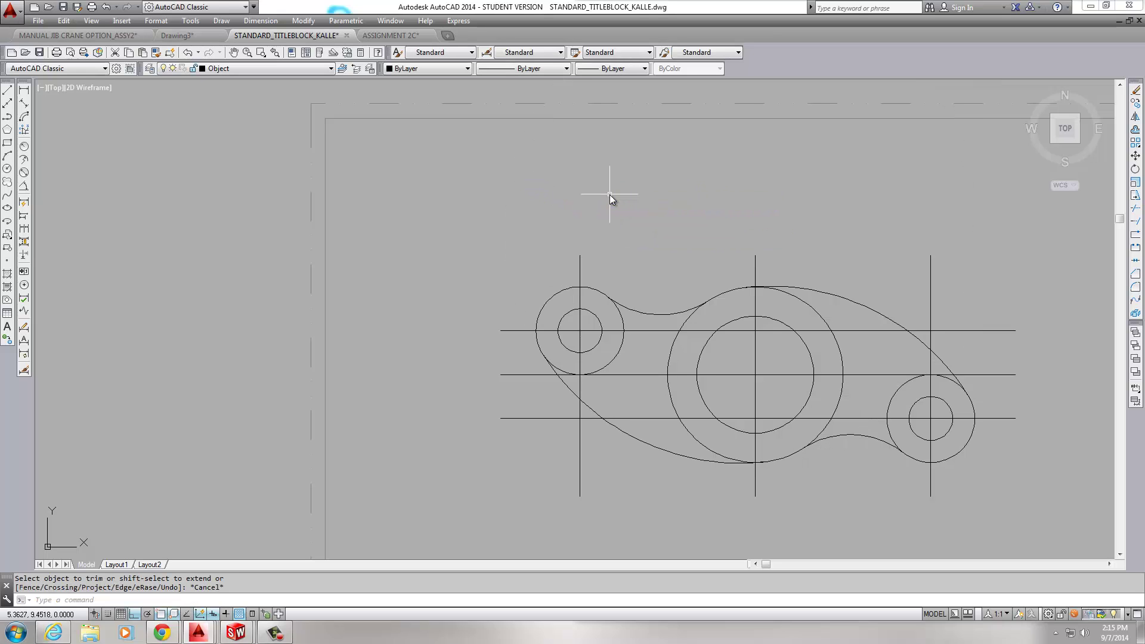
Erase the three horizontal and three vertical construction lines running through the circle centers.
scroll(701, 223, "up", 2)
scroll(608, 170, "down", 2)
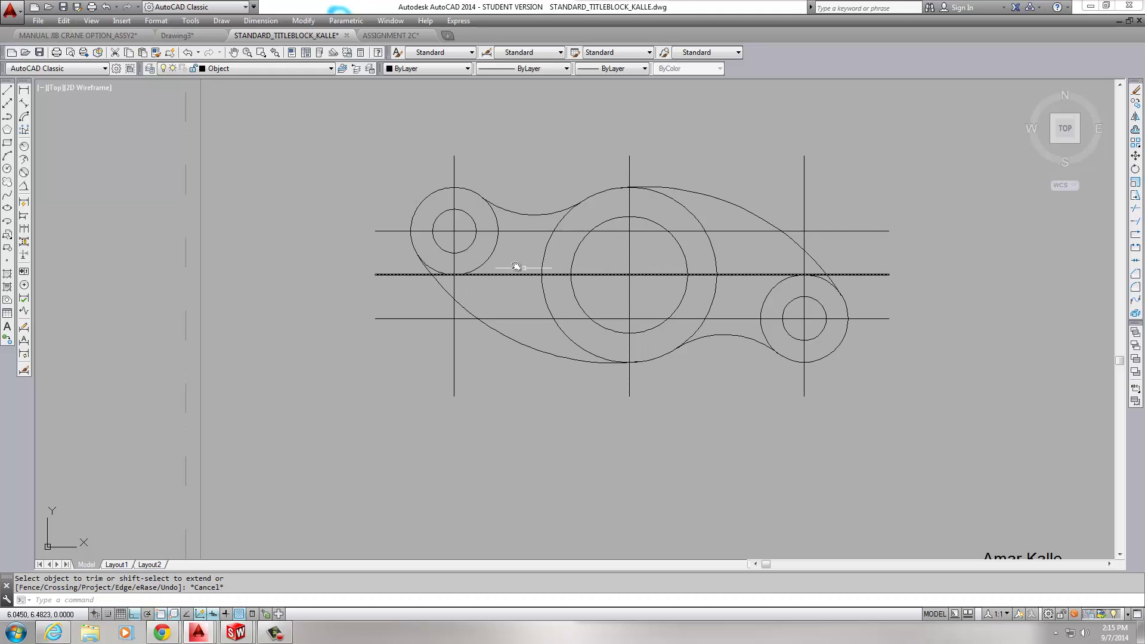
key("Escape")
type("e")
key("Return")
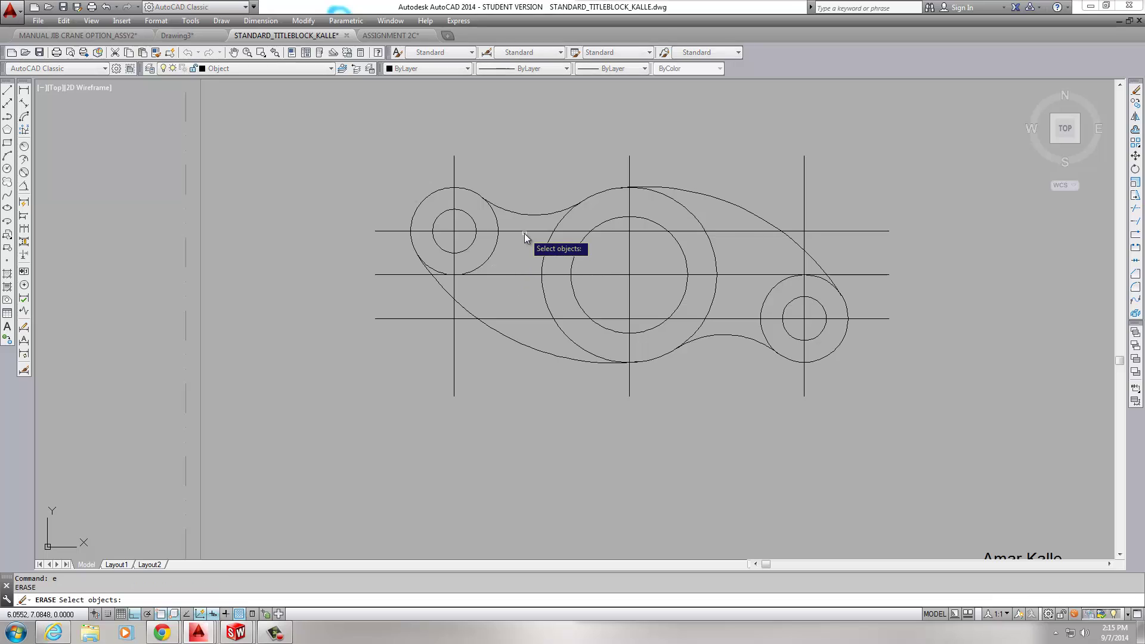
left_click(525, 233)
left_click(511, 124)
left_click(417, 166)
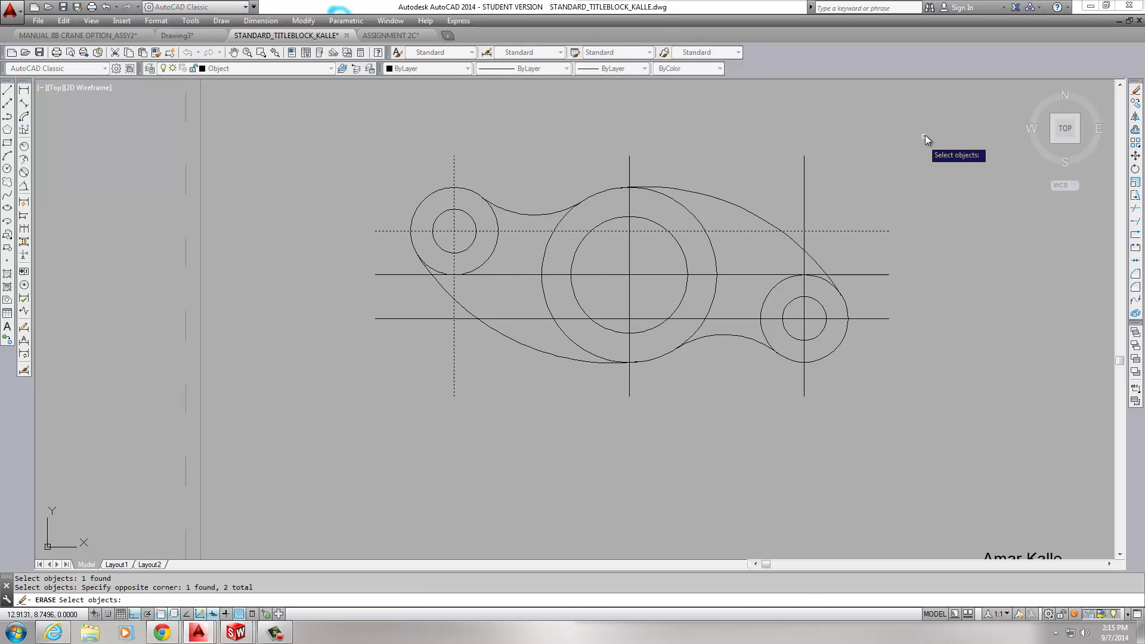
left_click(925, 136)
left_click(603, 170)
left_click(921, 256)
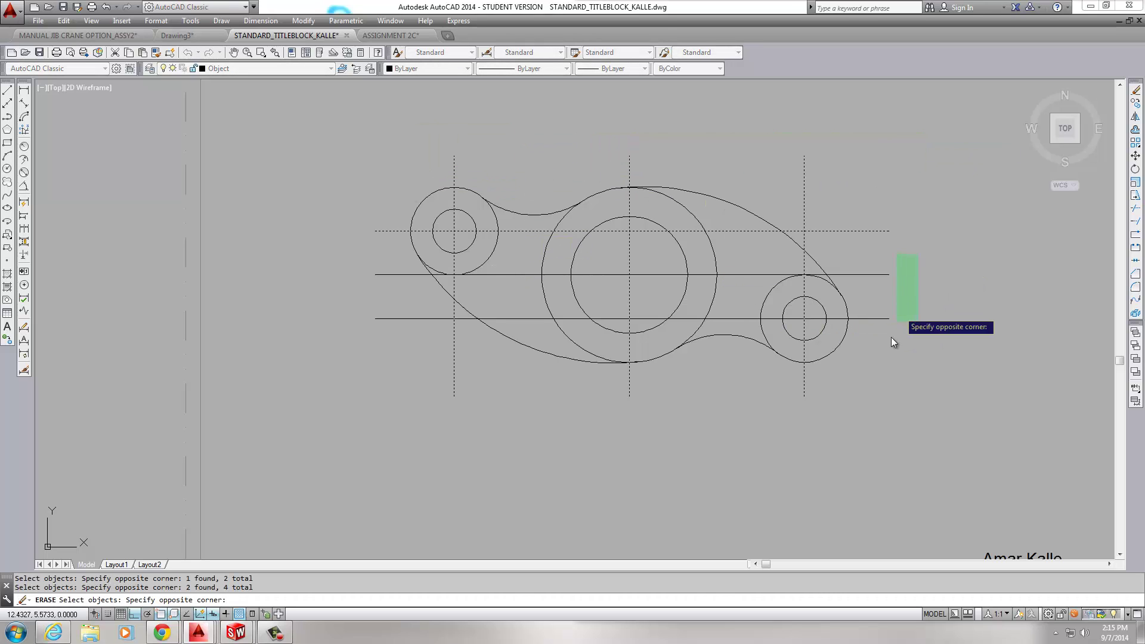
left_click(882, 355)
key("Return")
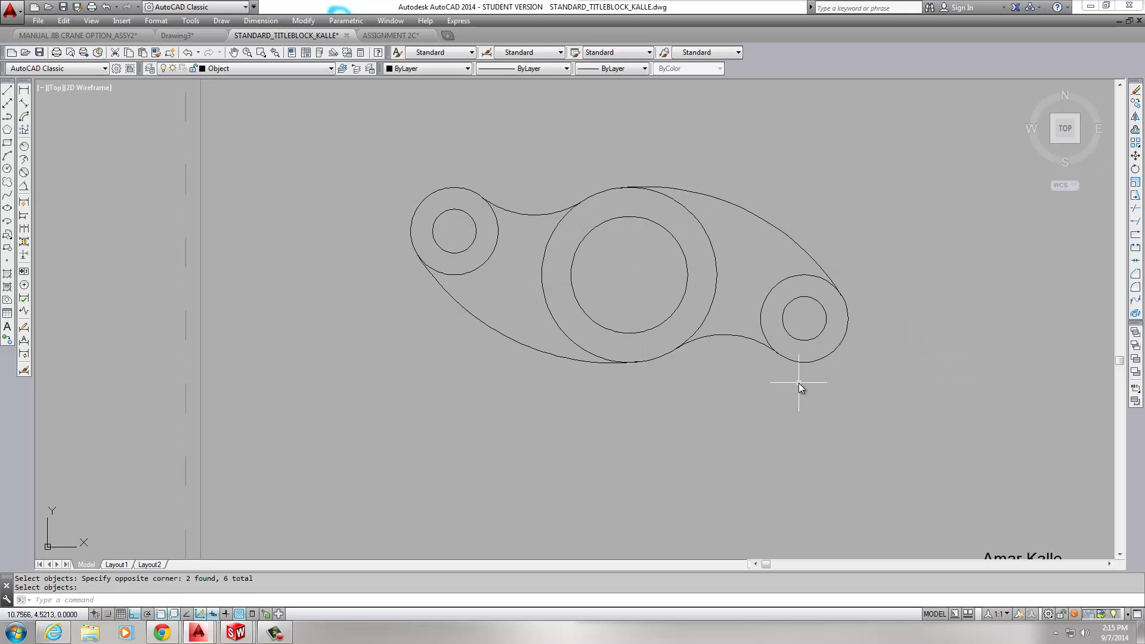
Examine the part within the title block border and where the connecting arcs meet the upper-left outer circle.
scroll(764, 396, "down", 2)
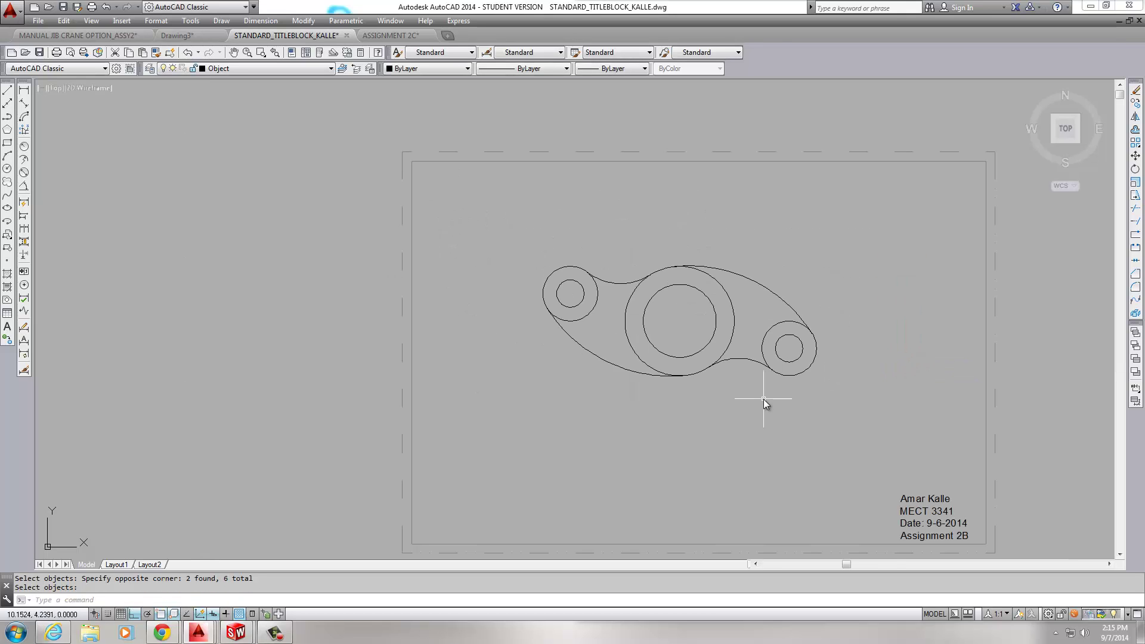
mouse_move(759, 396)
middle_mouse_down()
mouse_move(672, 382)
mouse_move(682, 420)
middle_mouse_up()
scroll(671, 381, "up", 2)
scroll(745, 317, "down", 2)
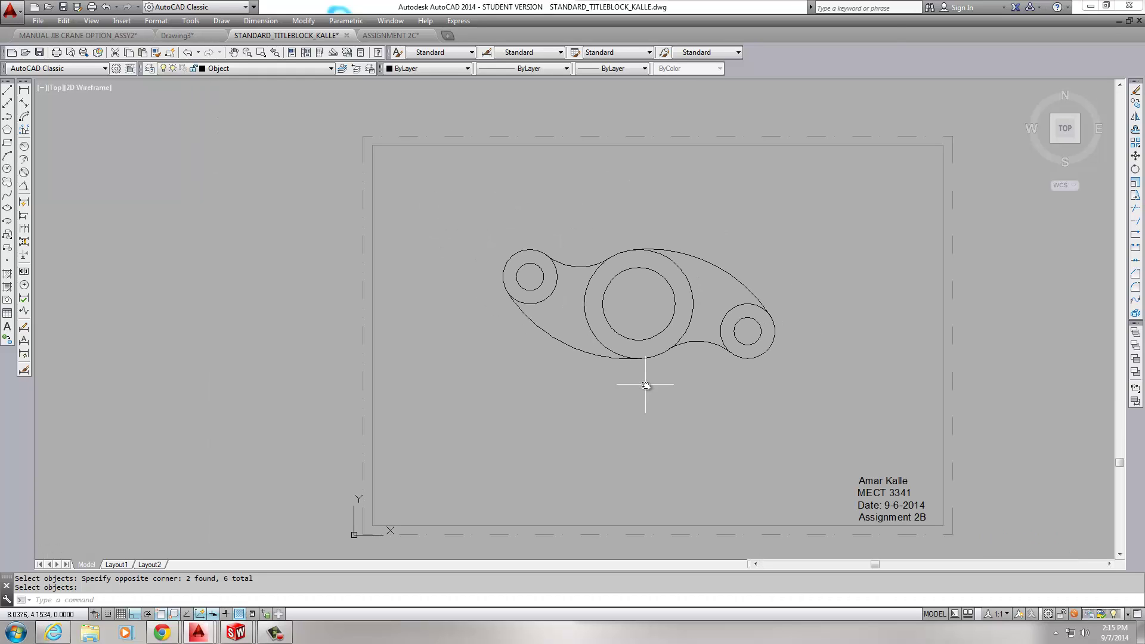
scroll(556, 295, "up", 2)
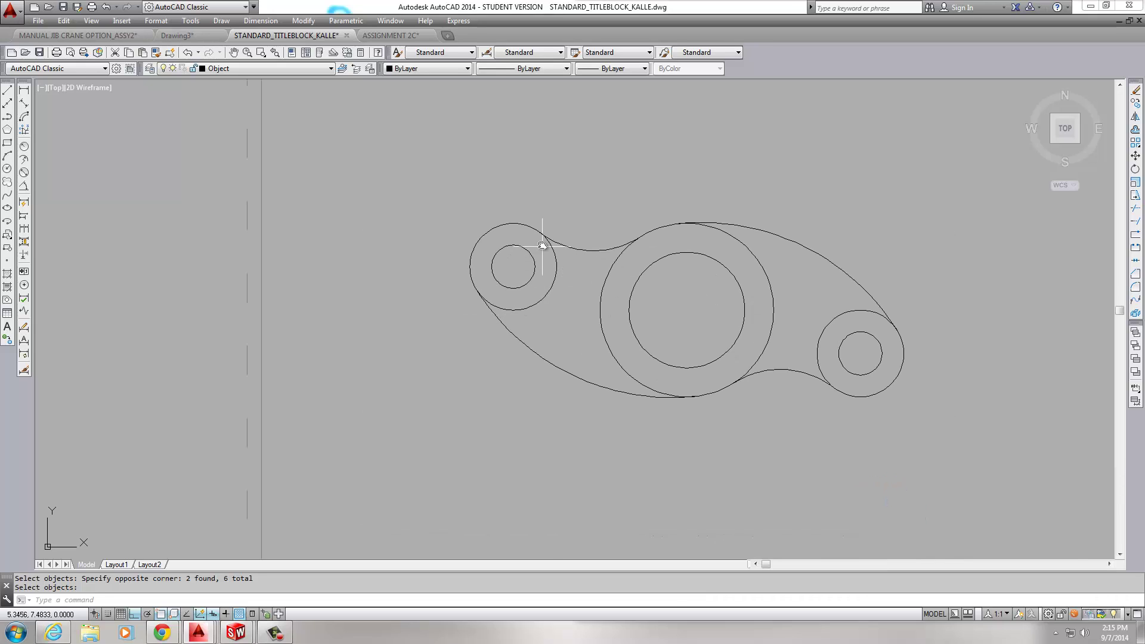
scroll(544, 237, "up", 4)
scroll(563, 264, "down", 4)
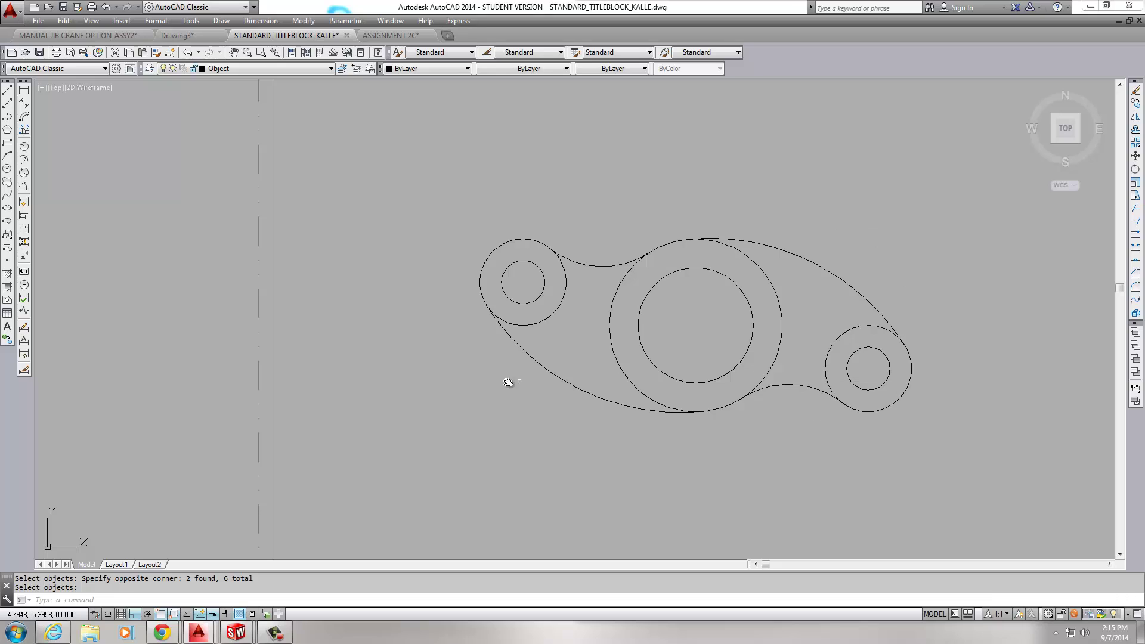
key("Escape")
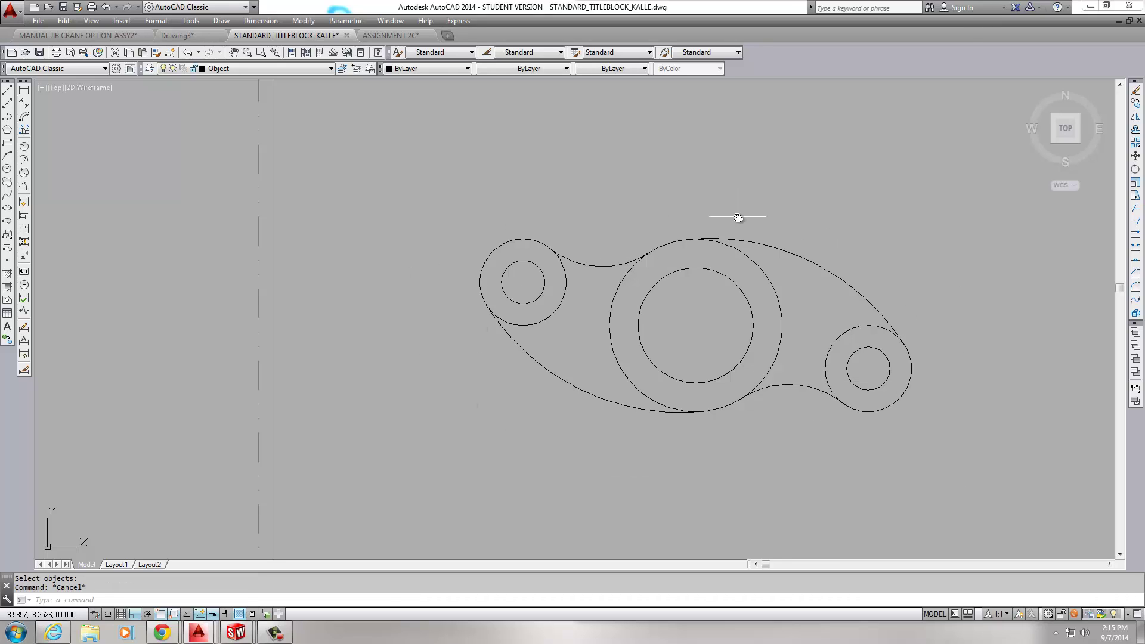
Copy the entire part horizontally to the empty area left of the title block border.
scroll(737, 214, "down", 2)
middle_click_drag(731, 217, 727, 276)
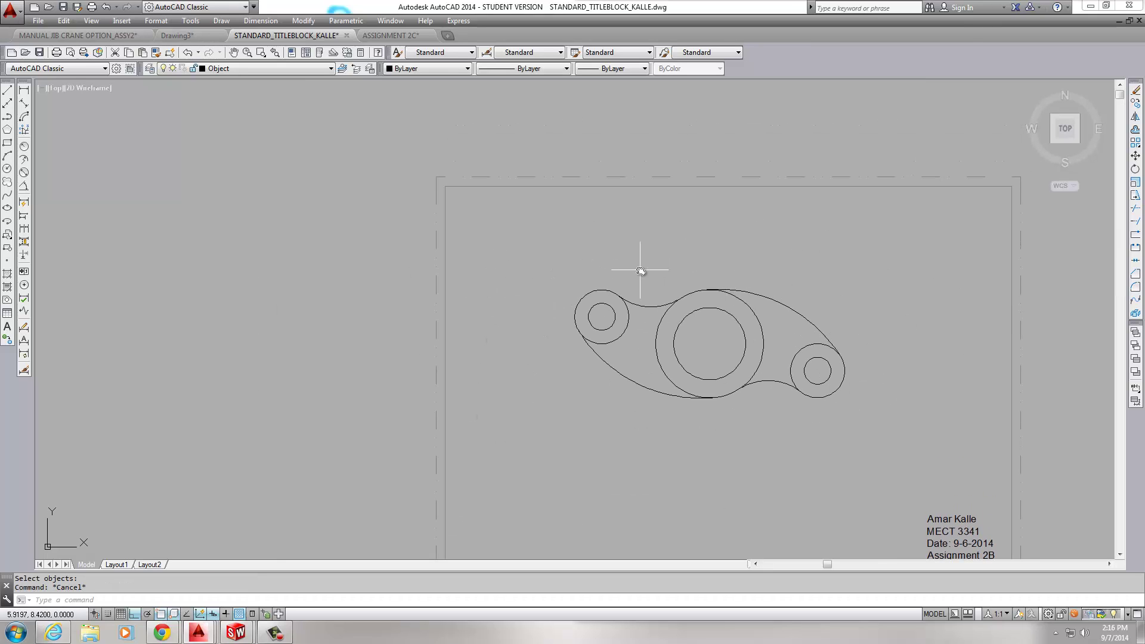
type("cp")
key("Return")
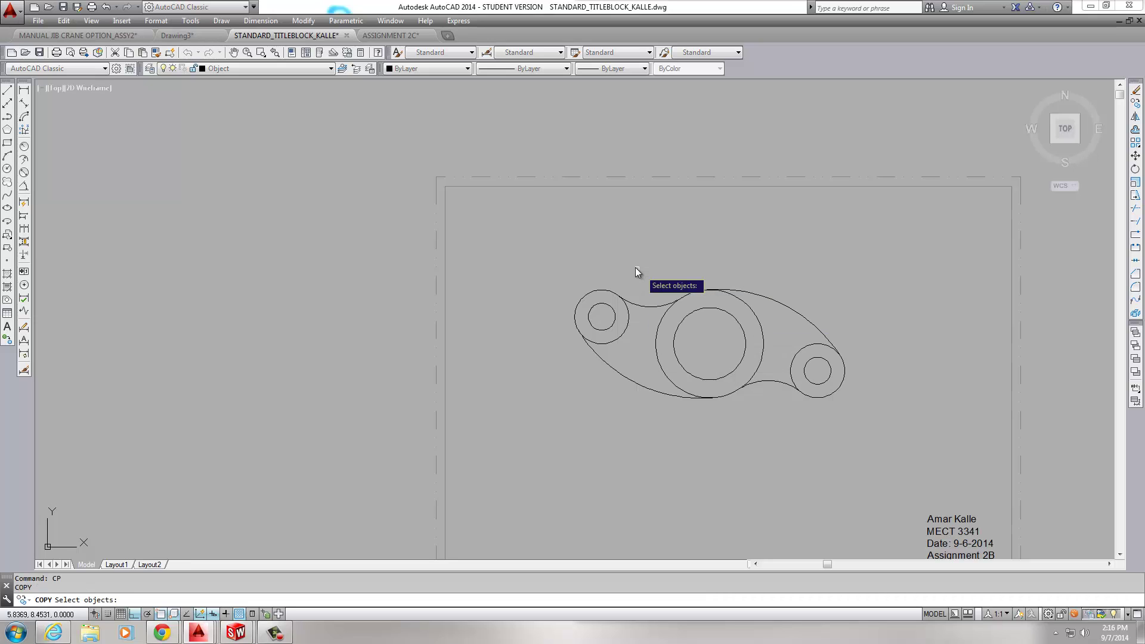
left_click(528, 246)
left_click(902, 451)
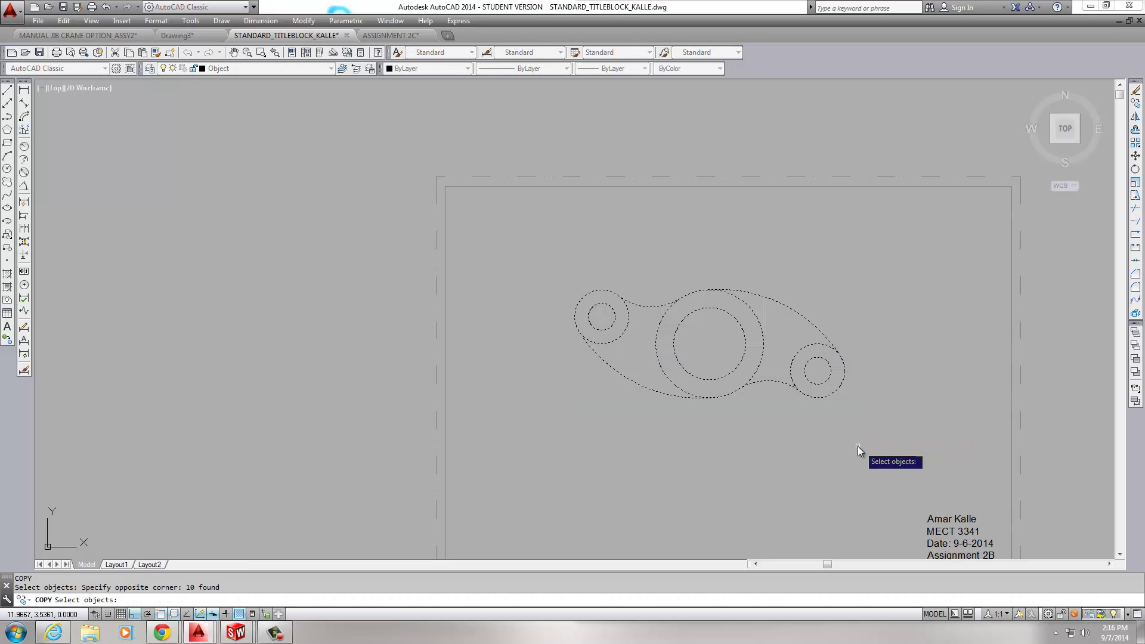
key("Return")
middle_click_drag(797, 455, 918, 446)
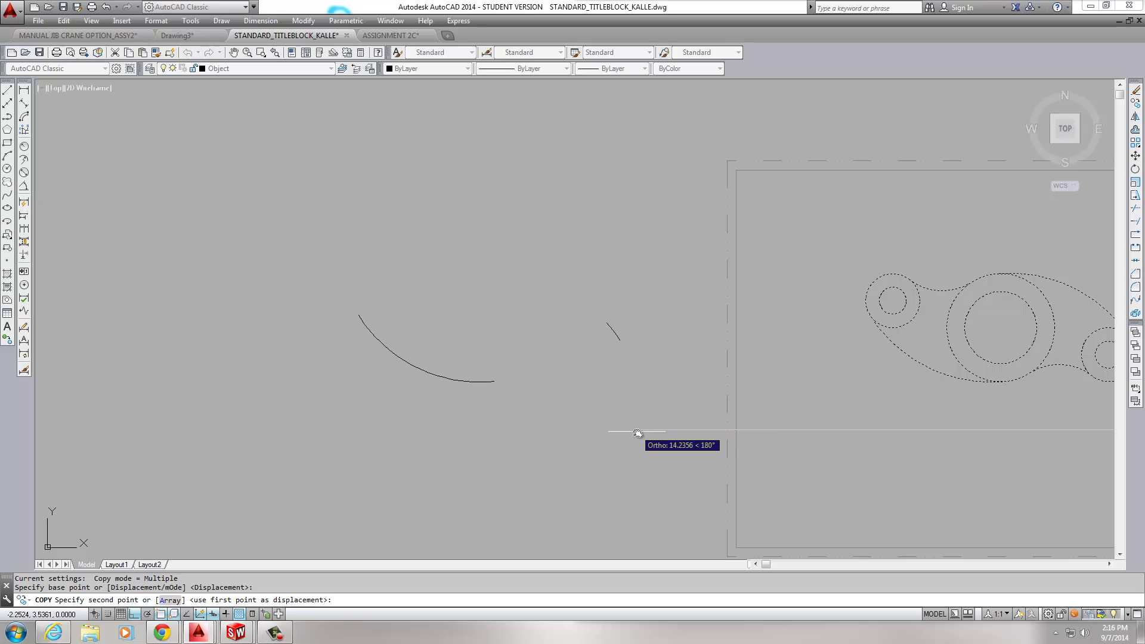
left_click(568, 371)
key("Escape")
In the copied part, trim both interior sides of the central outer circle, using the four connecting arcs as cutting edges.
scroll(569, 371, "up", 2)
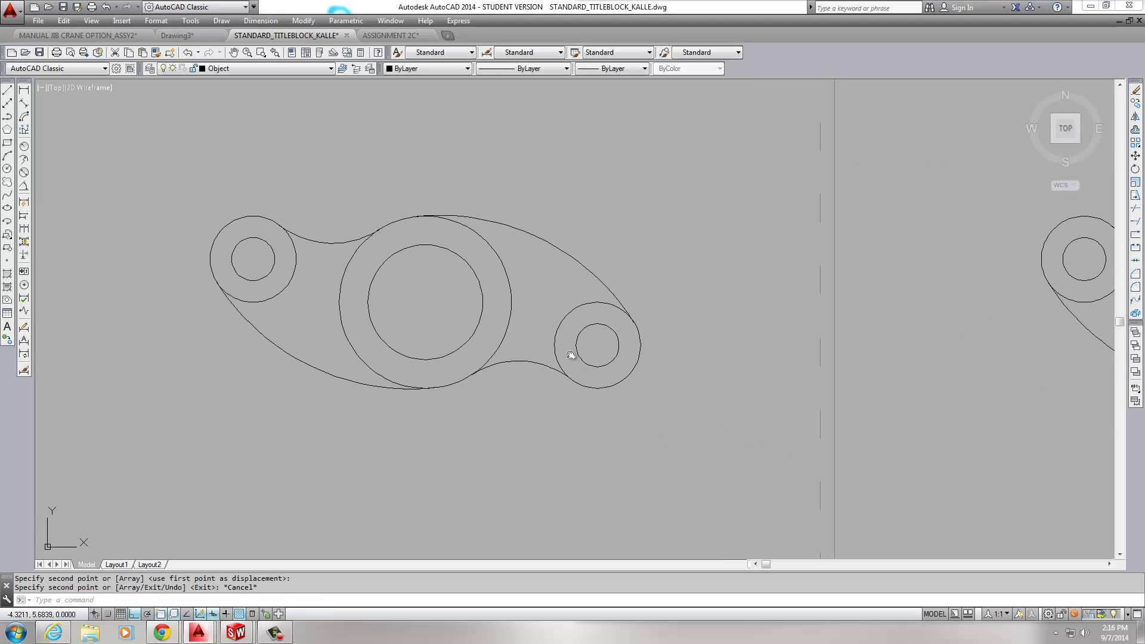
scroll(563, 353, "up", 1)
scroll(568, 294, "down", 2)
scroll(550, 286, "up", 1)
middle_click_drag(550, 286, 664, 254)
scroll(634, 220, "up", 2)
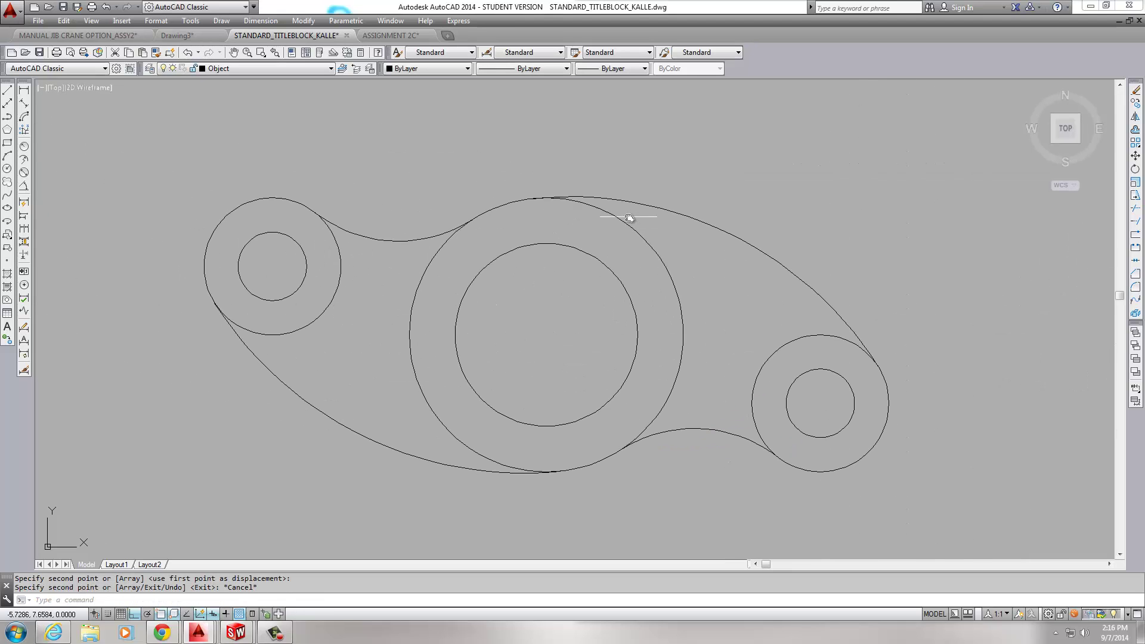
type("tr")
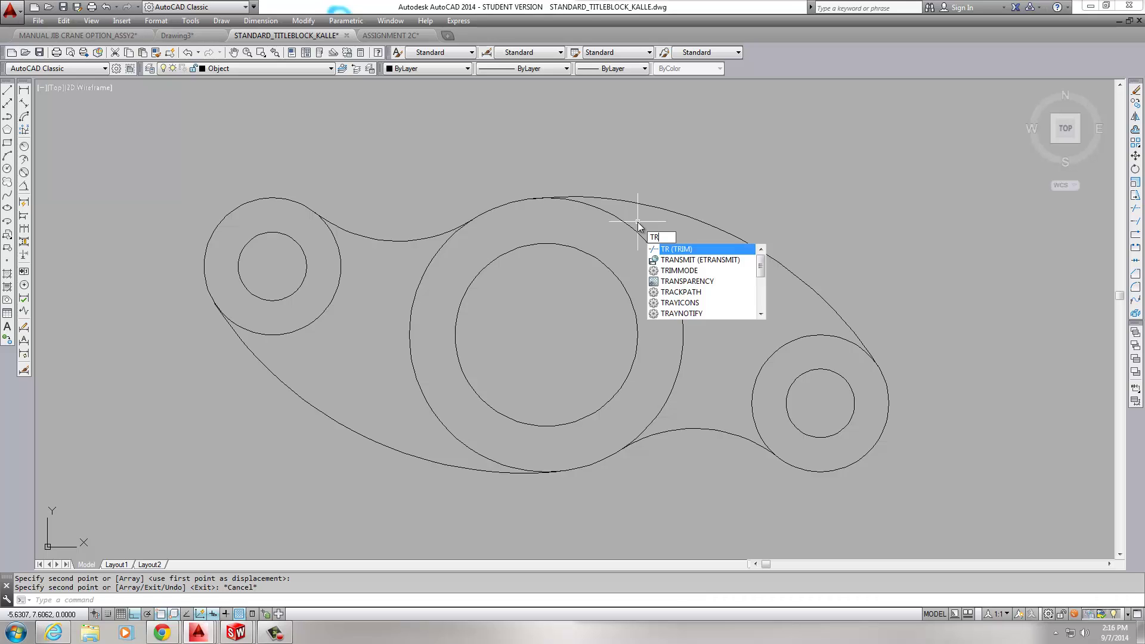
key("Return")
left_click(651, 207)
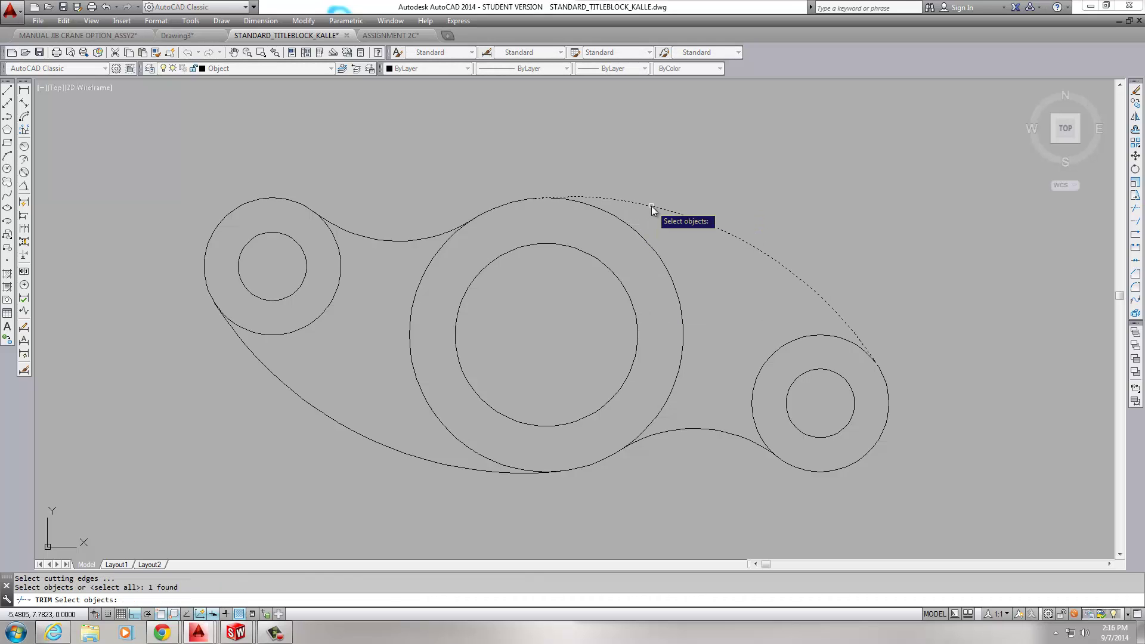
left_click(401, 240)
left_click(366, 441)
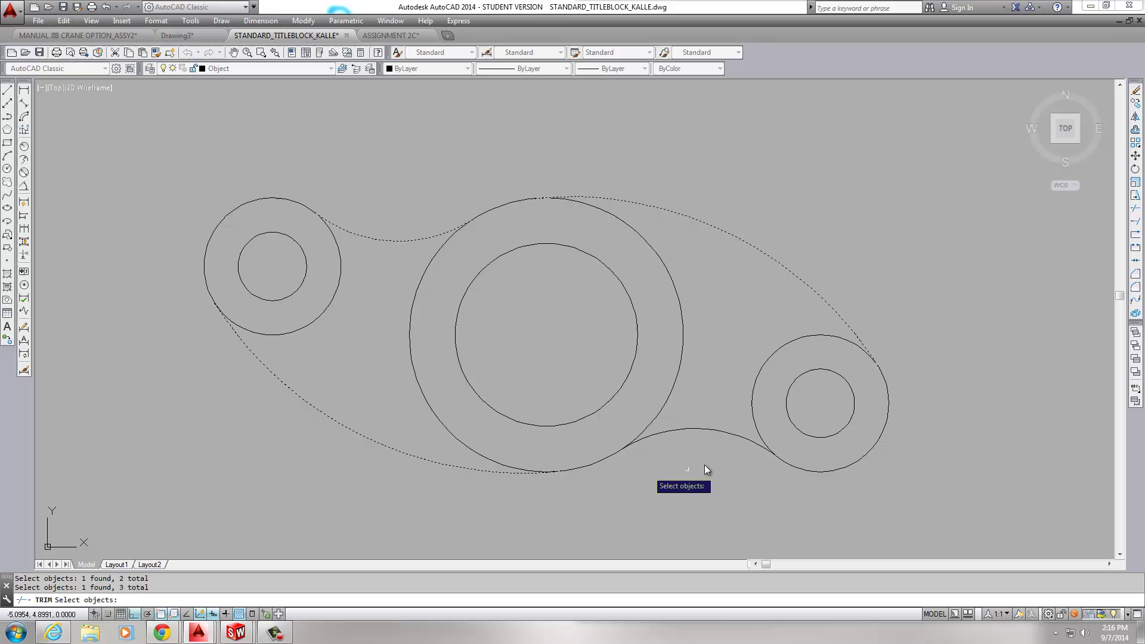
left_click(707, 429)
key("Return")
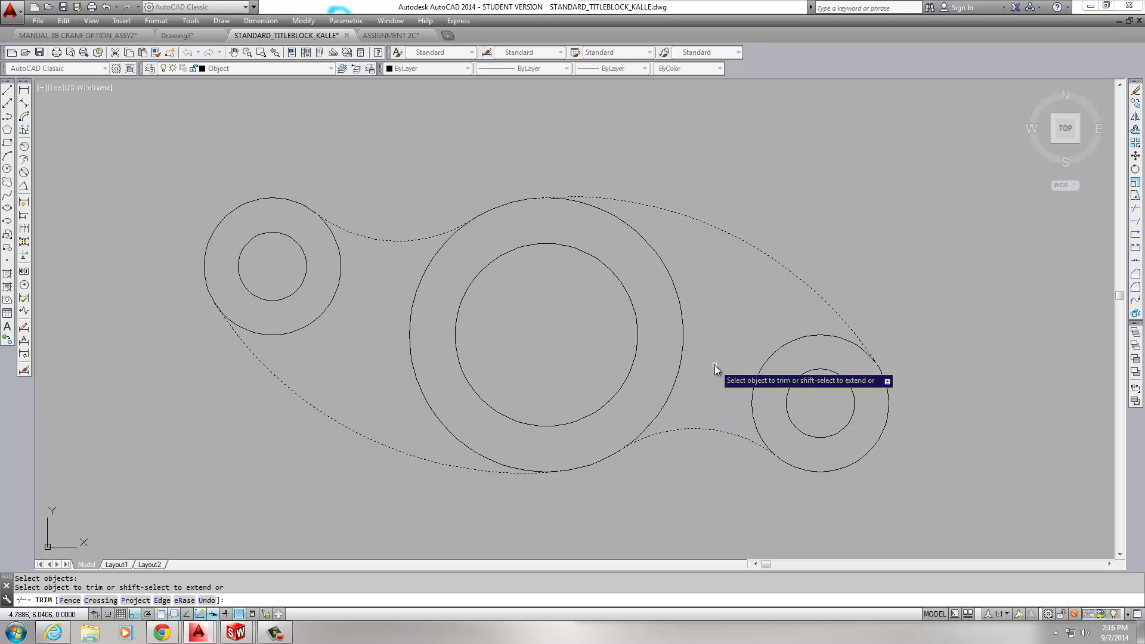
left_click(682, 328)
left_click(412, 305)
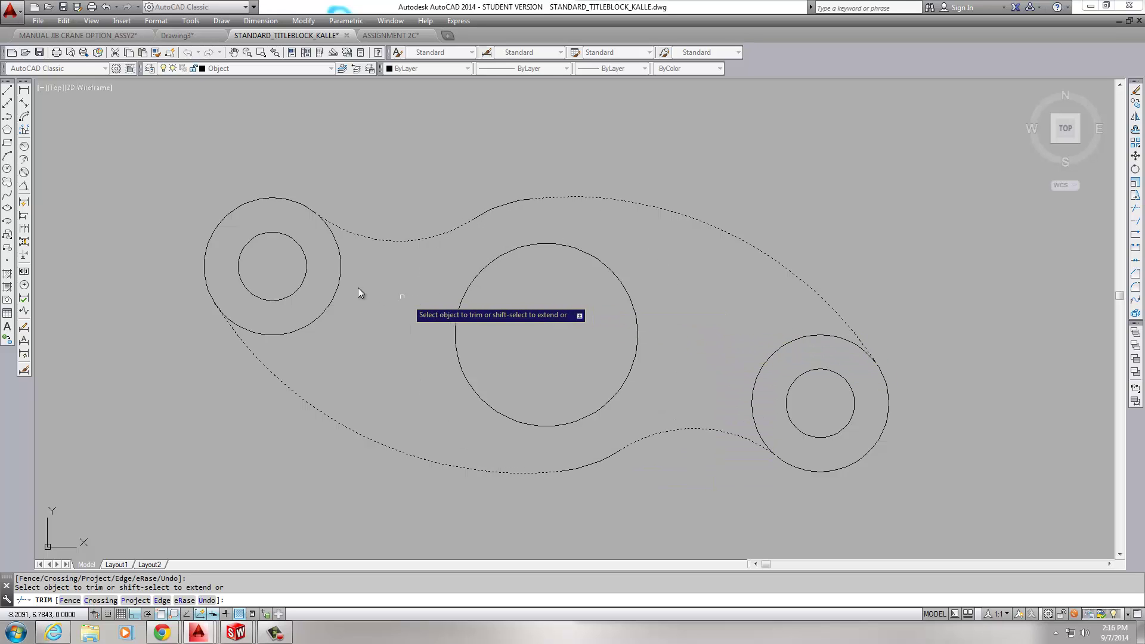
Trim the inward-facing portions of the upper-left and lower-right outer circles, leaving one continuous outer profile on the copy.
left_click(337, 291)
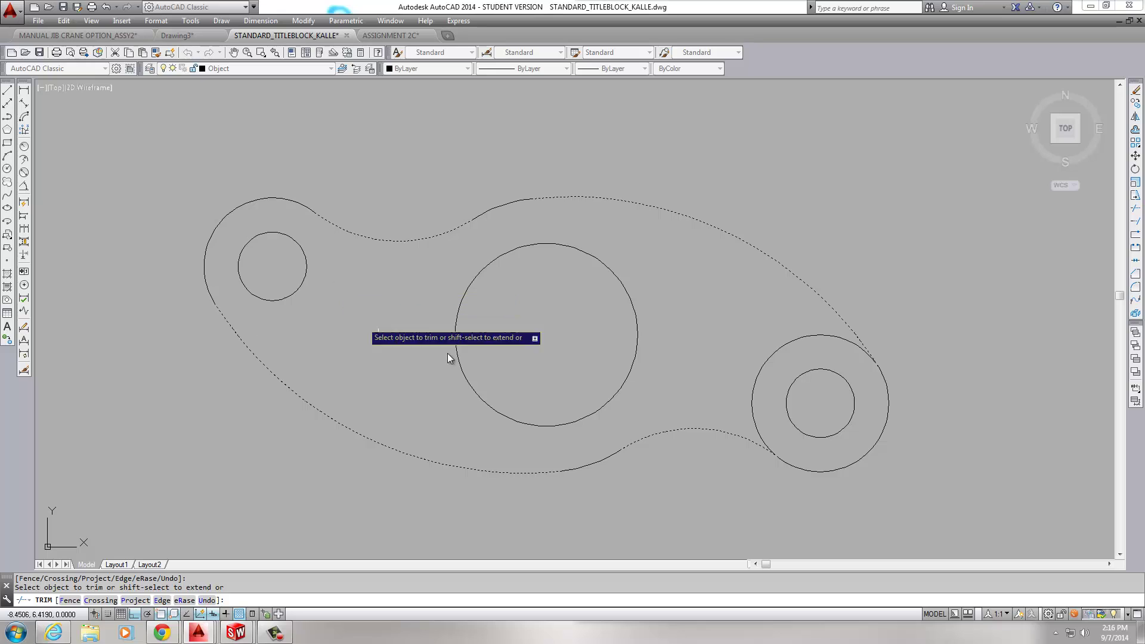
left_click(796, 338)
key("Escape")
key("Escape")
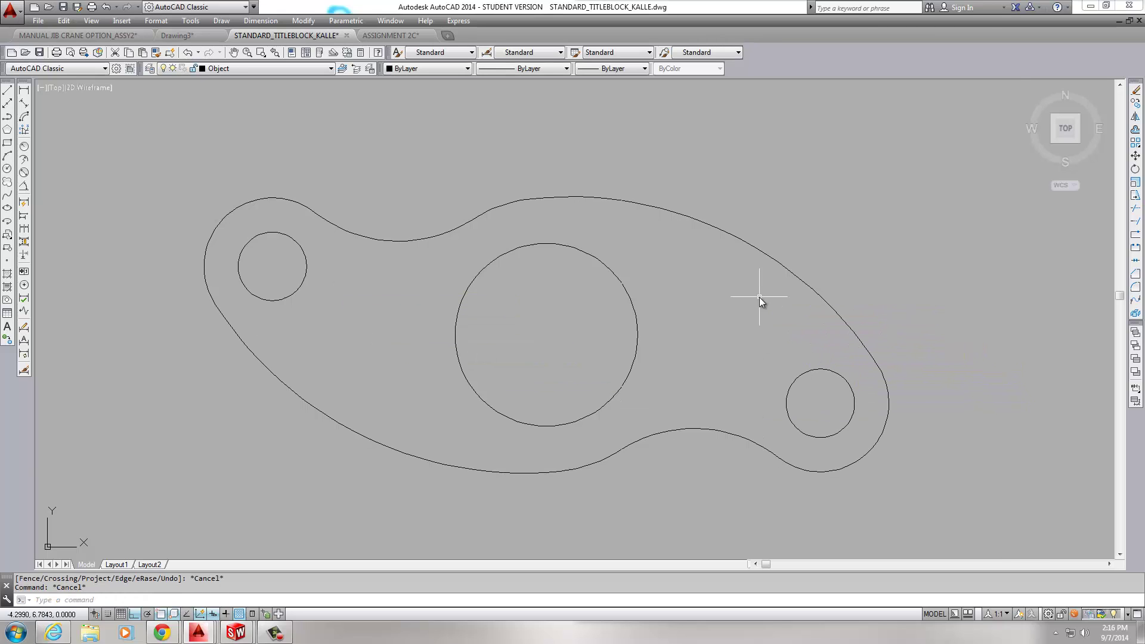
Convert the copied part's outer profile and its three inner circles into regions with the Region command.
scroll(760, 297, "down", 2)
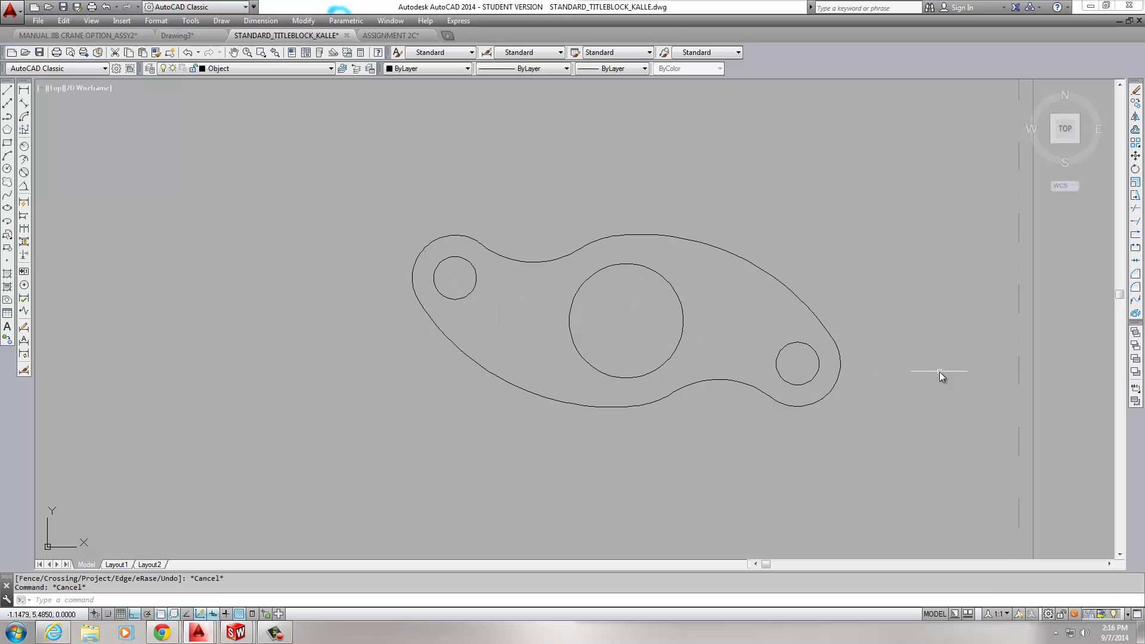
scroll(883, 405, "down", 2)
middle_click_drag(1115, 388, 845, 365)
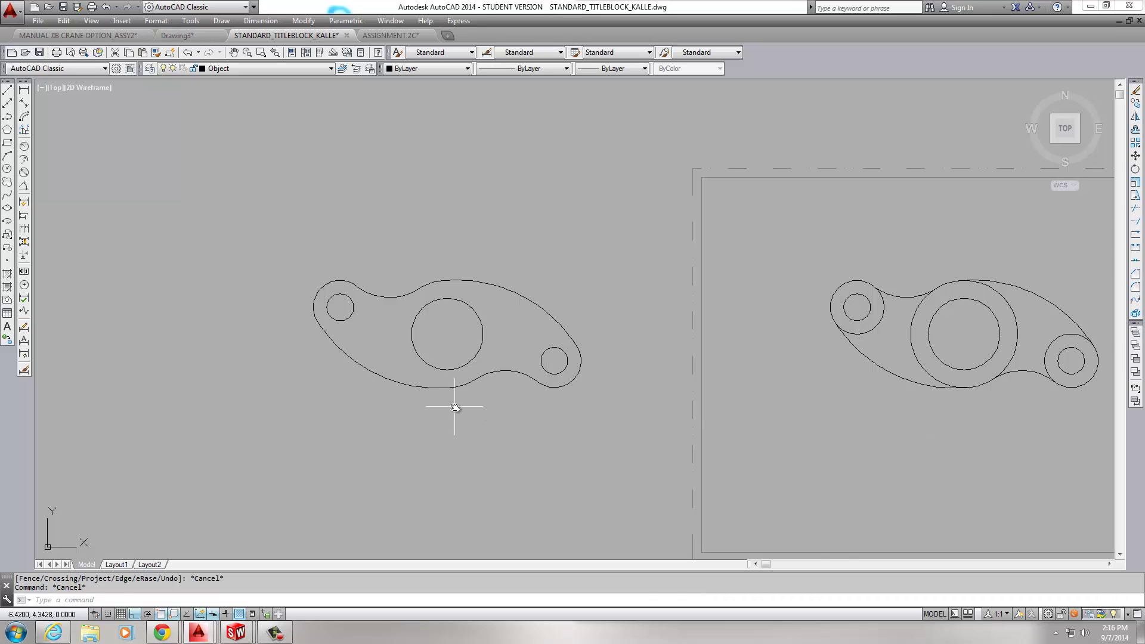
scroll(455, 403, "up", 2)
scroll(455, 407, "down", 2)
scroll(460, 412, "up", 2)
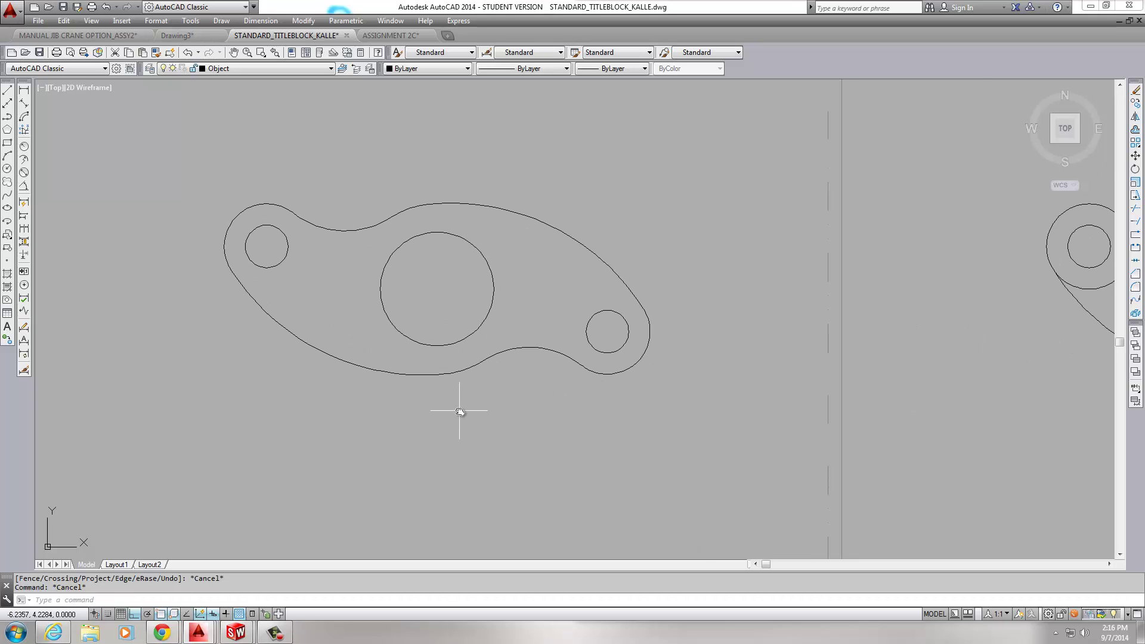
mouse_move(460, 412)
middle_mouse_down()
mouse_move(459, 469)
mouse_move(554, 460)
middle_mouse_up()
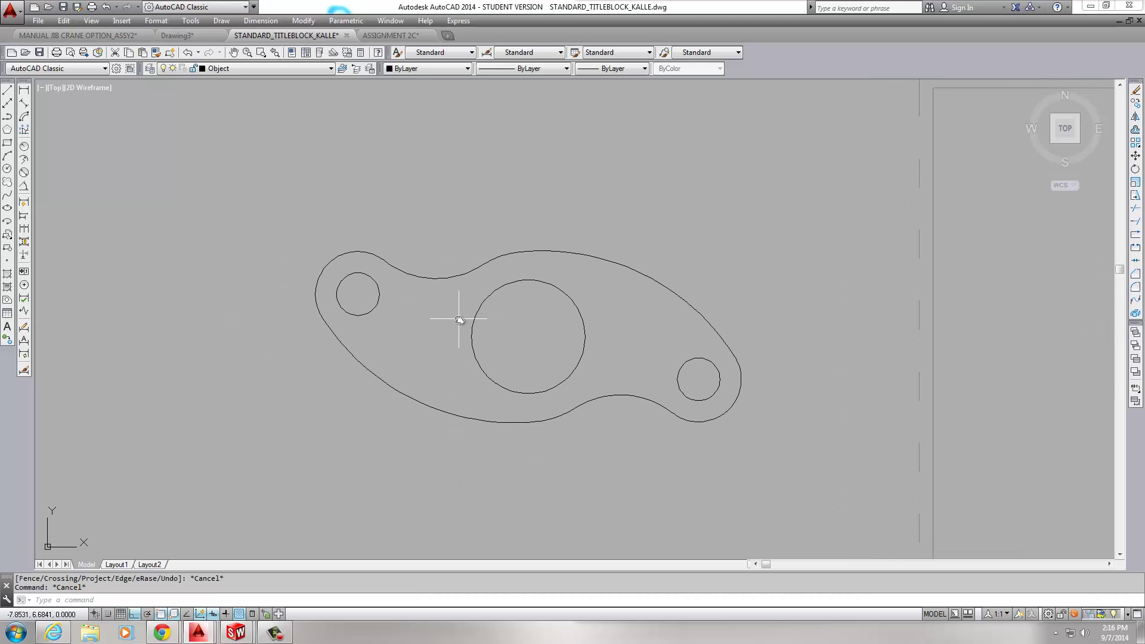
type("REGION")
key("Return")
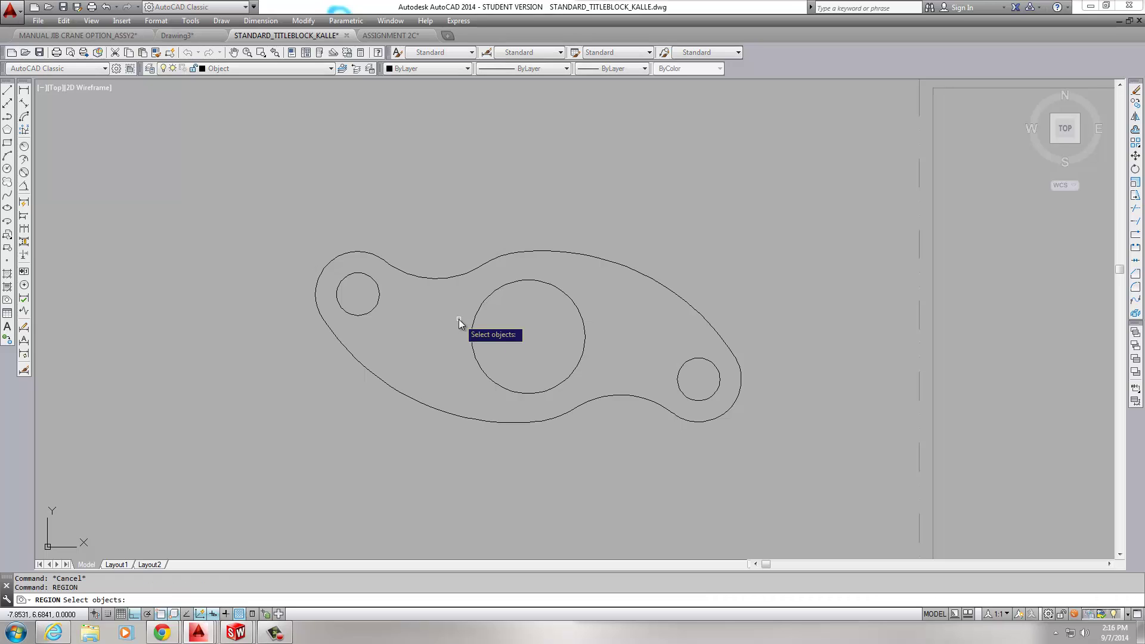
left_click(265, 200)
left_click(811, 484)
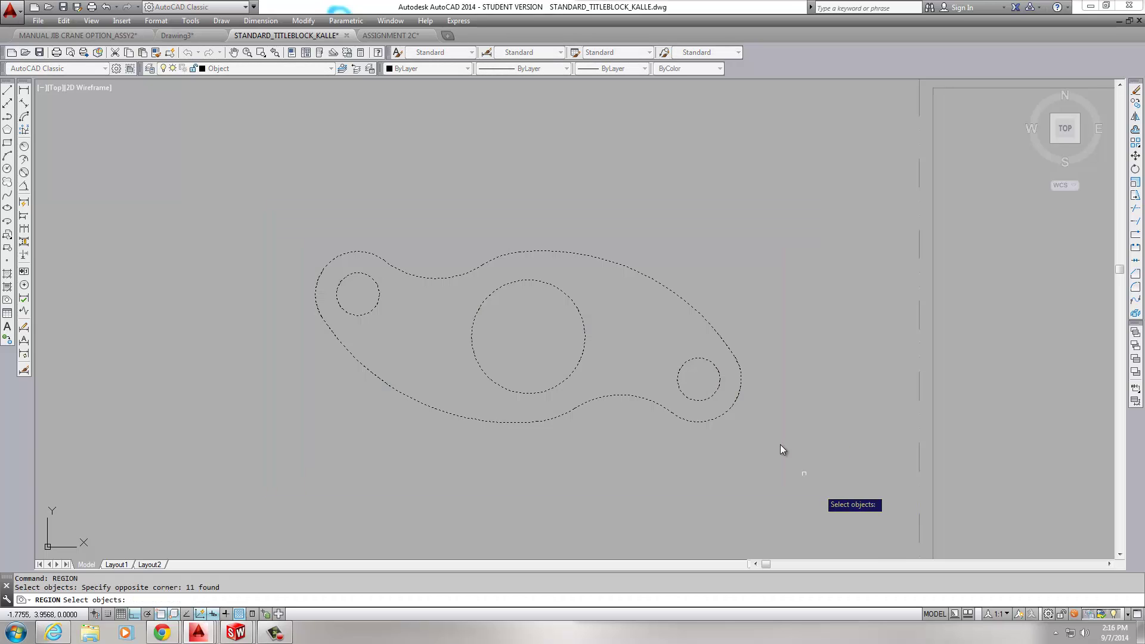
key("Return")
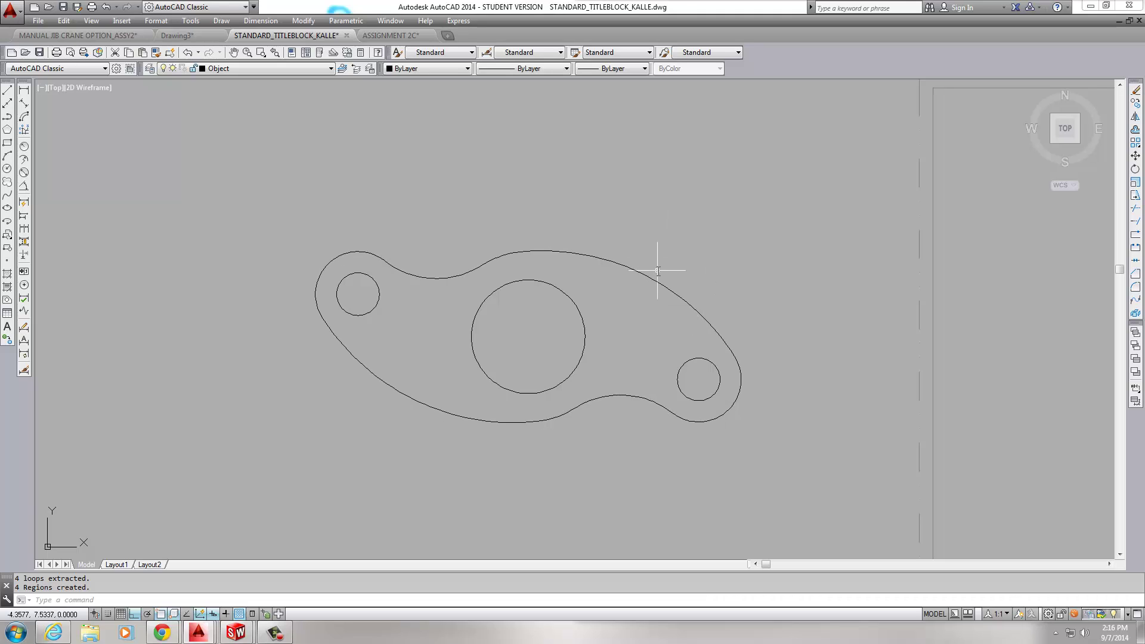
Start an Area measurement in add mode and add the copied part's outer profile region as an object.
mouse_move(655, 280)
type("are")
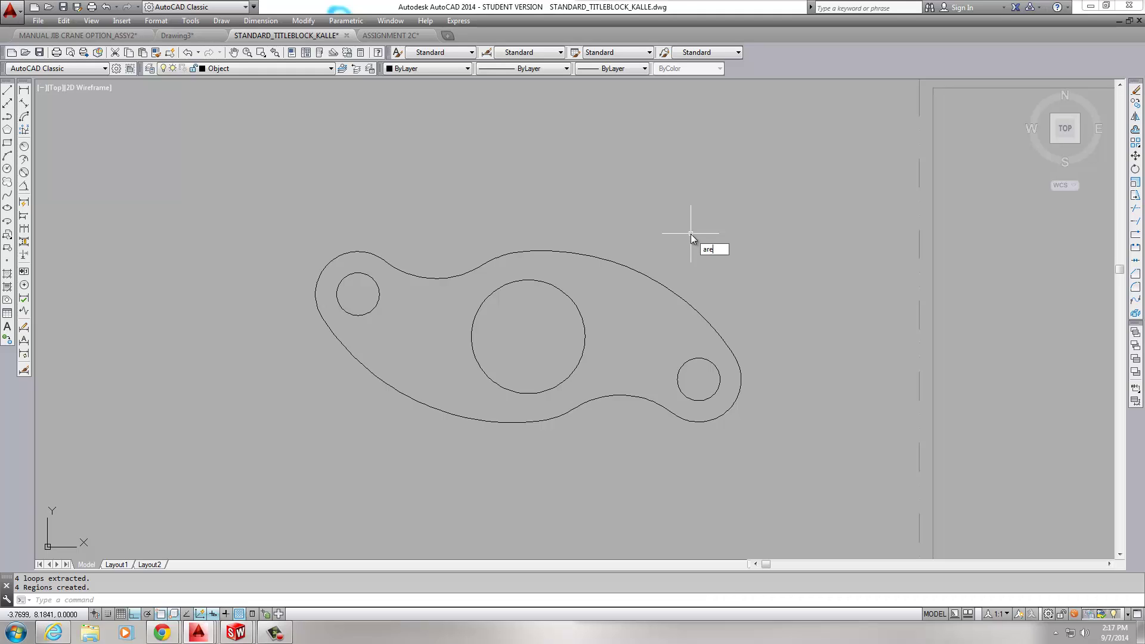
key("Return")
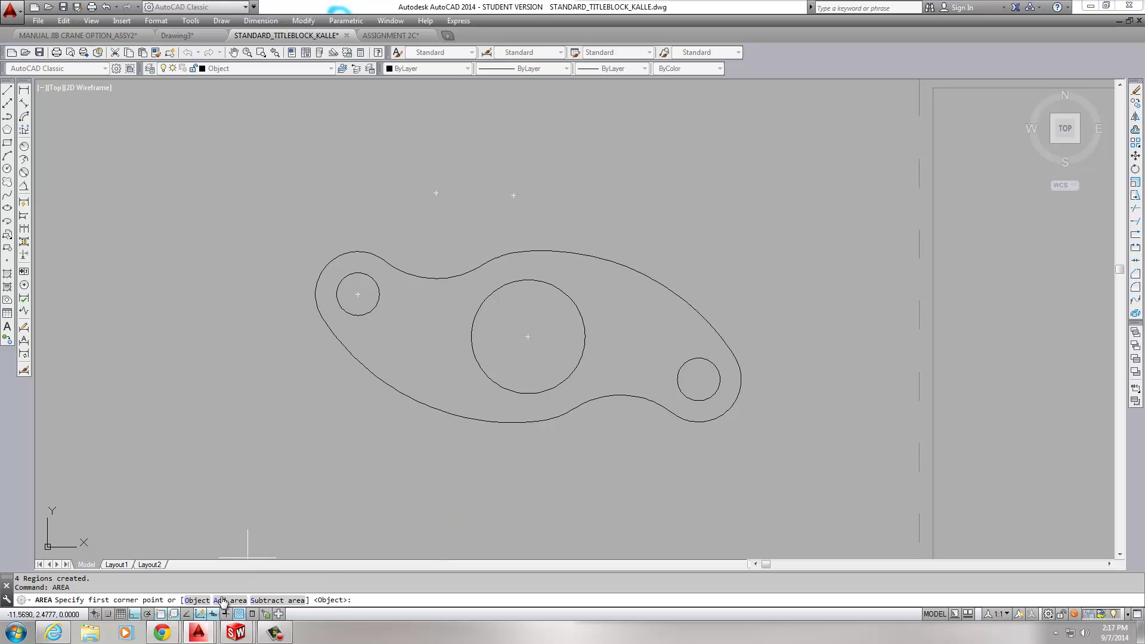
type("a")
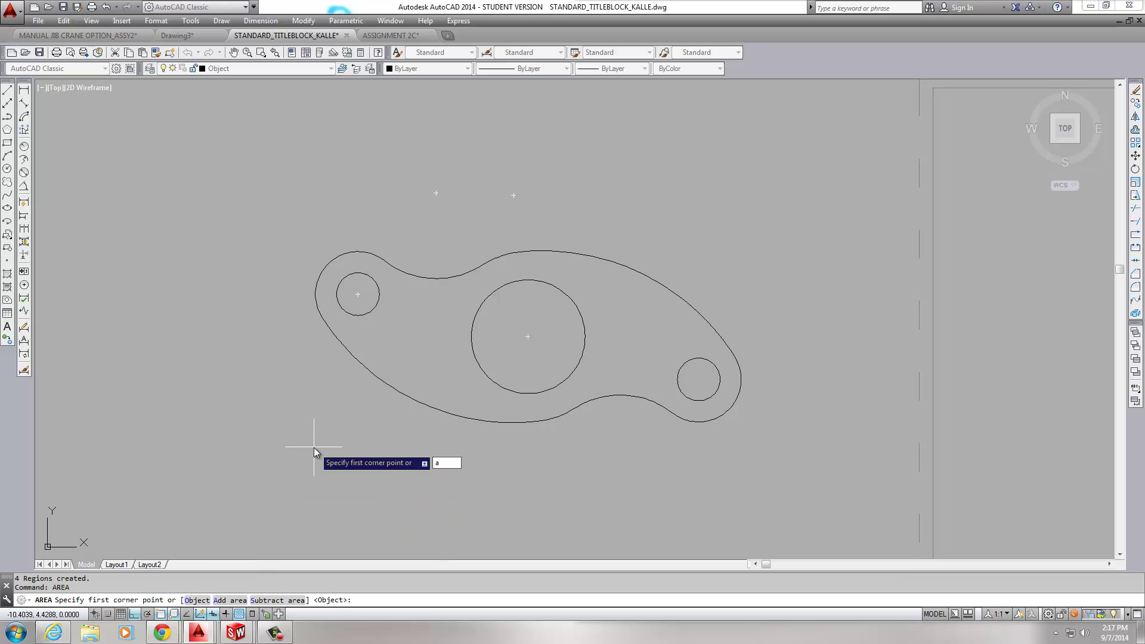
key("Return")
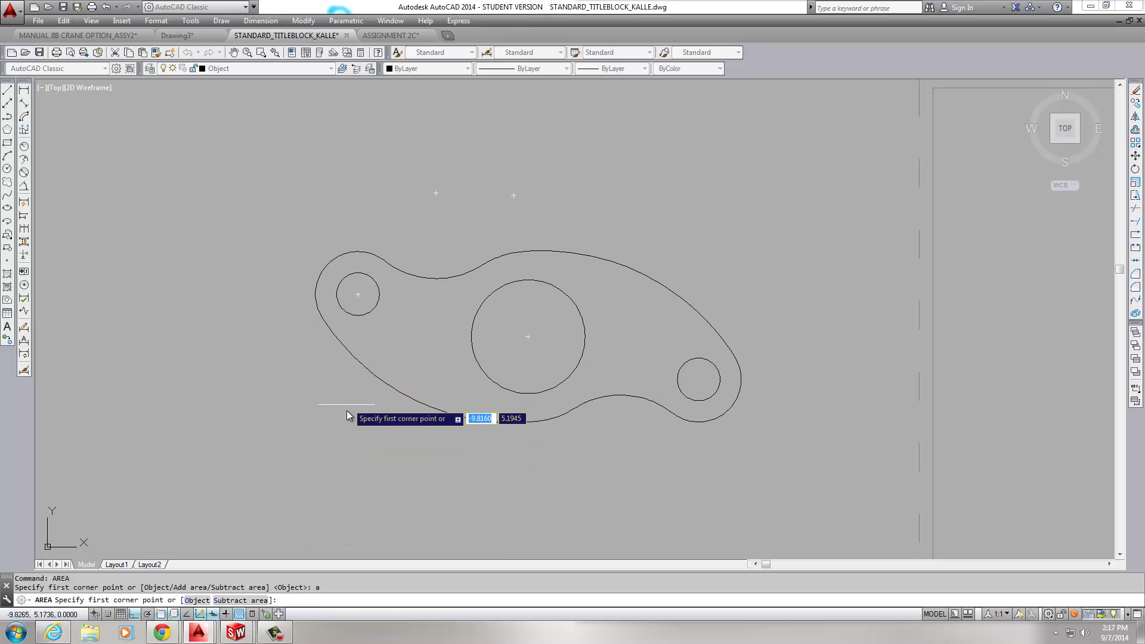
type("o")
key("Return")
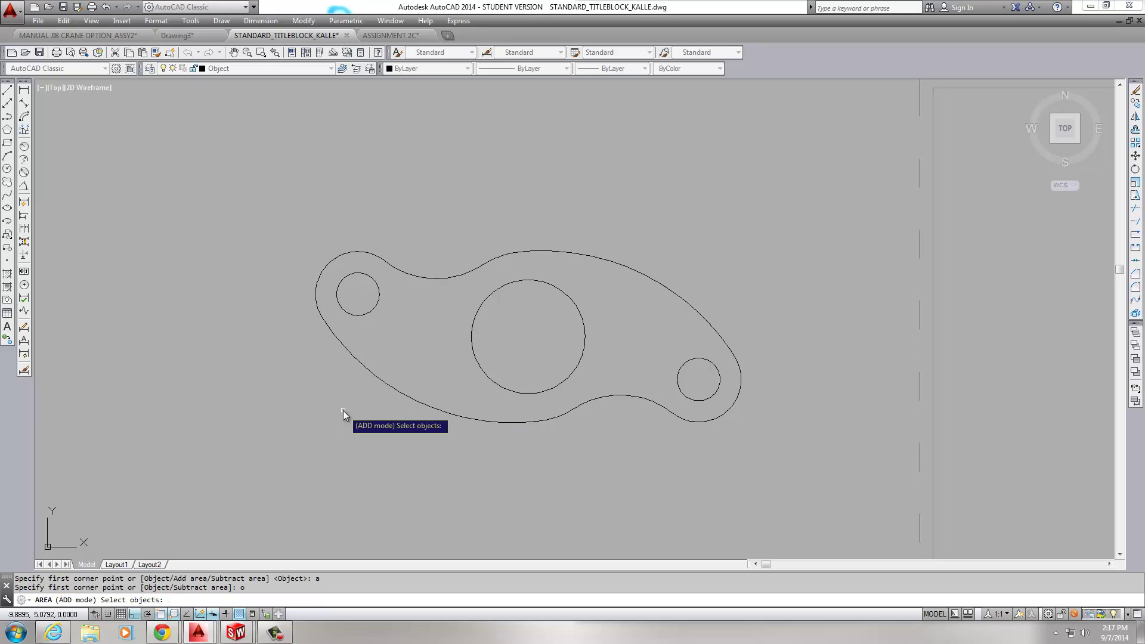
left_click(354, 366)
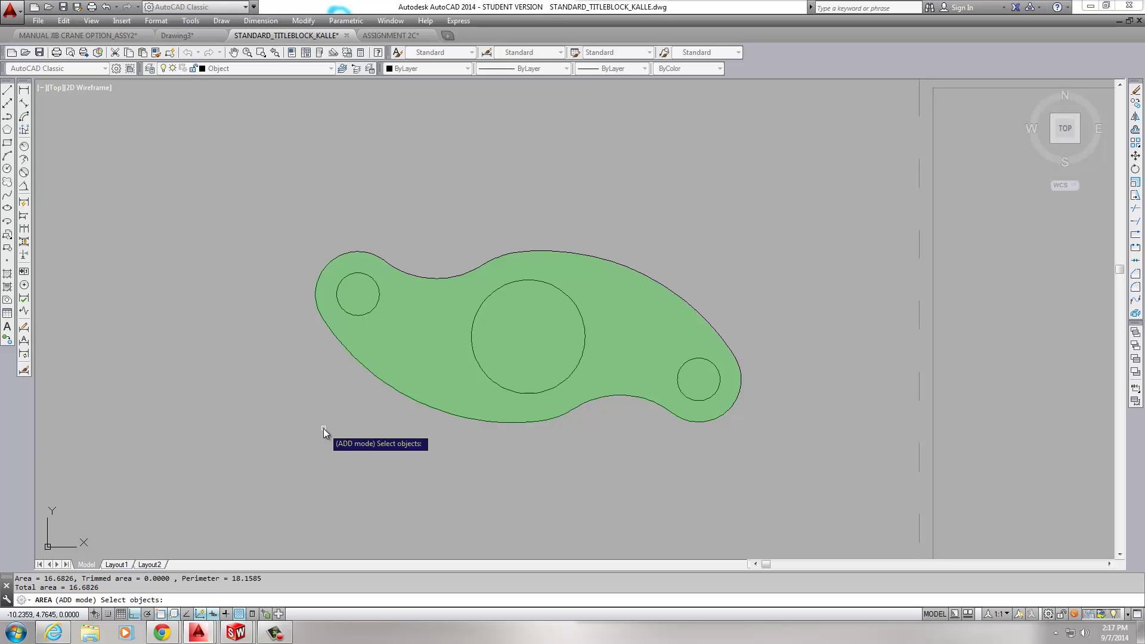
key("Return")
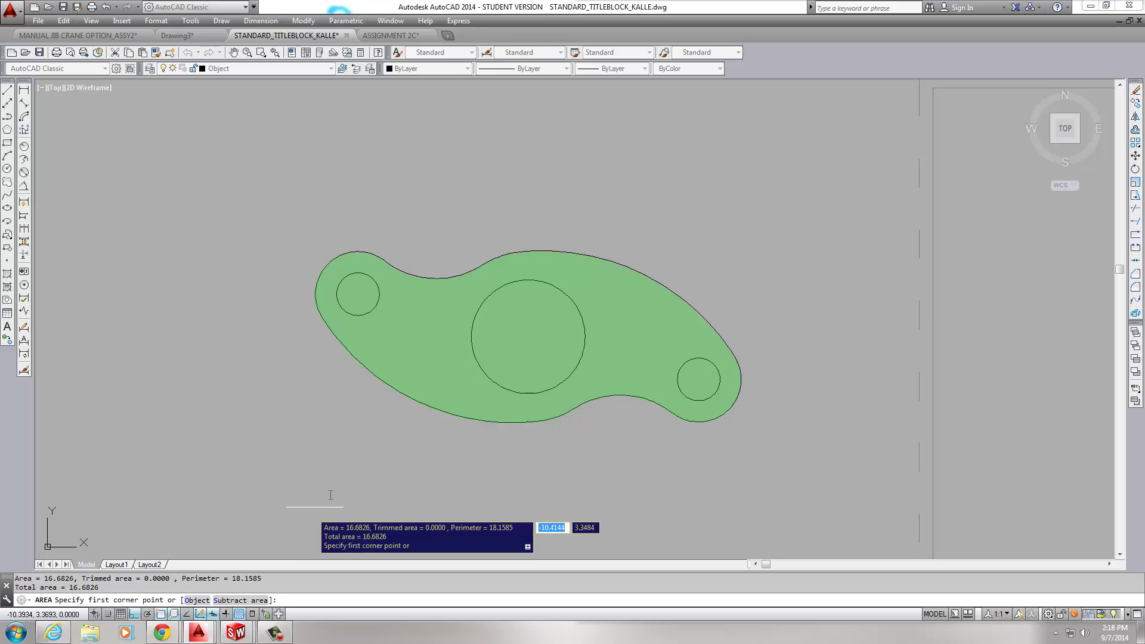
Subtract the two small end circles and the large central circle from the running area measurement as objects.
type("s")
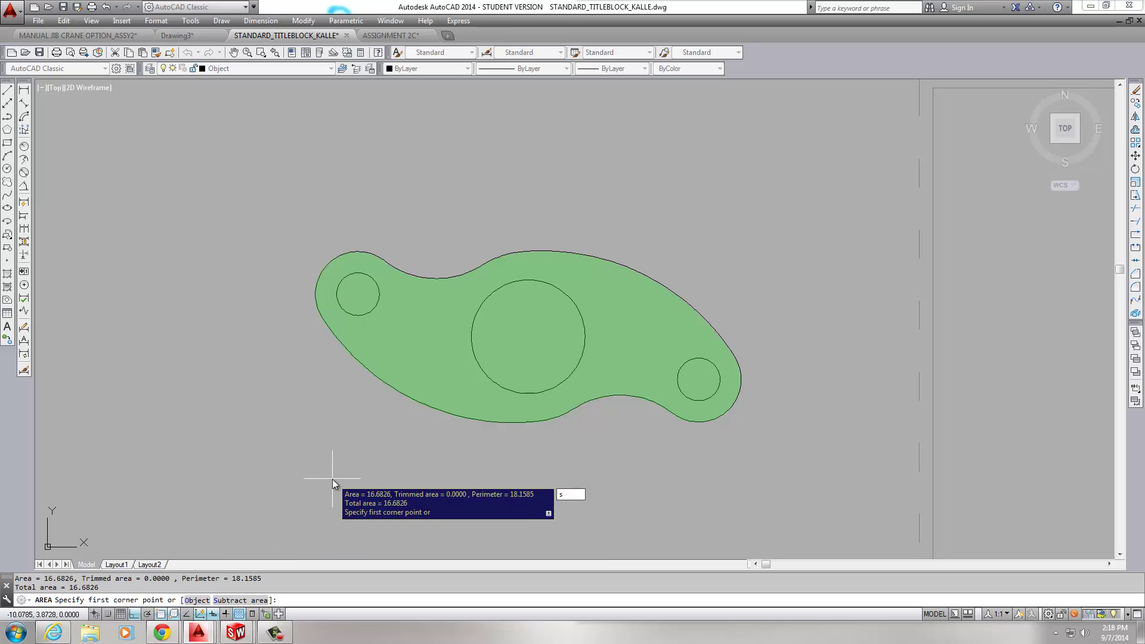
key("Return")
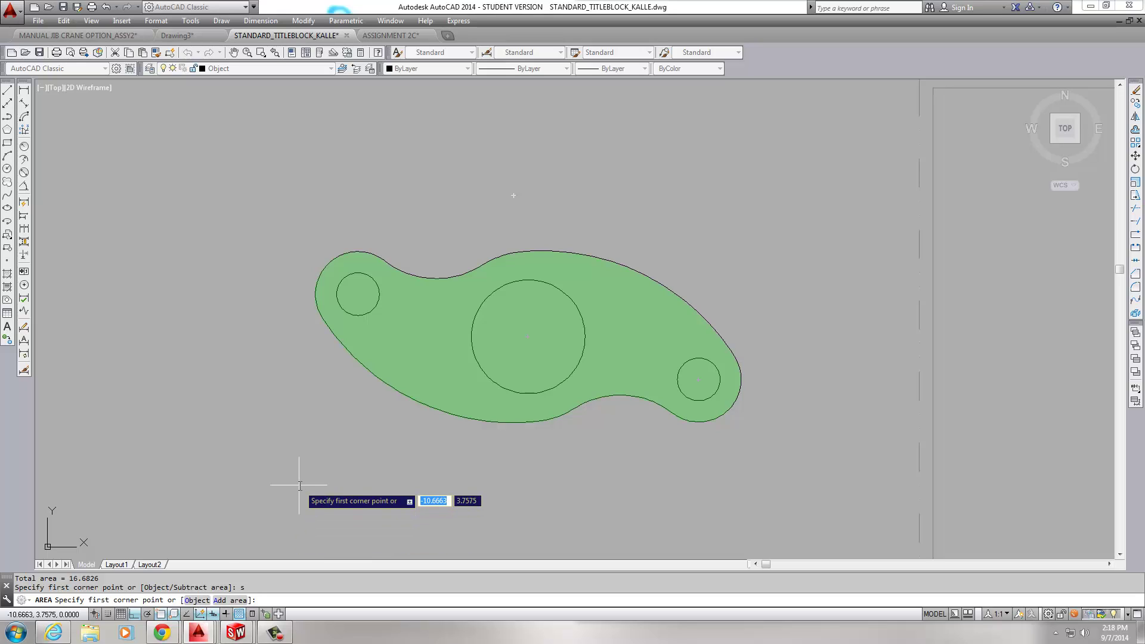
type("o")
key("Return")
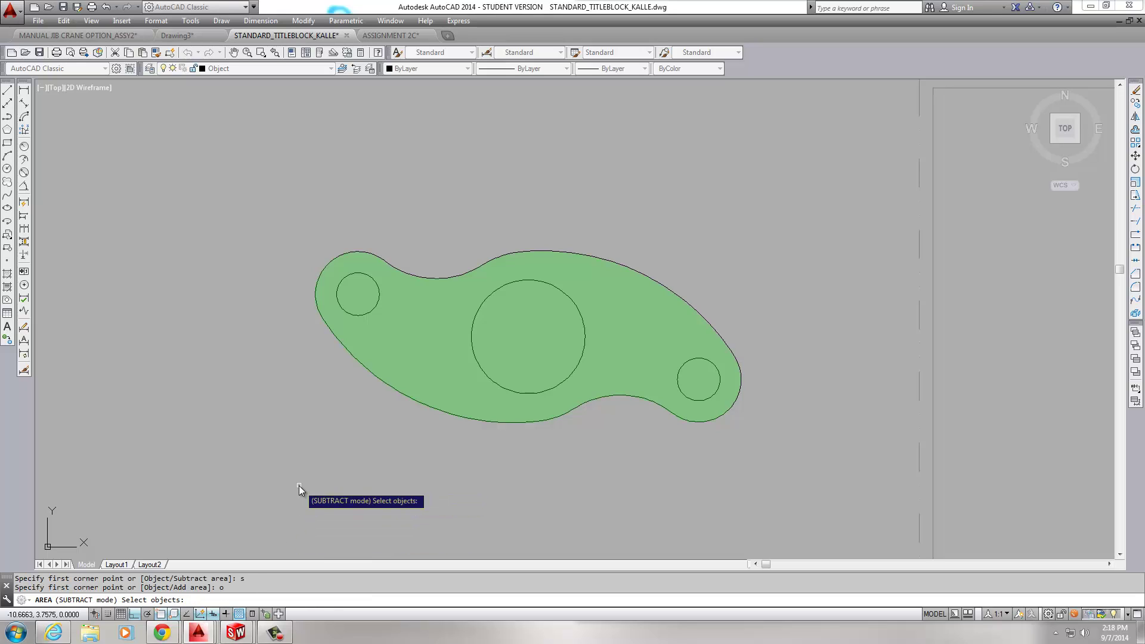
left_click(364, 316)
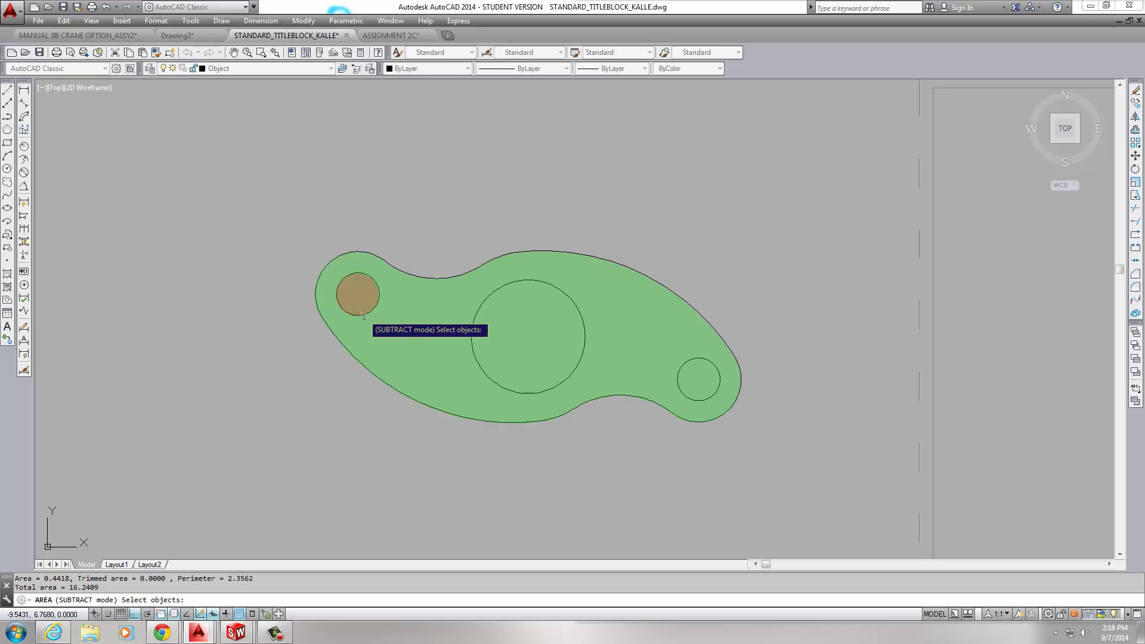
left_click(480, 364)
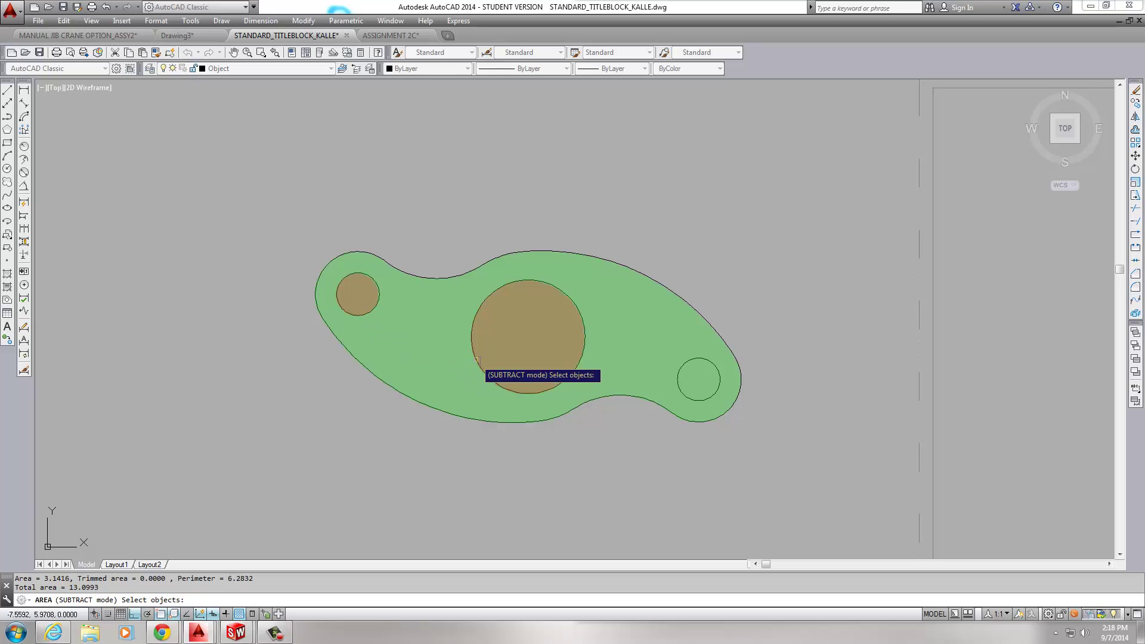
left_click(679, 375)
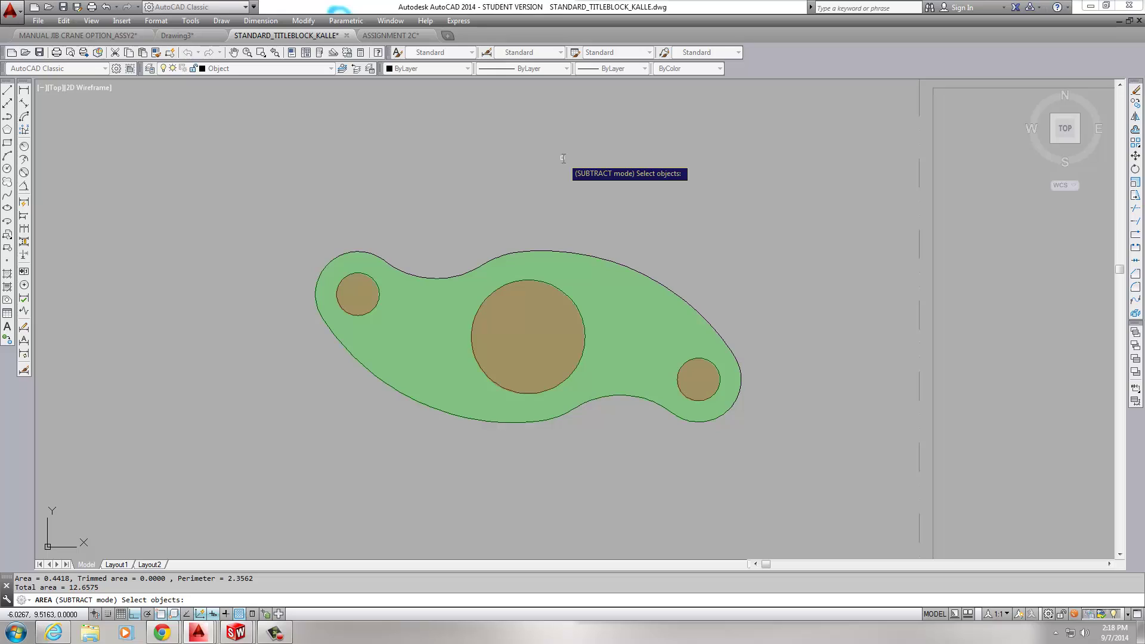
key("Return")
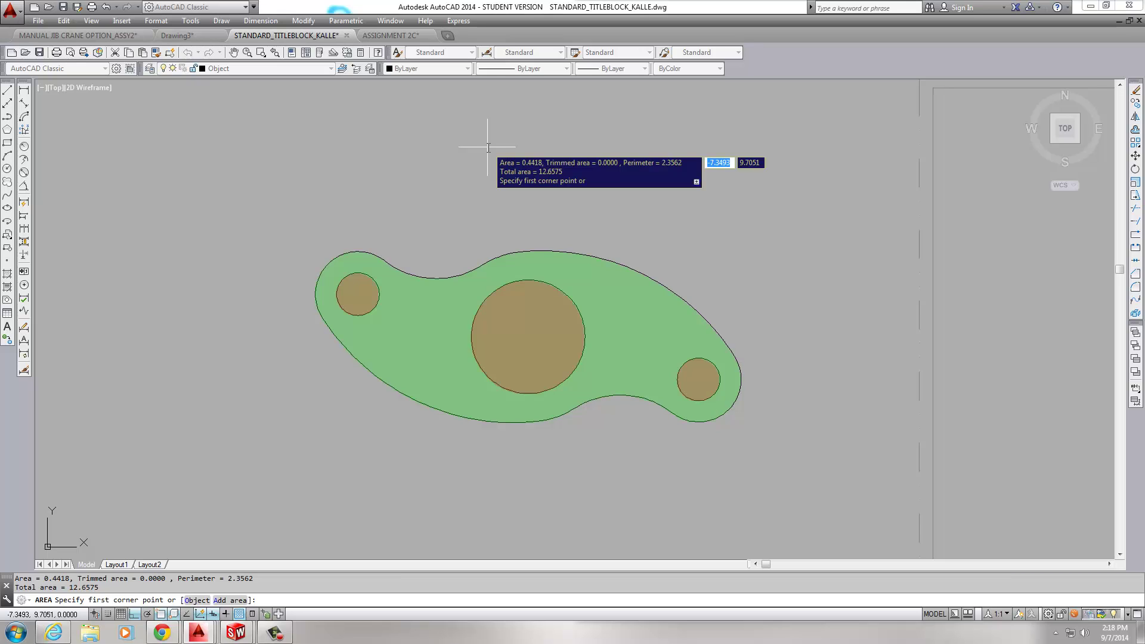
key("Return")
Erase the copied part's outer profile and its three inner circles beside the title block border.
scroll(536, 248, "down", 4)
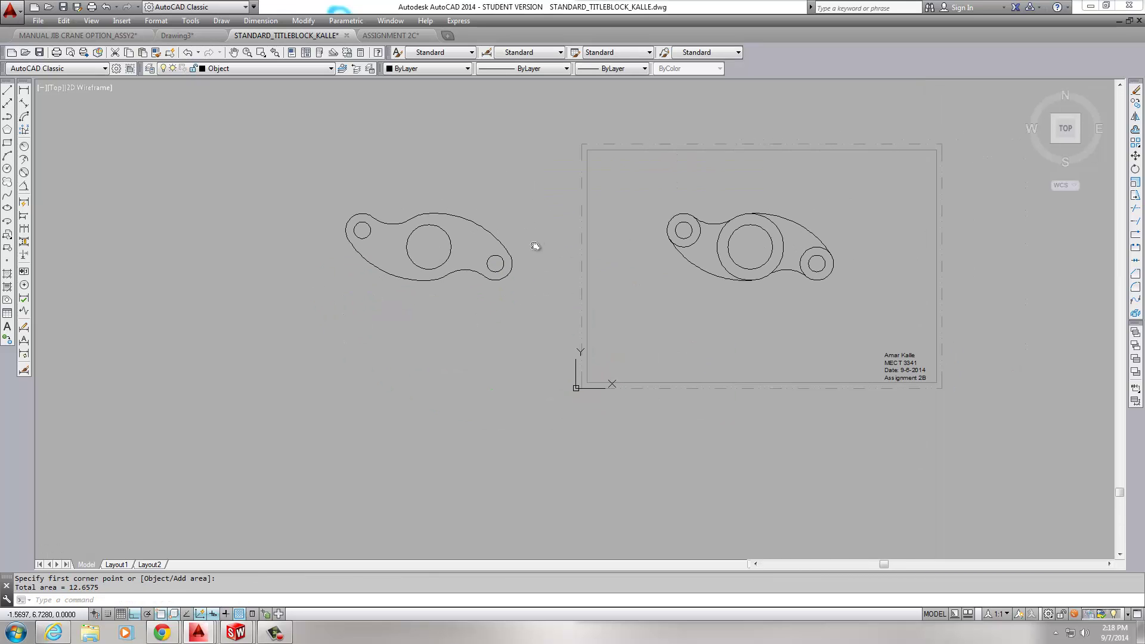
scroll(722, 259, "up", 2)
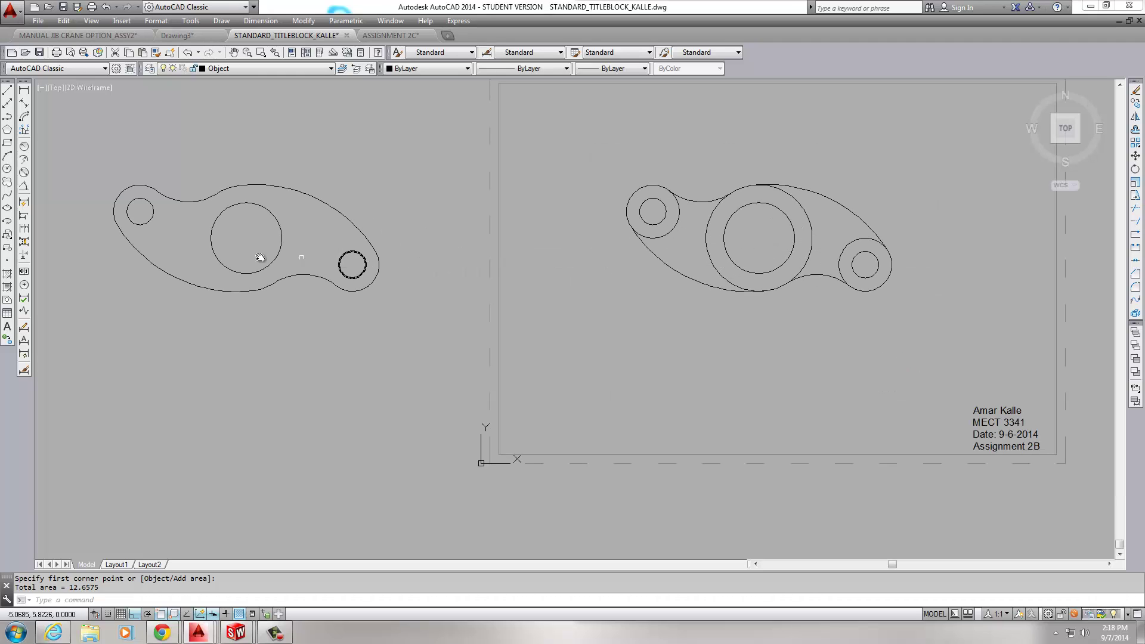
scroll(334, 249, "up", 2)
scroll(382, 267, "down", 2)
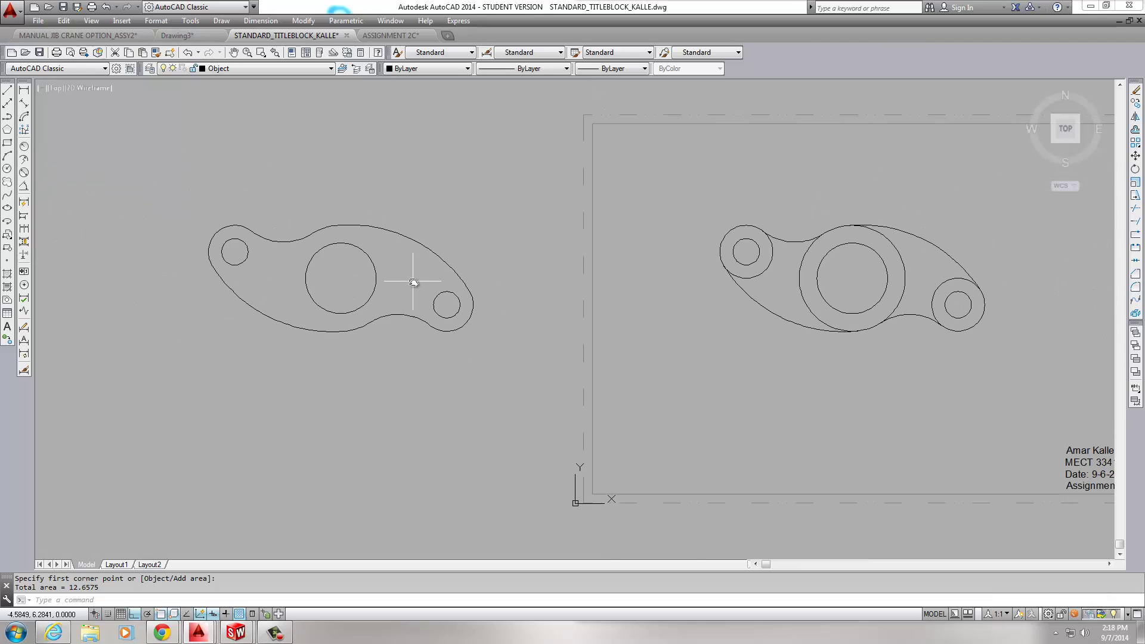
type("e")
key("Return")
left_click(107, 161)
left_click(531, 371)
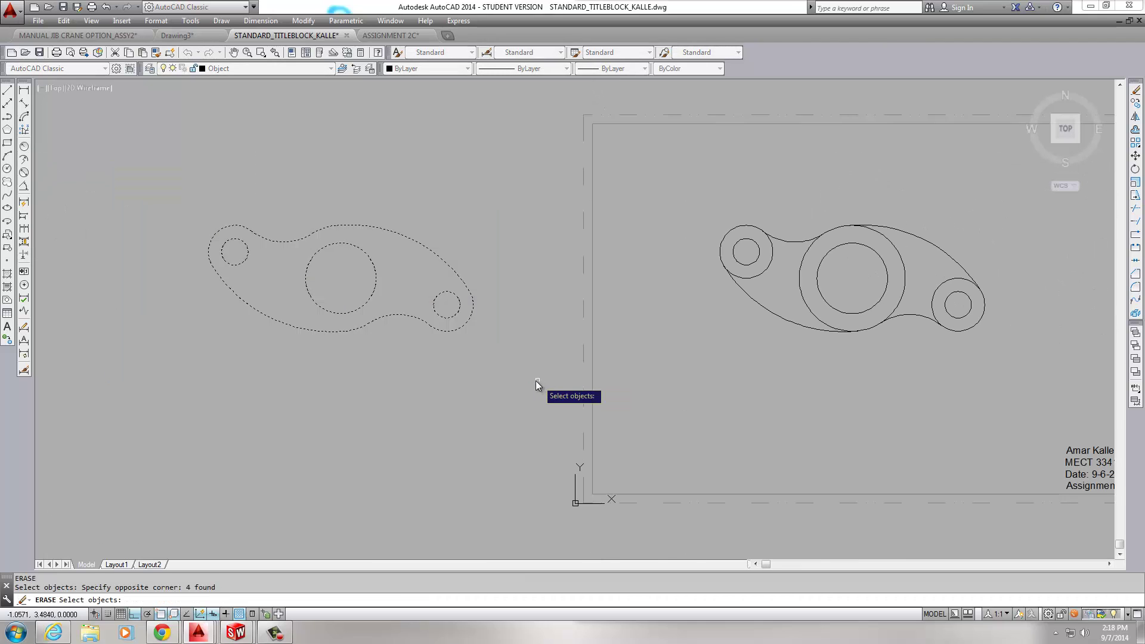
key("Return")
middle_click_drag(817, 386, 525, 373)
scroll(520, 377, "up", 2)
scroll(526, 382, "down", 2)
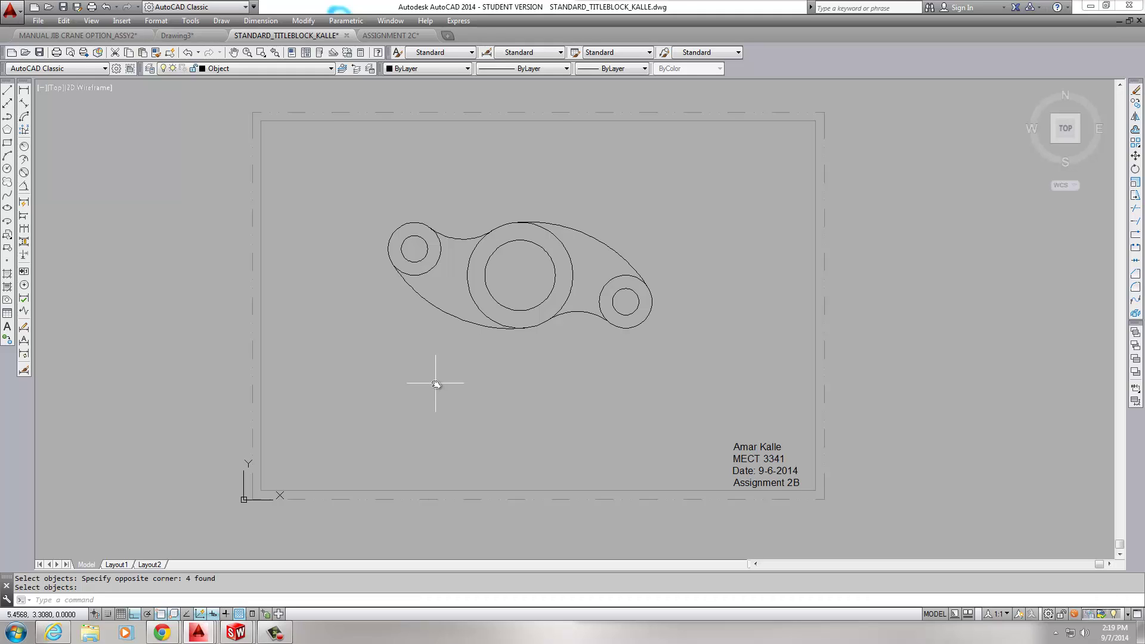
Review the area and perimeter results in the command history text window, and close it.
key("F2")
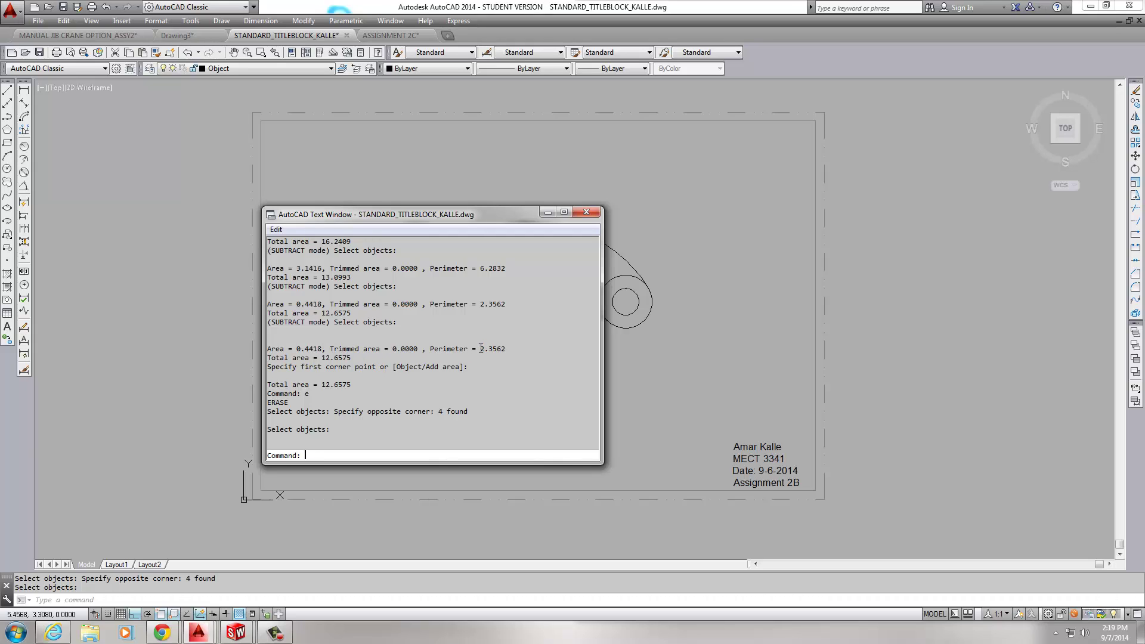
left_click_drag(480, 349, 507, 348)
key("Escape")
key("Escape")
left_click(587, 213)
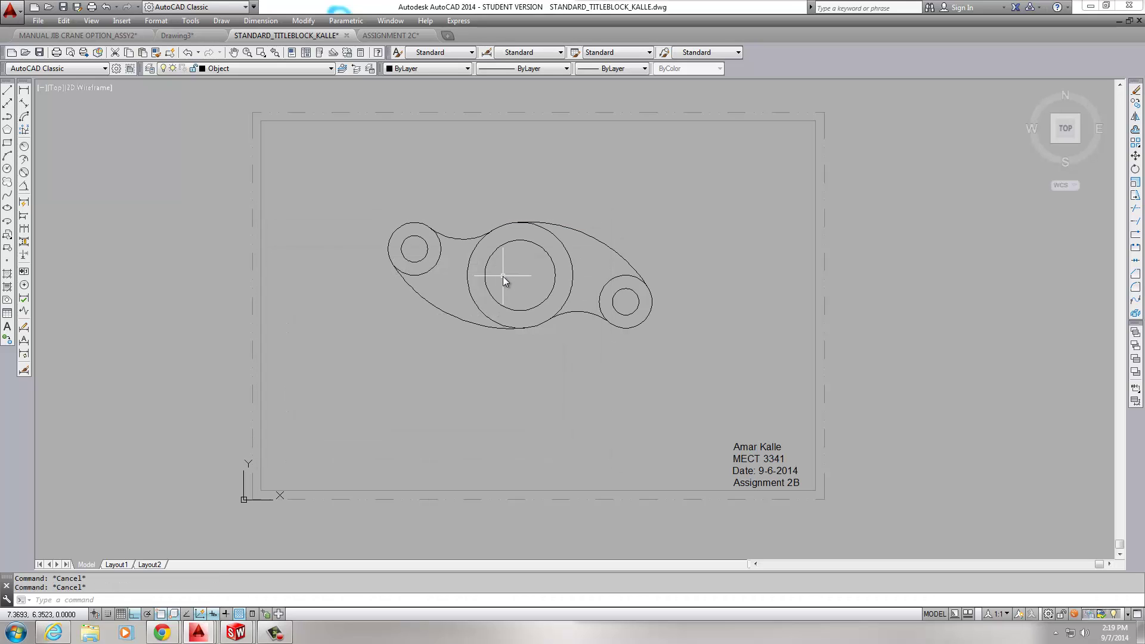
Undo the erasing of the copied part.
type("u")
key("Return")
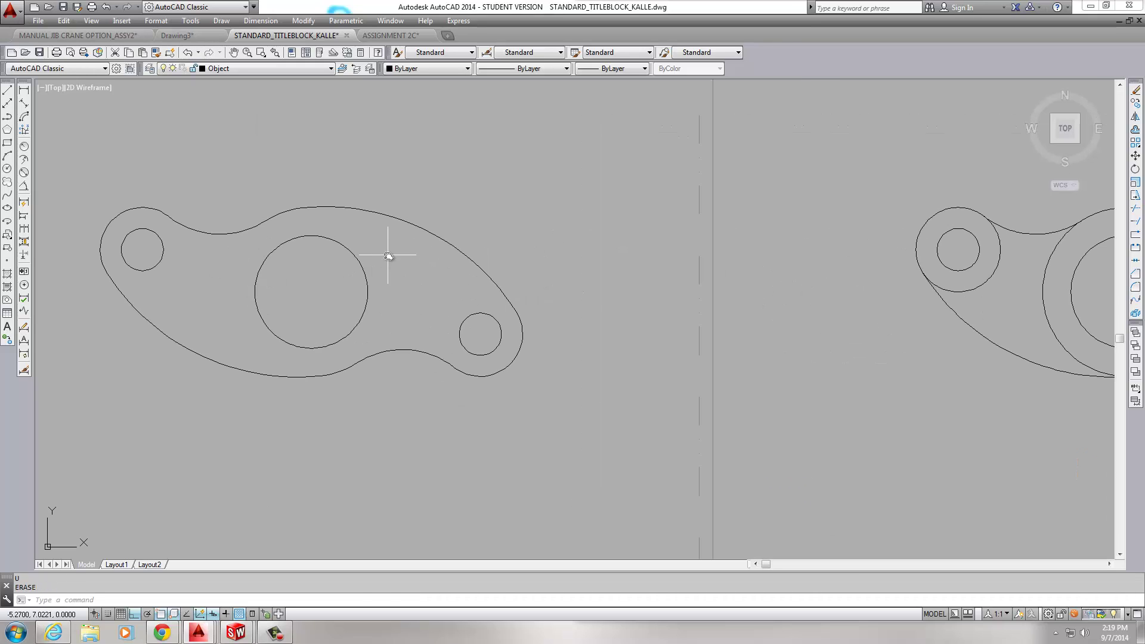
scroll(388, 256, "up", 2)
middle_click_drag(387, 256, 482, 285)
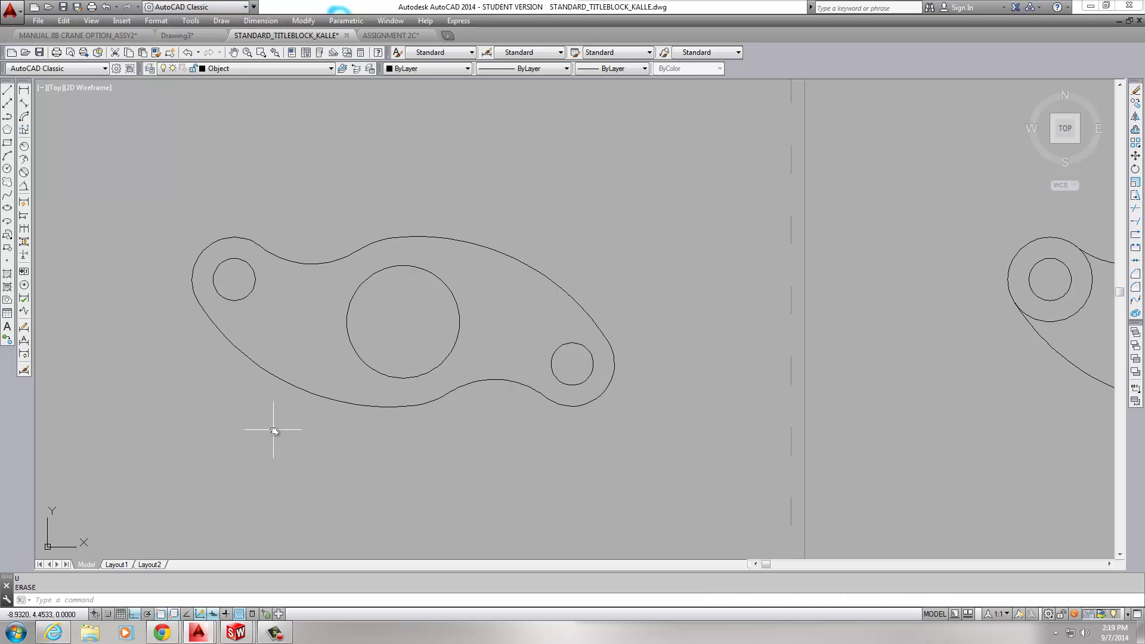
Query the PERIMETER system variable for the last measured perimeter.
type("p")
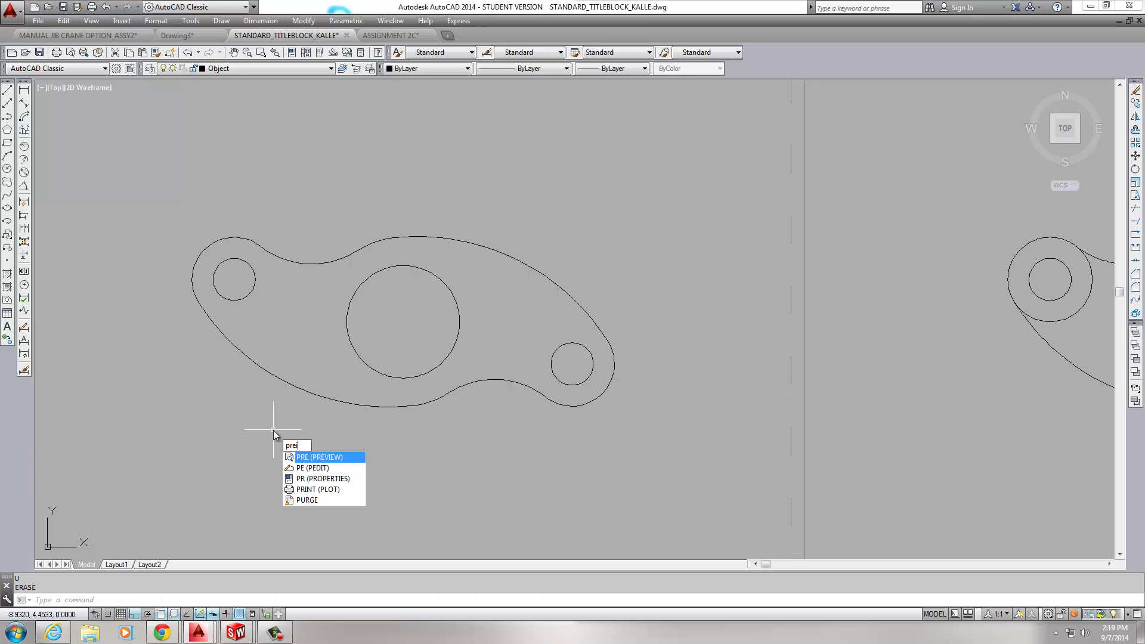
type("re")
key("BackSpace")
key("BackSpace")
type("er")
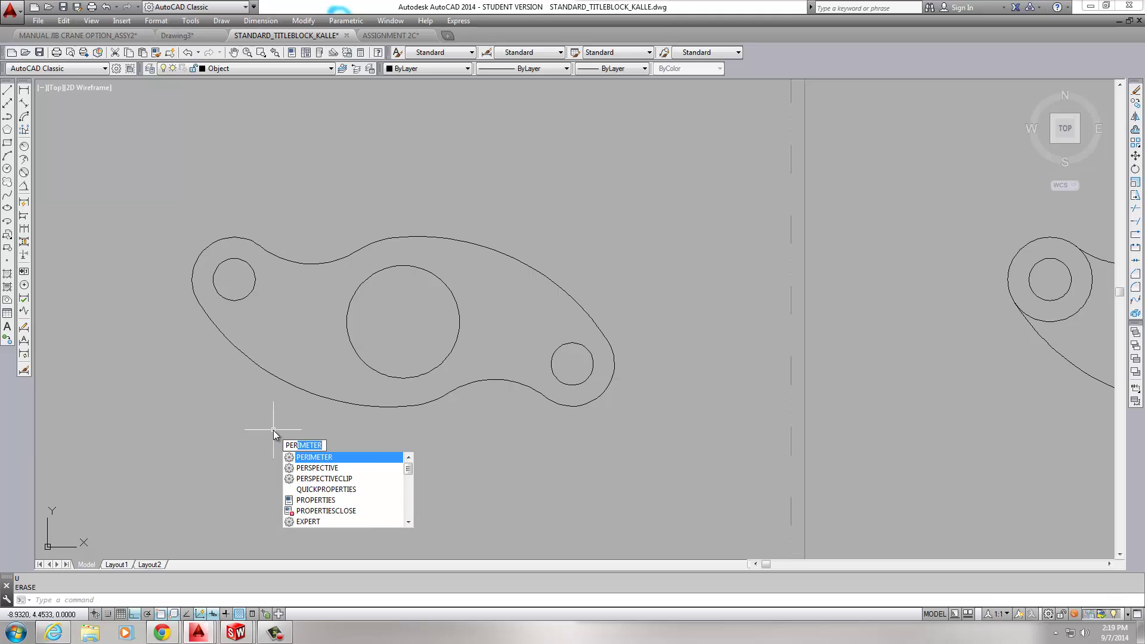
key("Return")
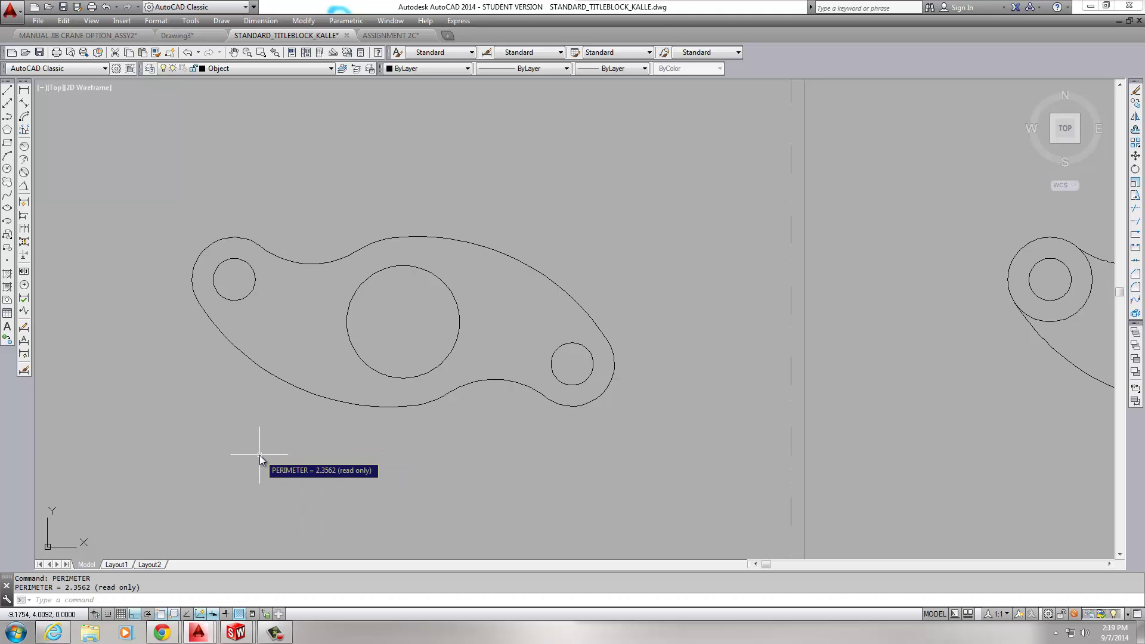
left_click(248, 351)
key("Escape")
key("Escape")
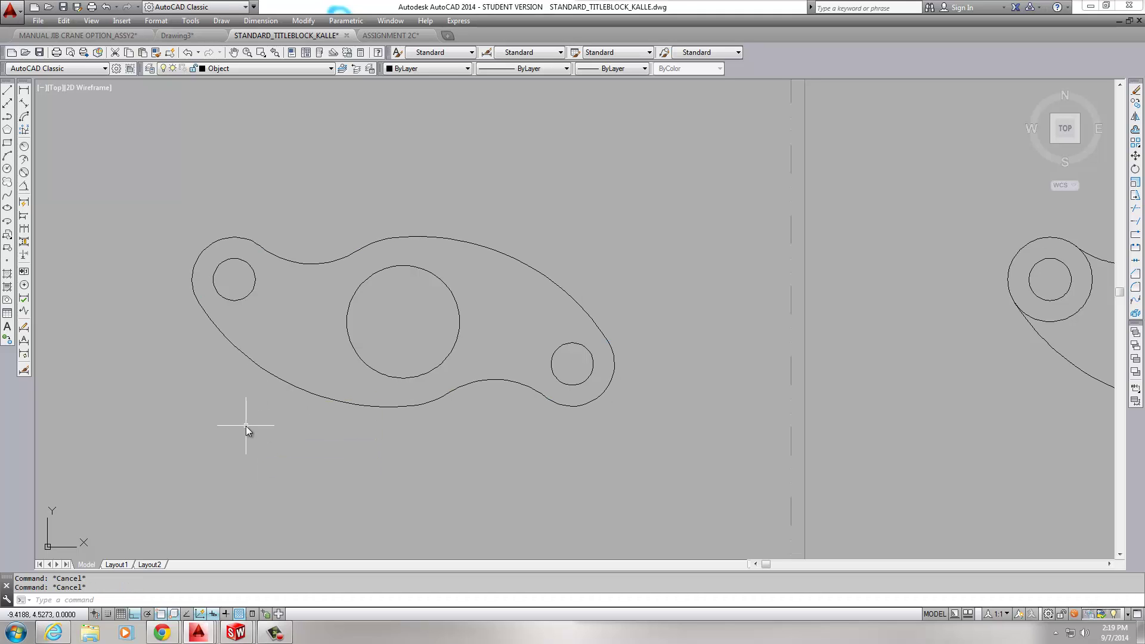
Measure the area and perimeter of the copied part's outer profile with the Area command's Object option.
type("area")
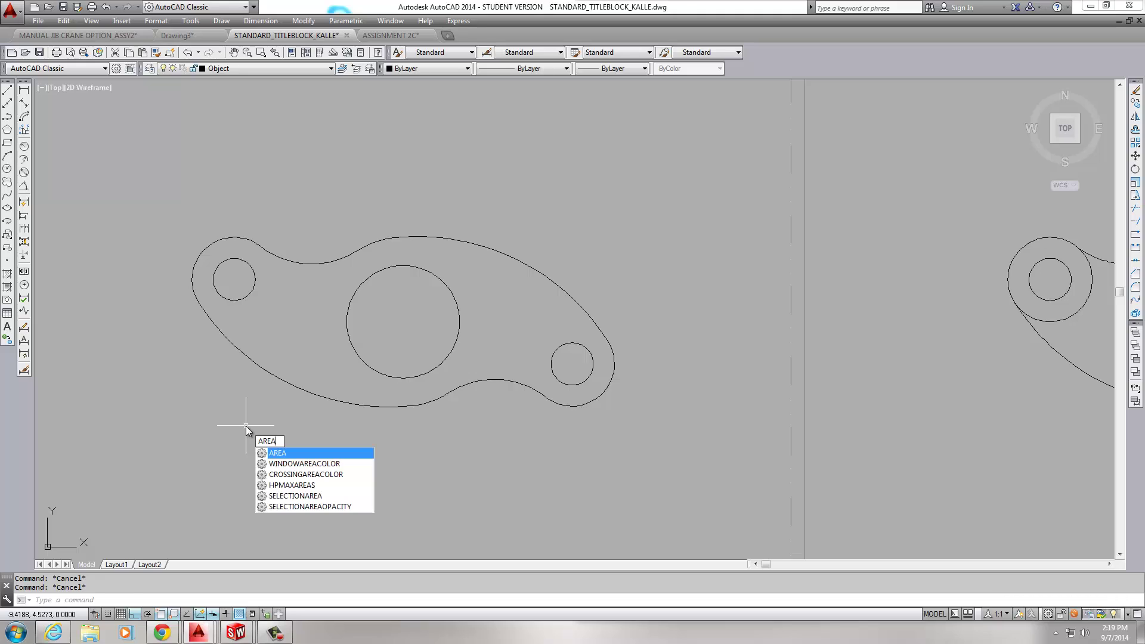
key("Return")
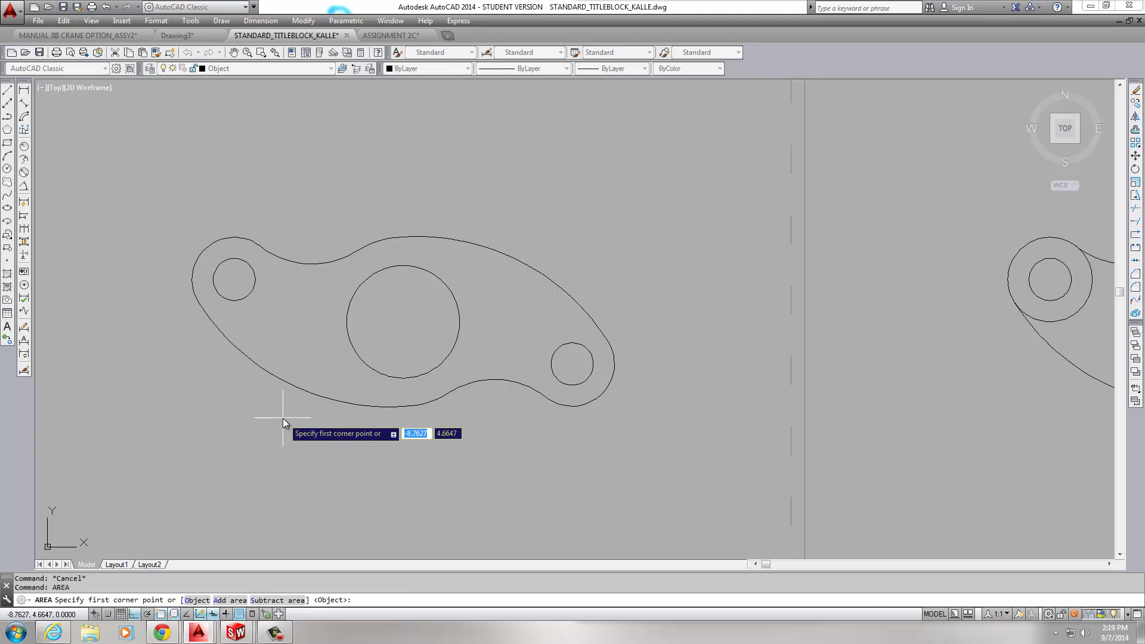
type("o")
key("Return")
left_click(293, 377)
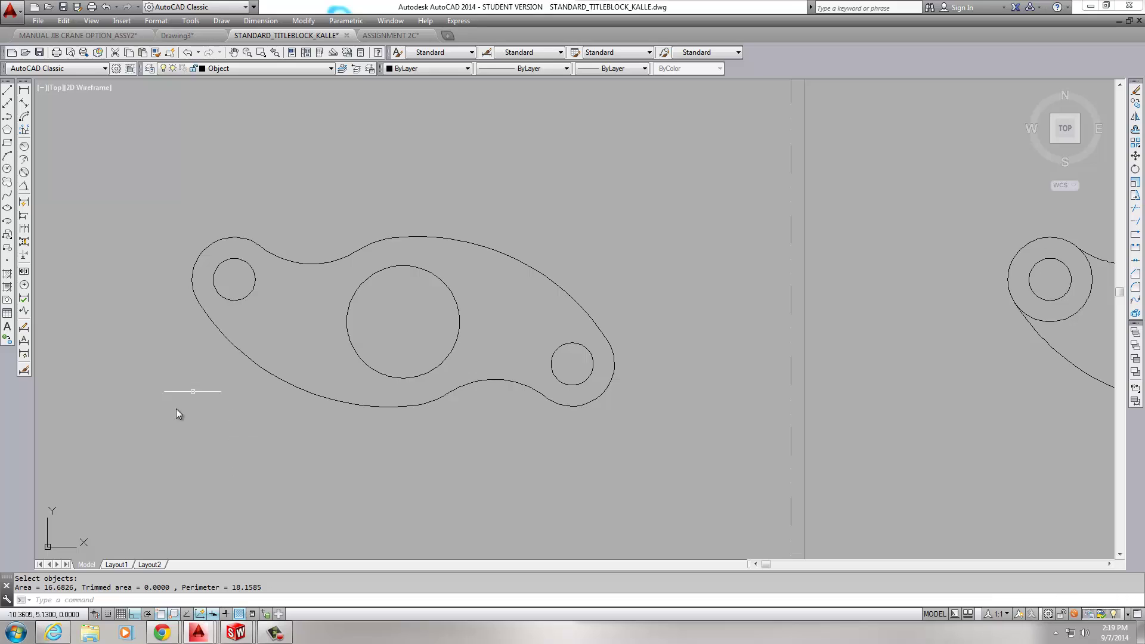
key("Return")
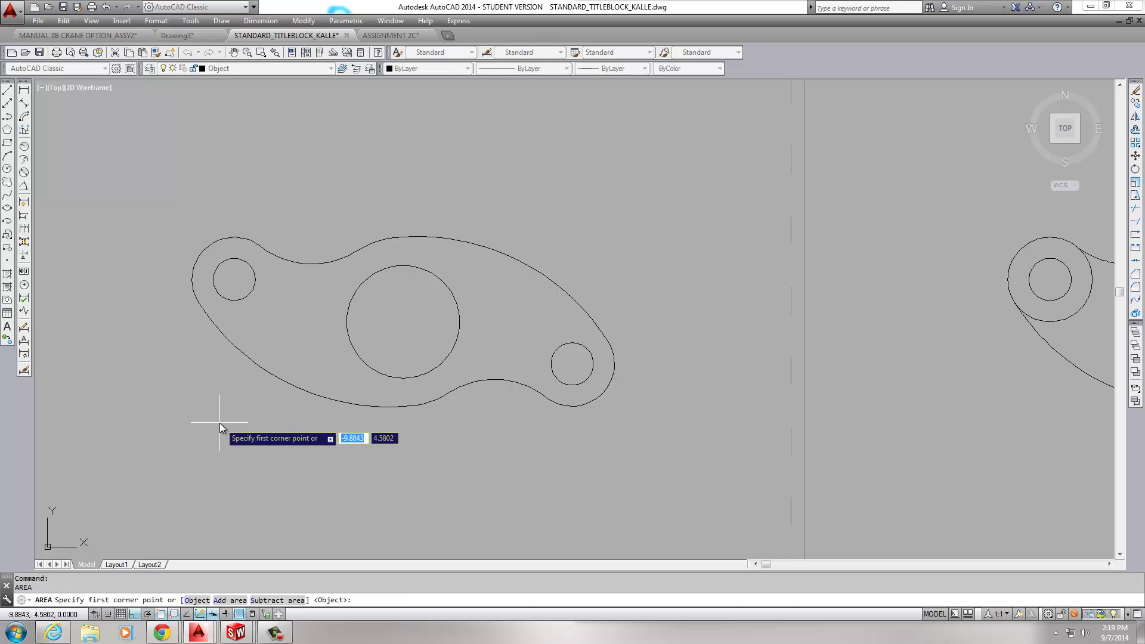
key("Escape")
Copy the outer profile's perimeter reading from the command history text window to the clipboard.
key("F2")
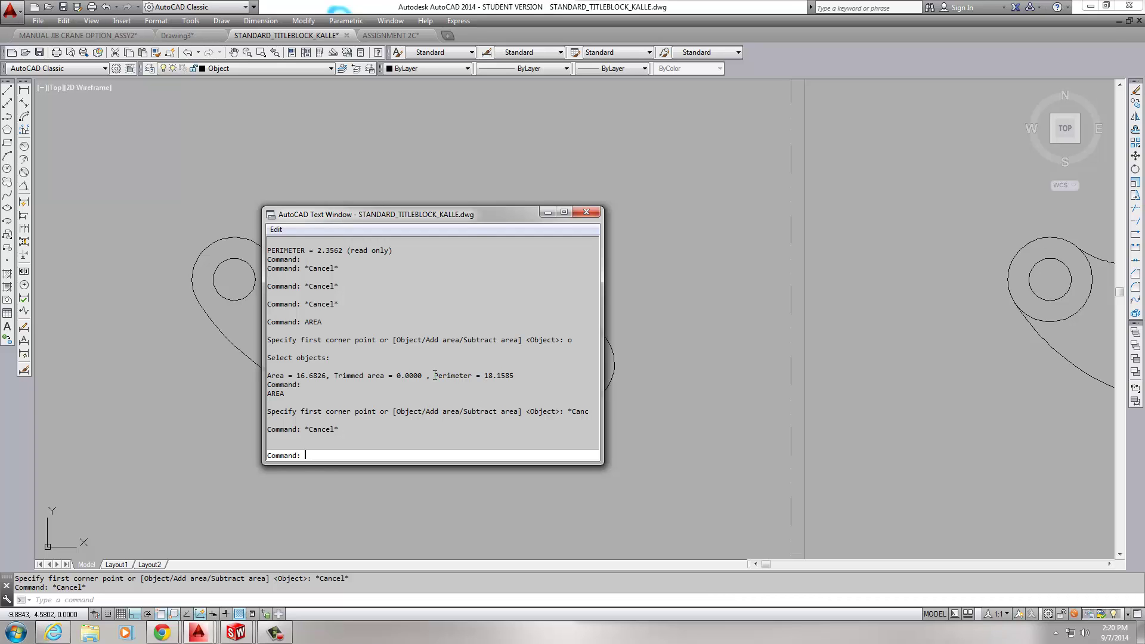
left_click_drag(435, 376, 516, 372)
key("ctrl+c")
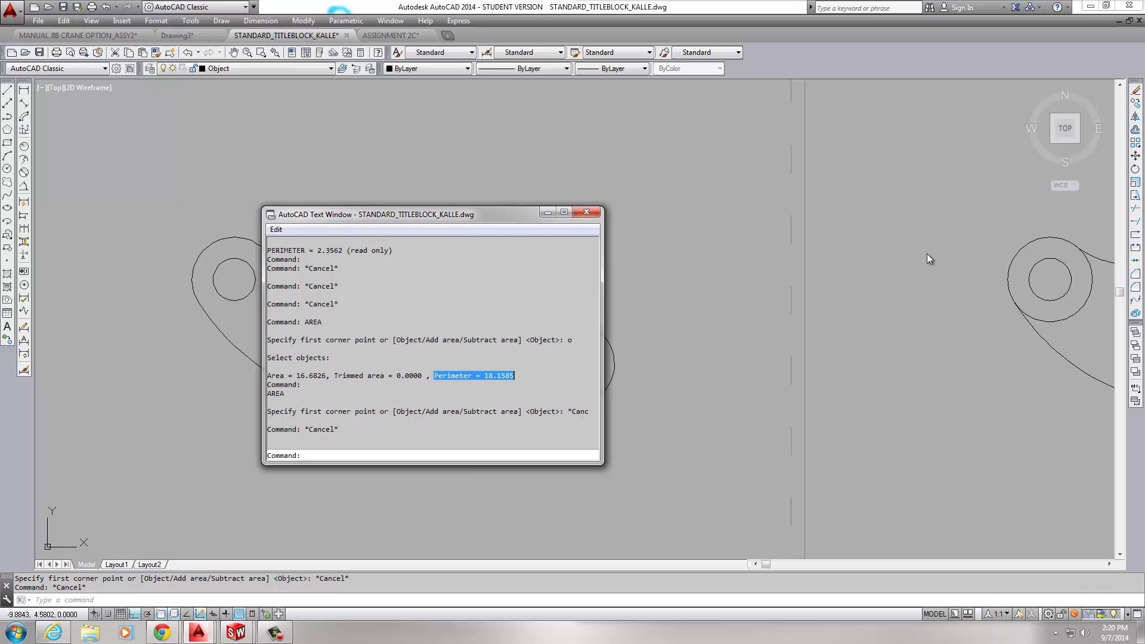
key("F2")
Add multiline text above the part inside the title block, with the copied reading "Perimeter = 18.1585".
scroll(776, 358, "down", 3)
middle_click_drag(1023, 316, 767, 312)
scroll(767, 307, "up", 1)
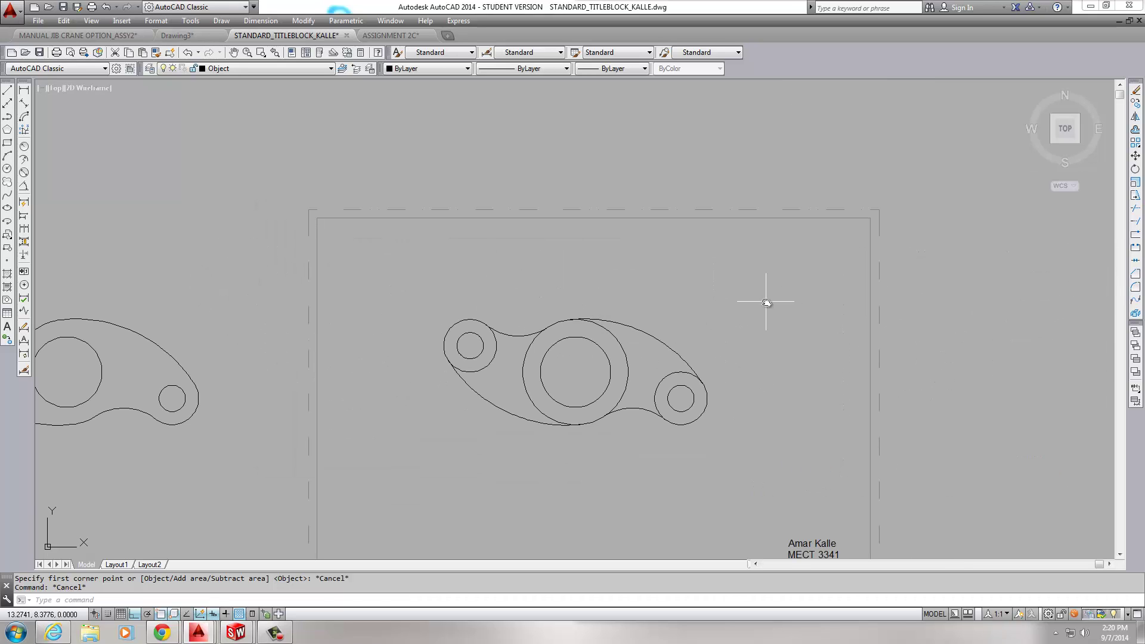
type("mtext")
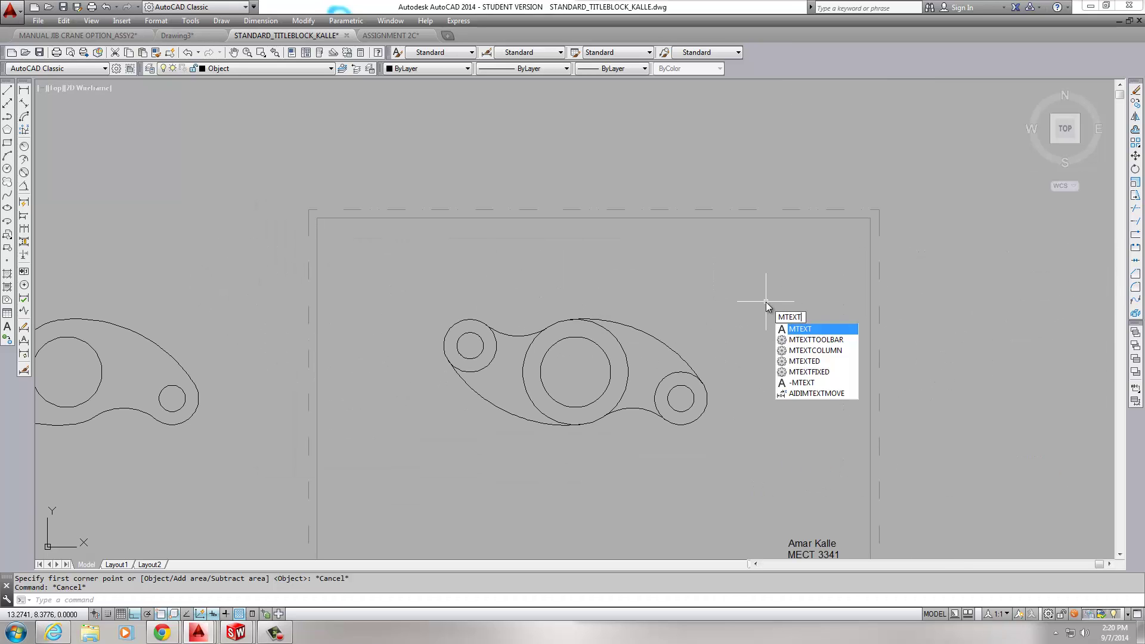
key("Return")
left_click(689, 276)
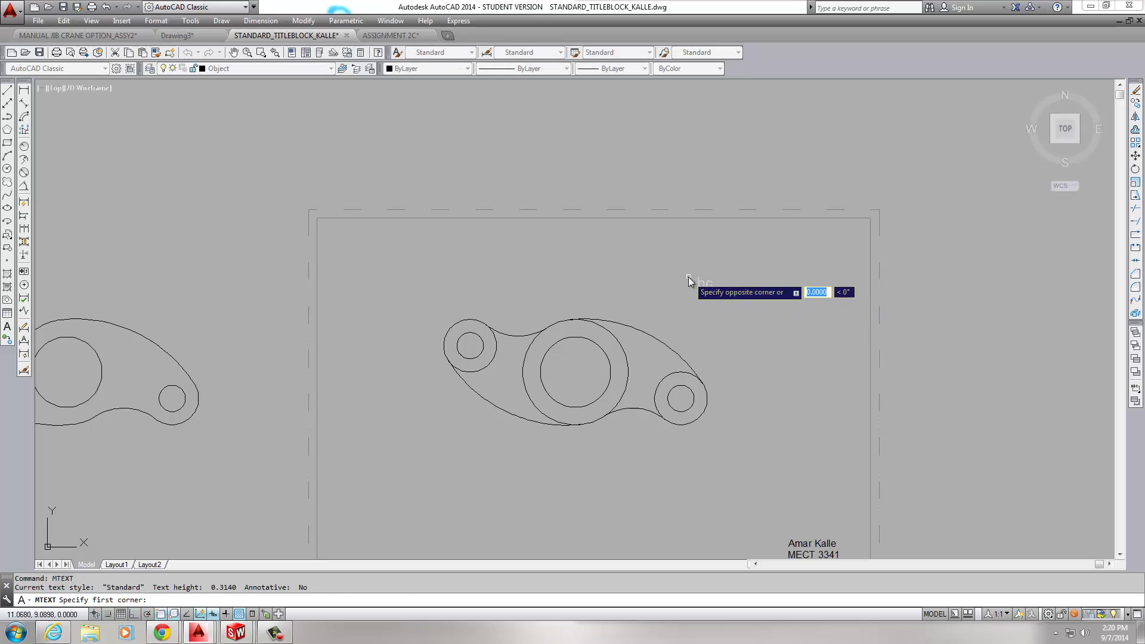
left_click(846, 333)
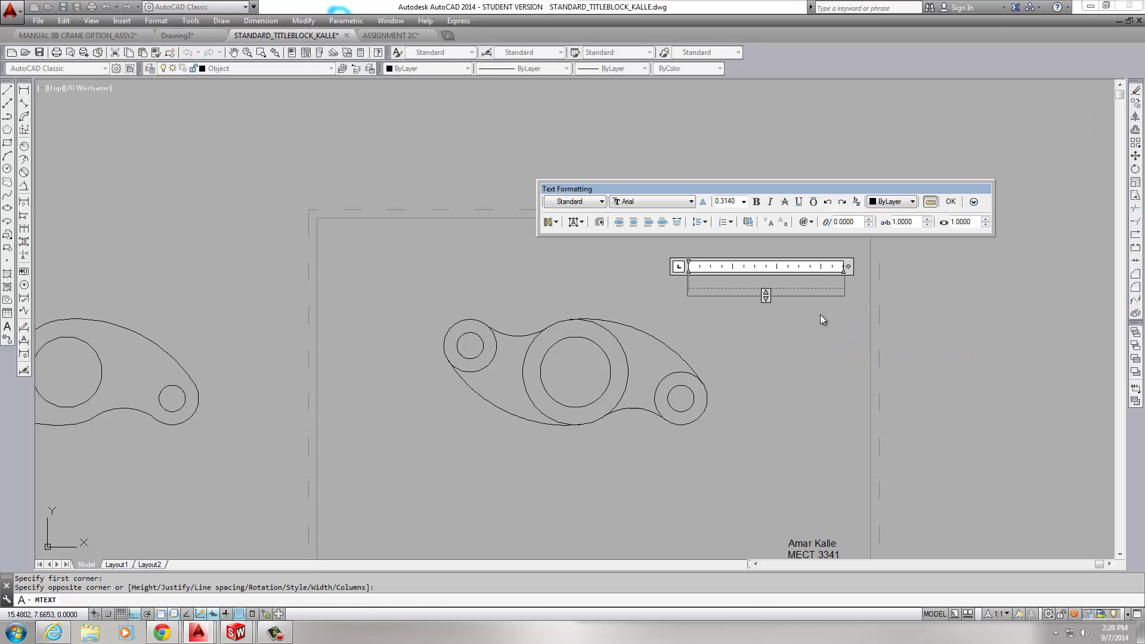
key("ctrl+v")
left_click(951, 202)
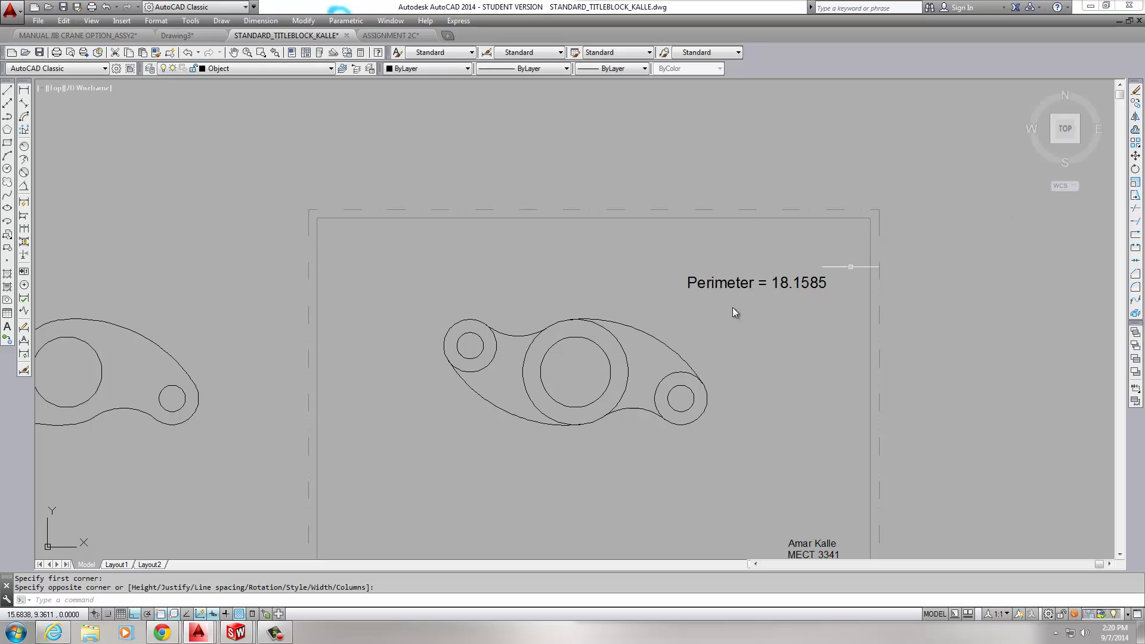
Copy the final "Total area = 12.6575" reading of the subtracted area measurement from the command history to the clipboard.
middle_click_drag(249, 419, 396, 427)
key("F2")
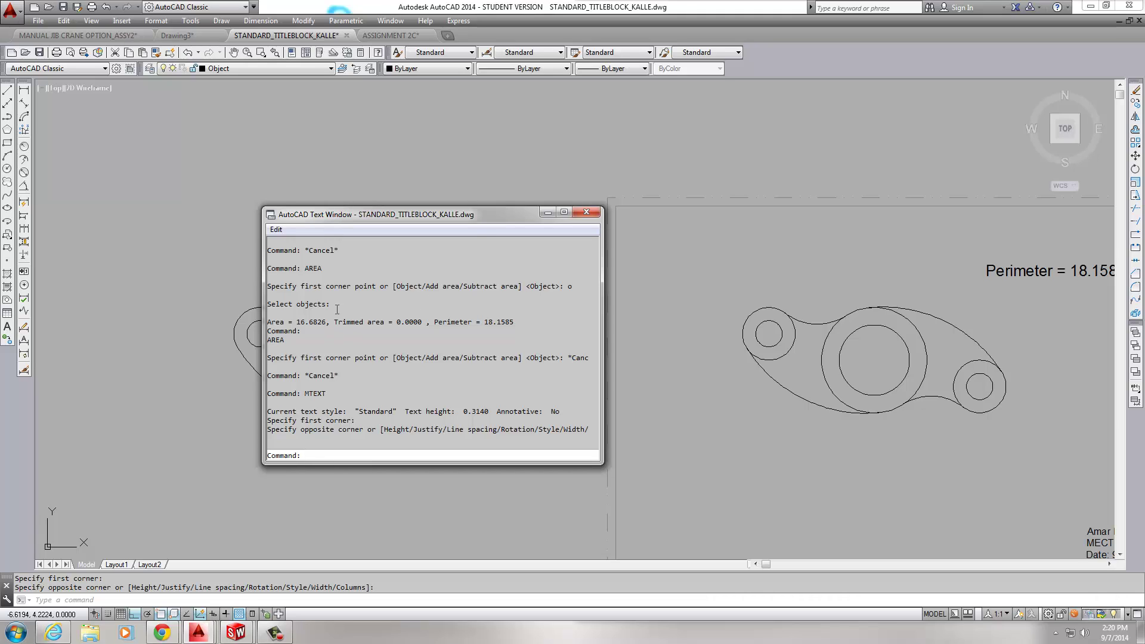
scroll(315, 319, "up", 5)
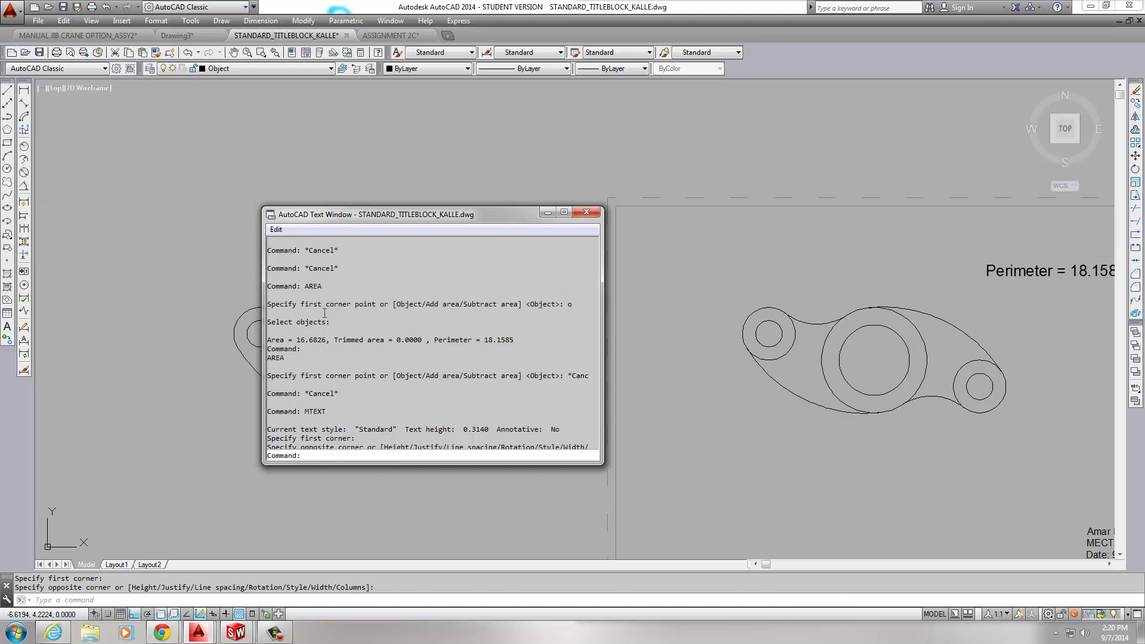
scroll(324, 313, "up", 5)
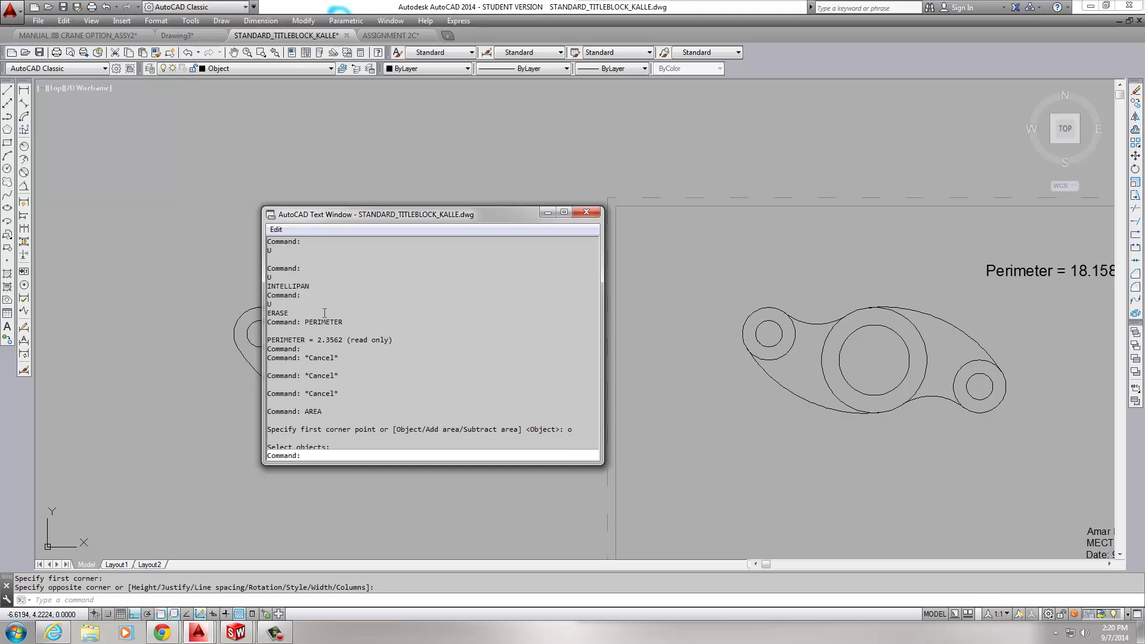
scroll(324, 313, "up", 4)
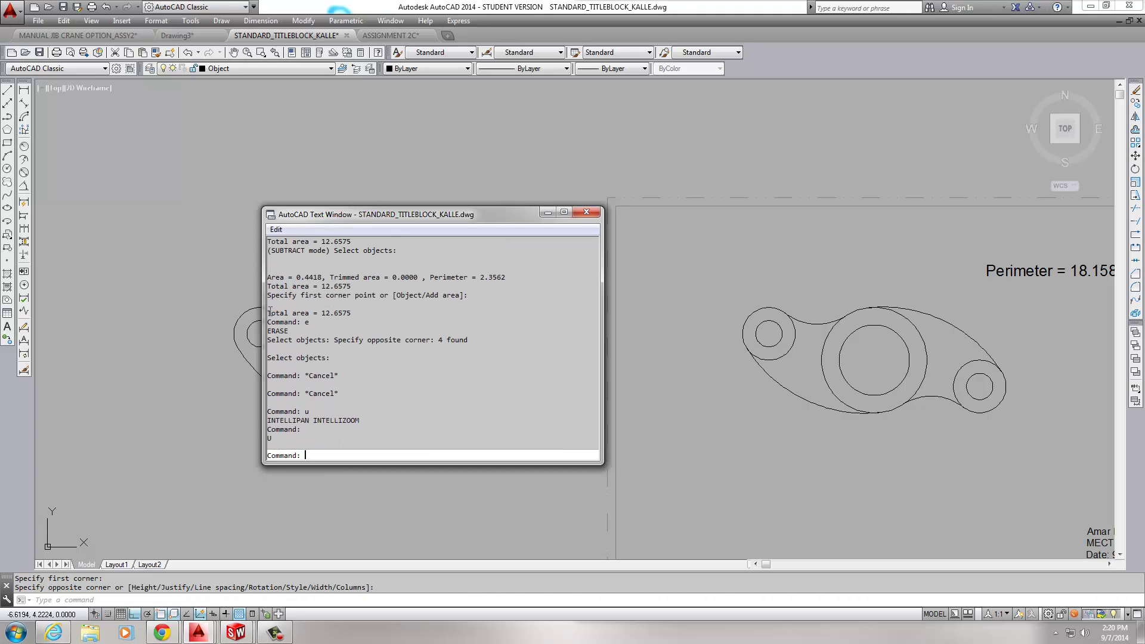
left_click_drag(269, 311, 353, 313)
key("ctrl+c")
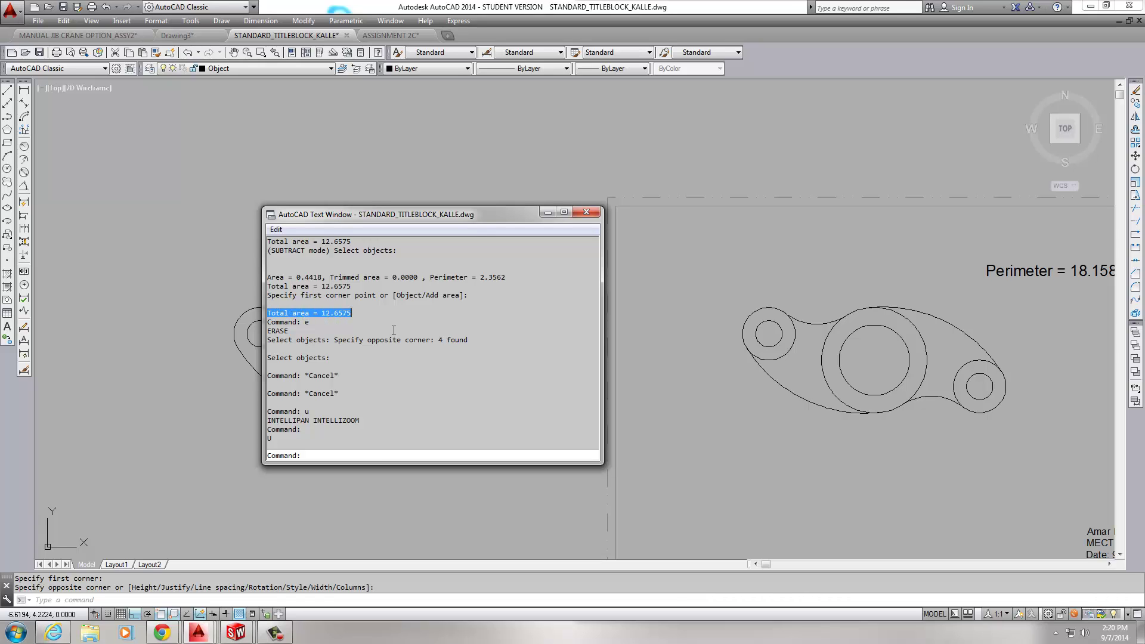
key("F2")
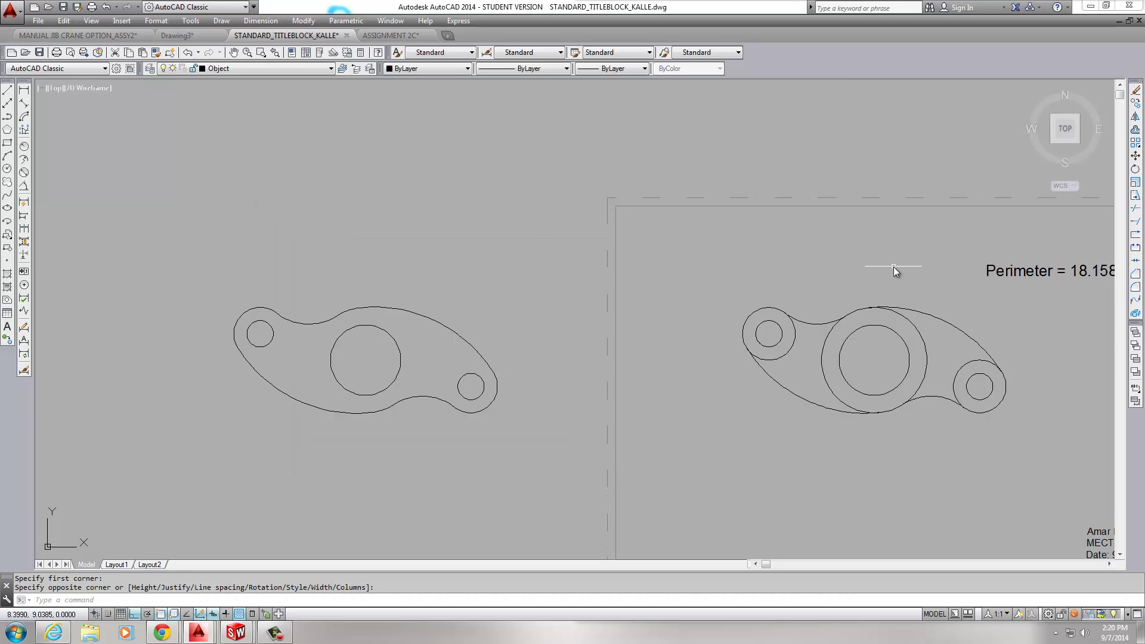
Add the copied reading "Total area = 12.6575" as a second line to the perimeter text.
scroll(941, 302, "down", 2)
scroll(813, 286, "up", 5)
double_click(835, 271)
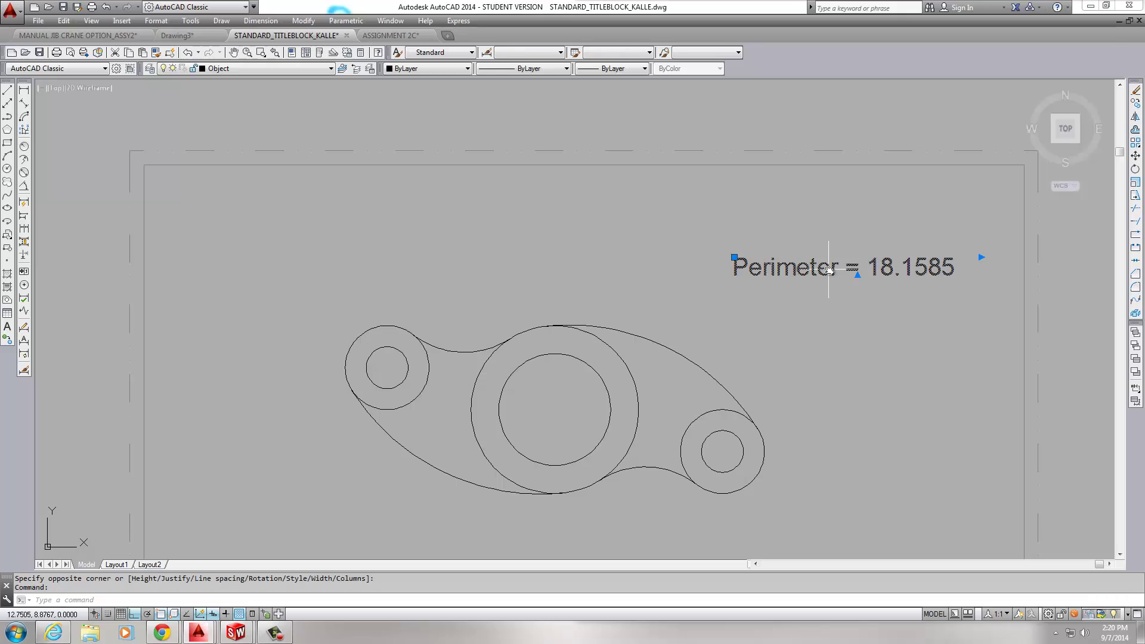
key("Return")
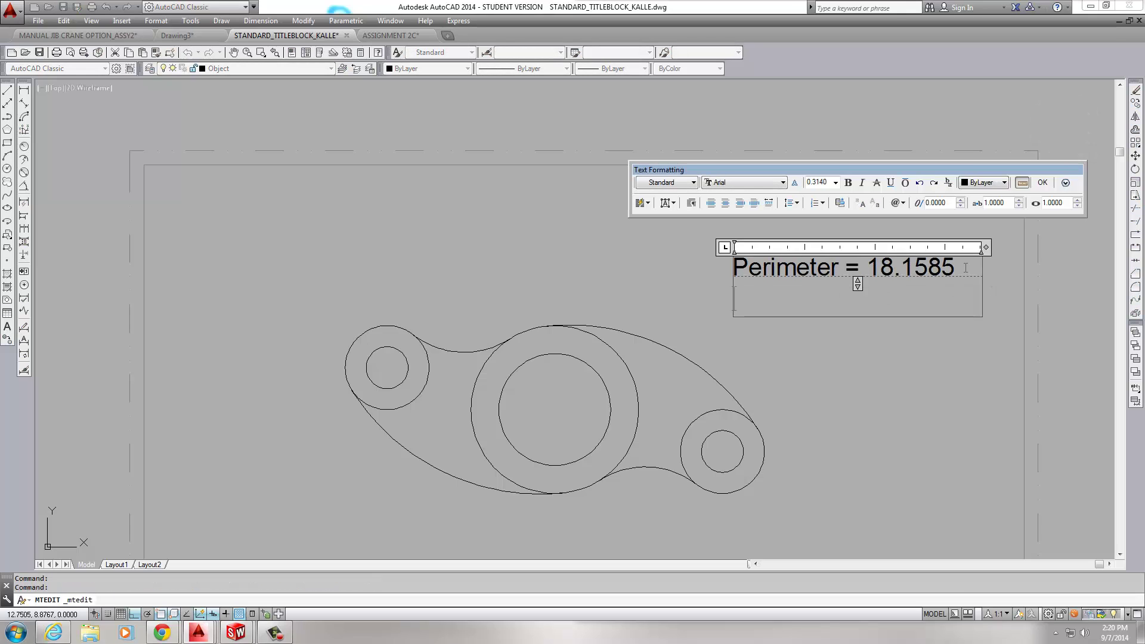
key("ctrl+v")
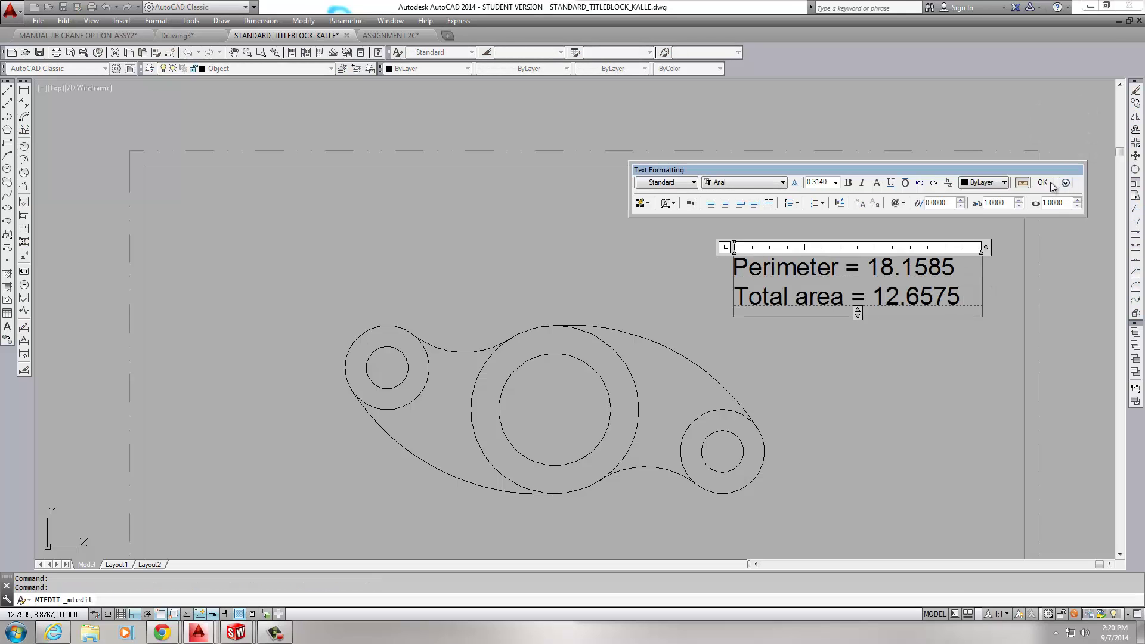
scroll(862, 274, "down", 5)
middle_click_drag(775, 311, 771, 310)
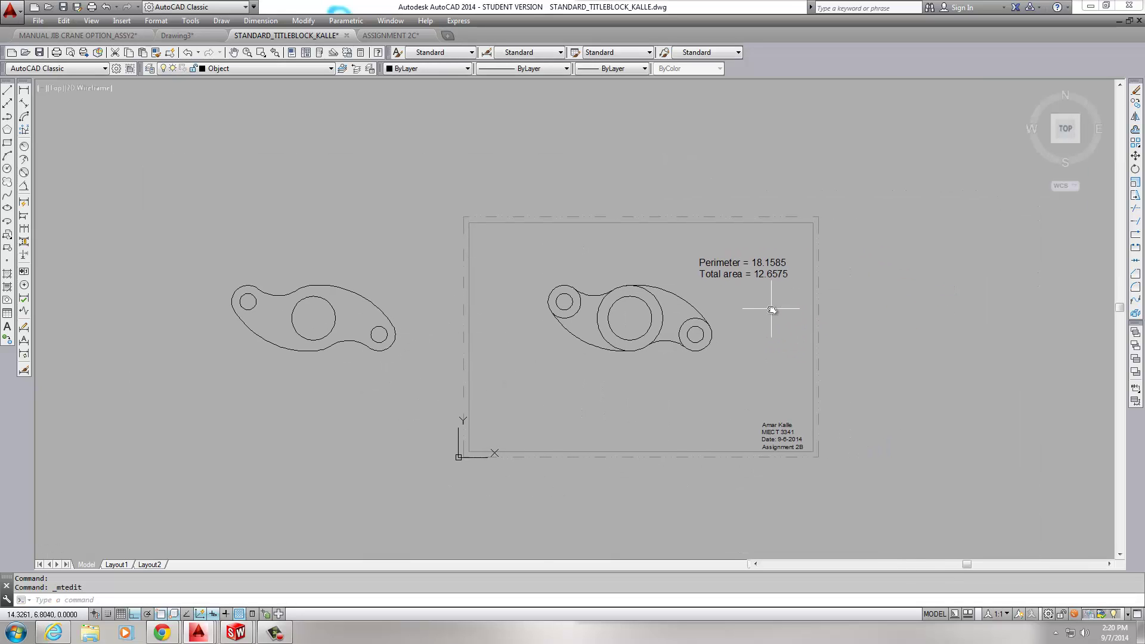
scroll(771, 309, "up", 3)
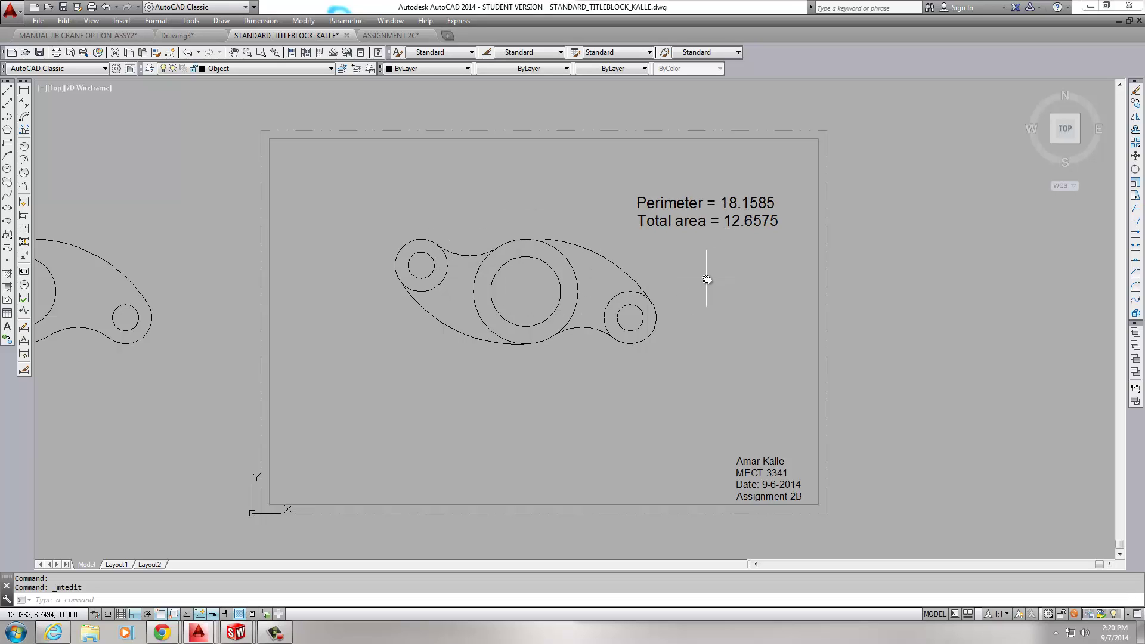
scroll(516, 245, "up", 8)
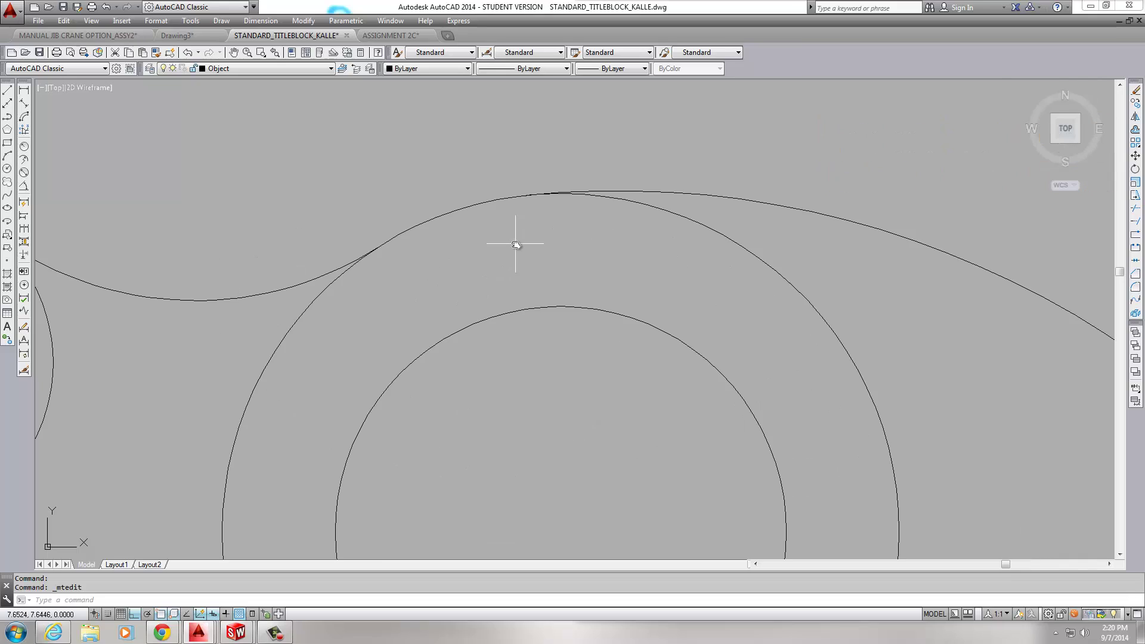
scroll(516, 244, "down", 6)
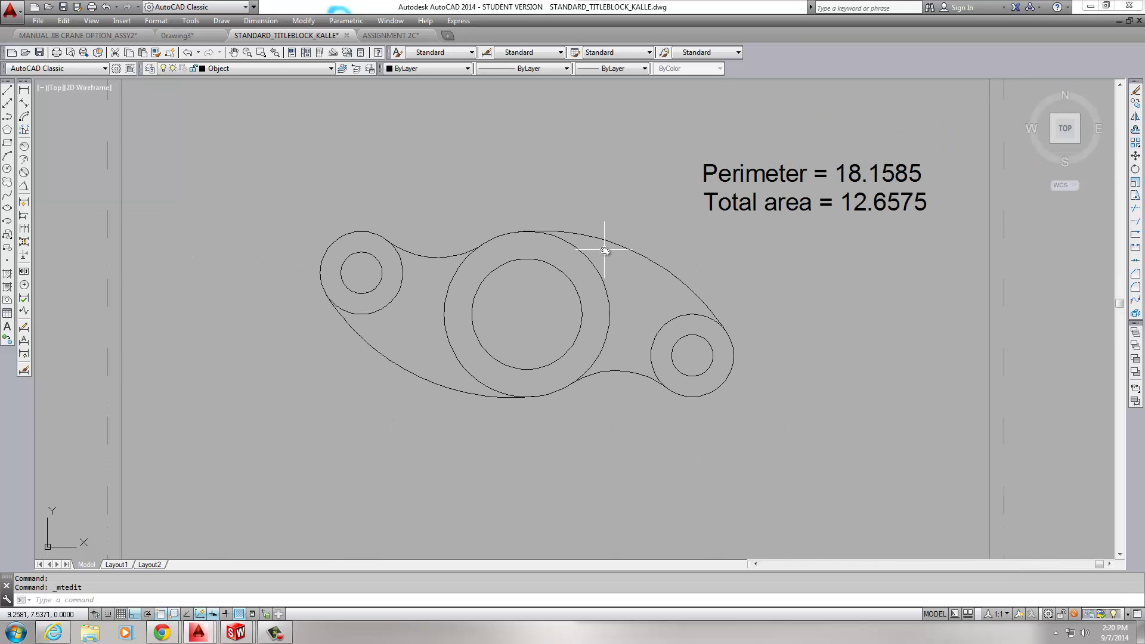